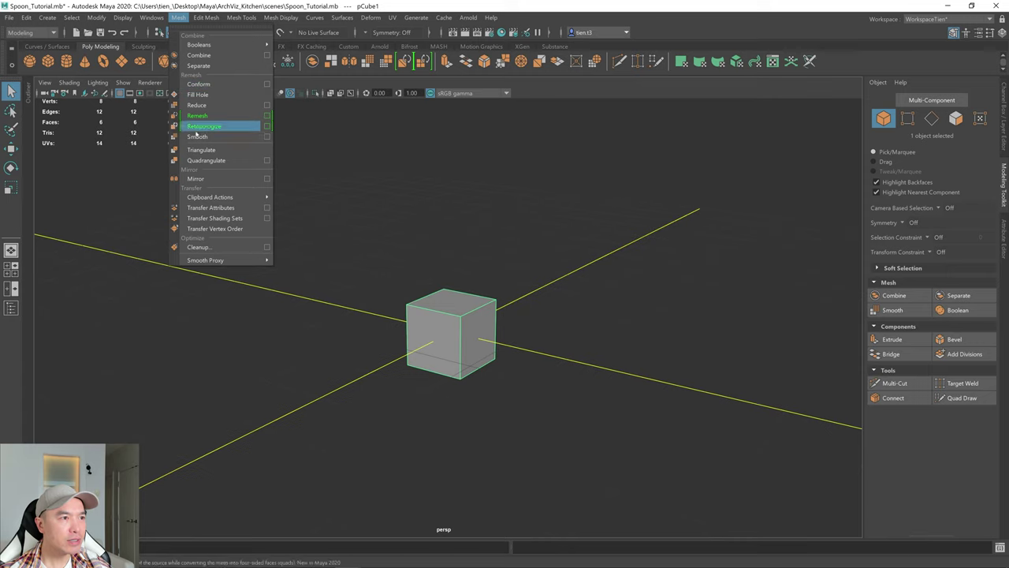
- Smooth the cube with one division to turn it into a rounded, sphere-like mesh
click(607, 326)
click(463, 353)
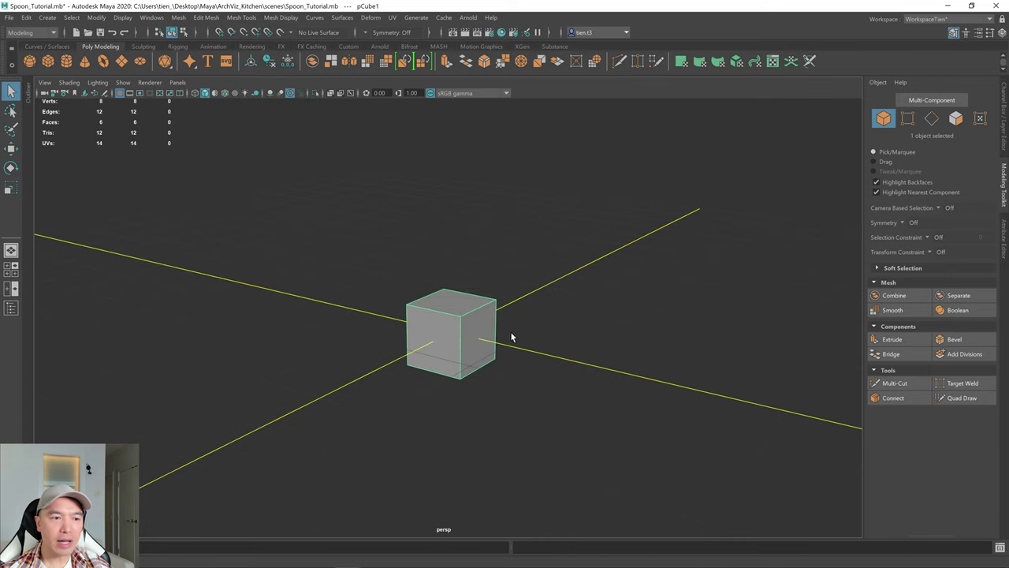
scroll(520, 335, up, 5)
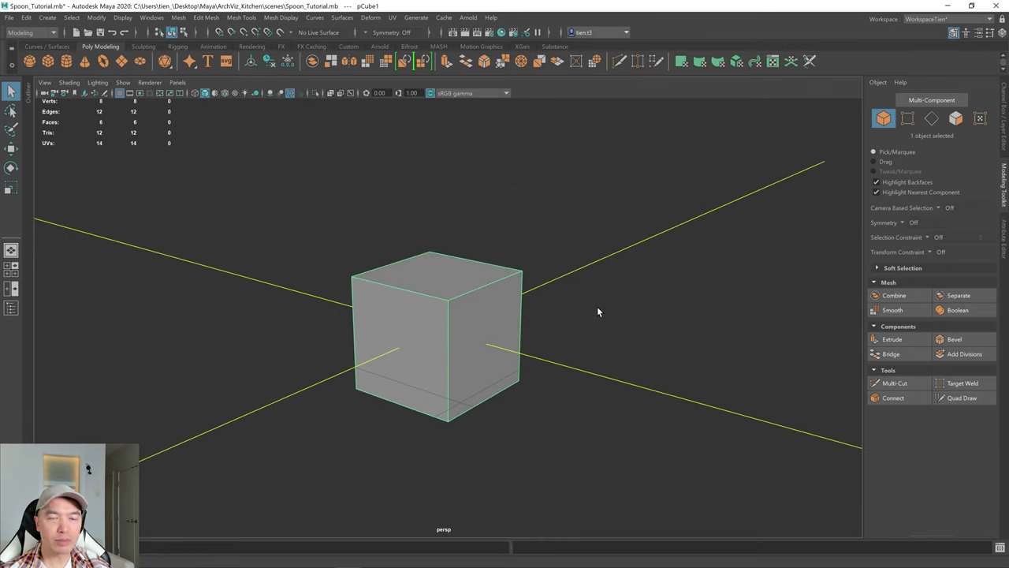
shift+right_click(634, 243)
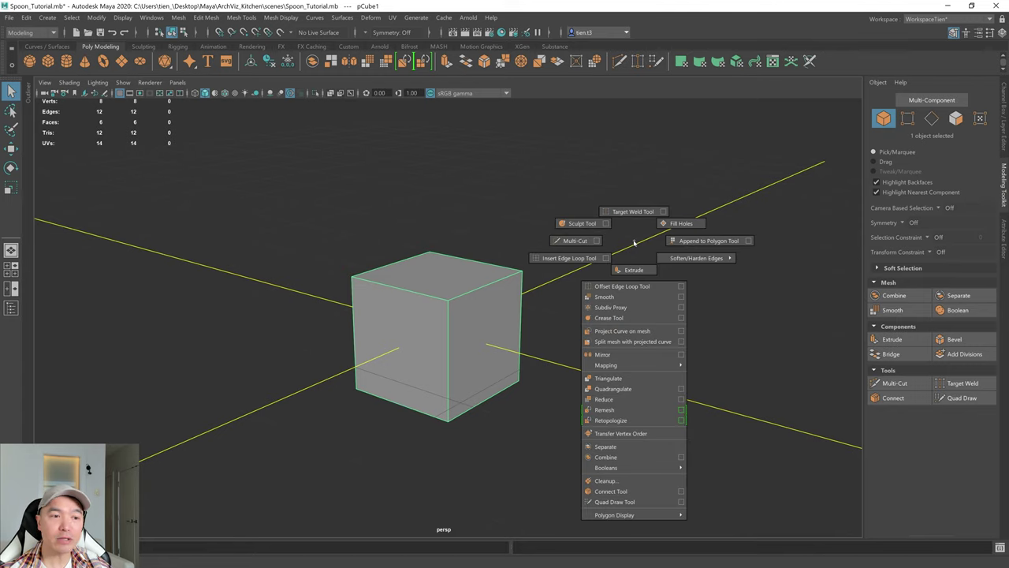
right_drag(630, 258, 604, 297)
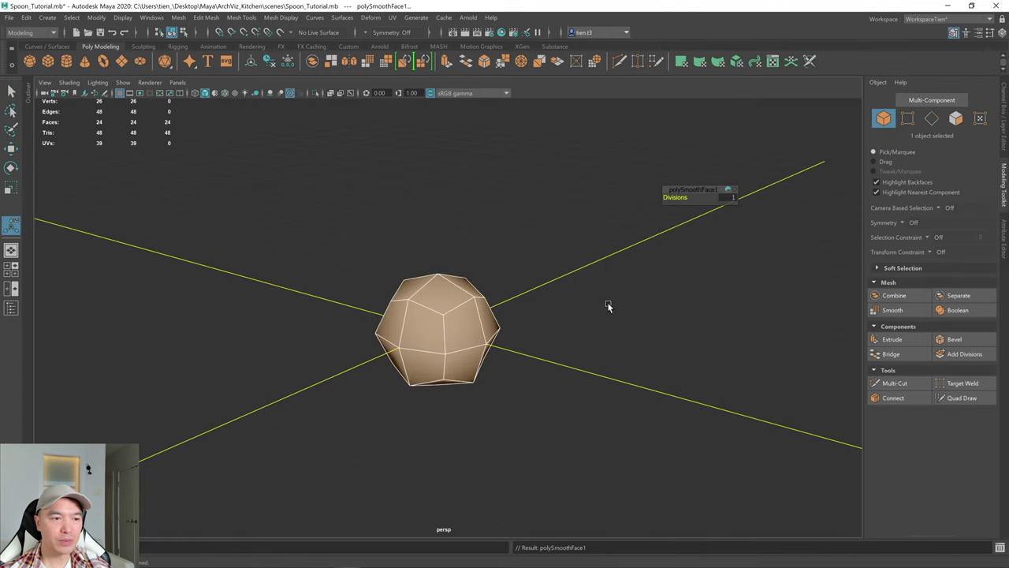
alt+drag(603, 300, 585, 295)
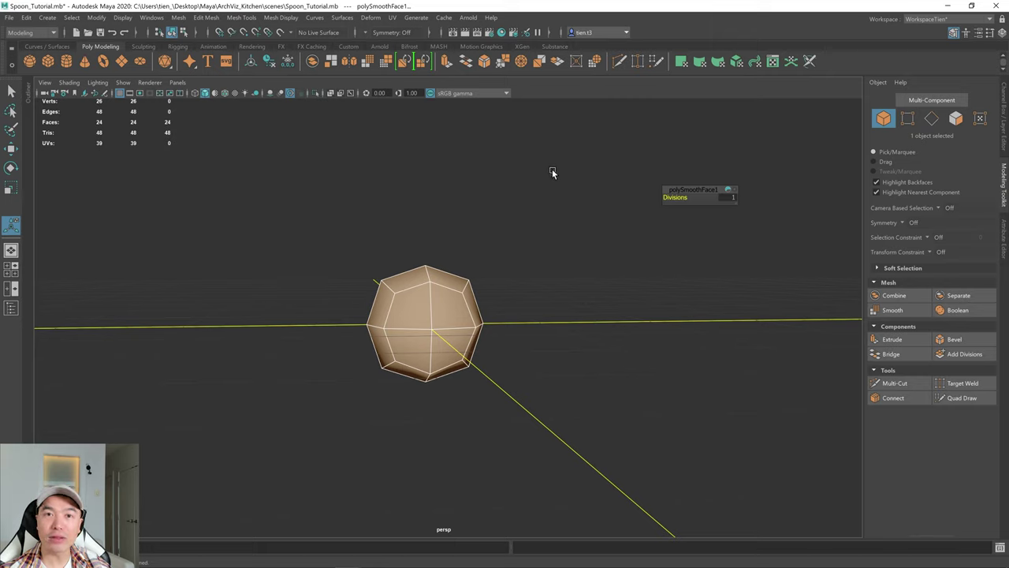
- Delete the faces of the upper half of the rounded mesh, leaving an open bowl
right_drag(552, 172, 553, 198)
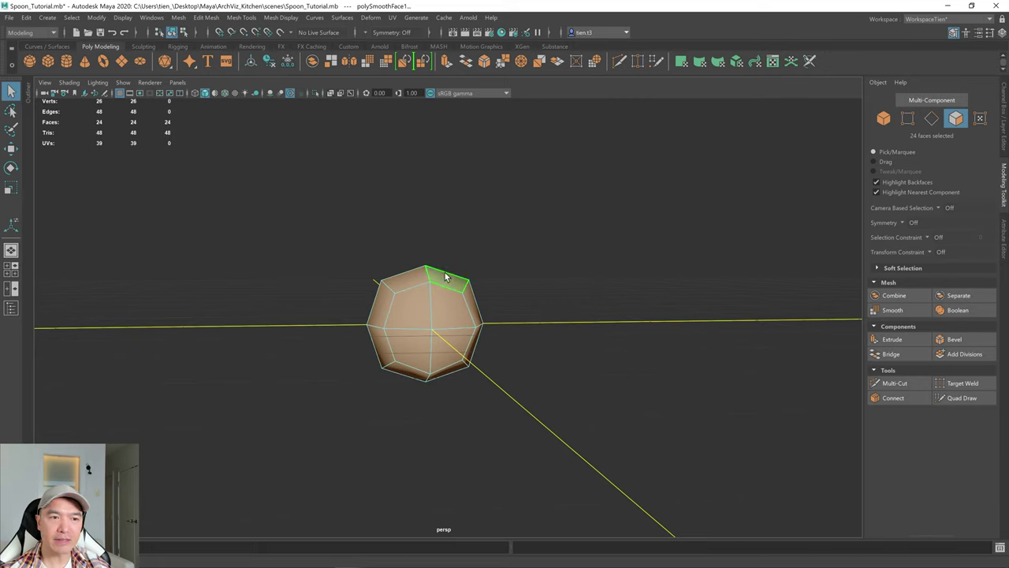
drag(526, 289, 455, 337)
key(Delete)
- Reverse the normals of all the bowl's faces
right_click(418, 303)
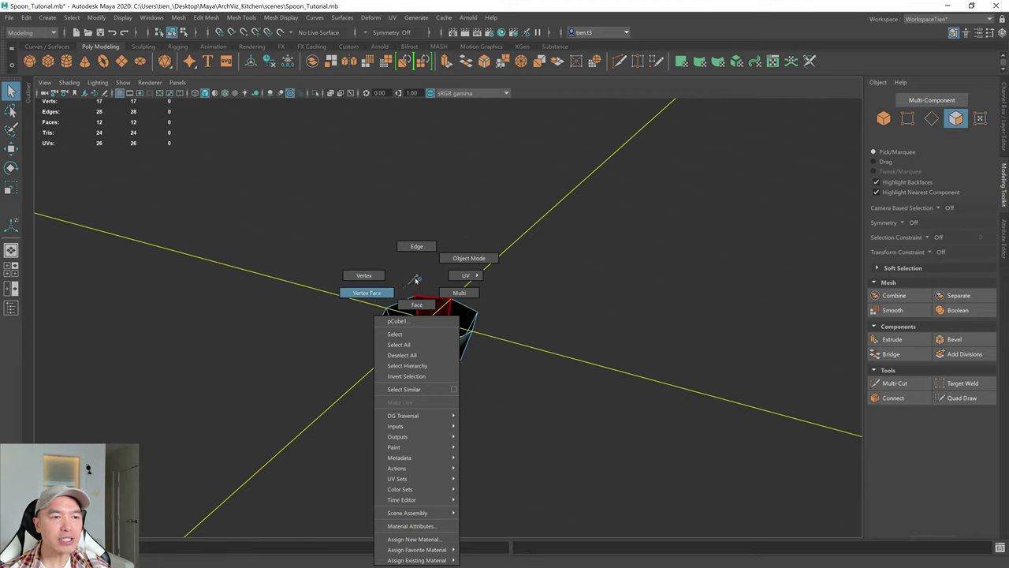
click(468, 257)
drag(318, 267, 629, 431)
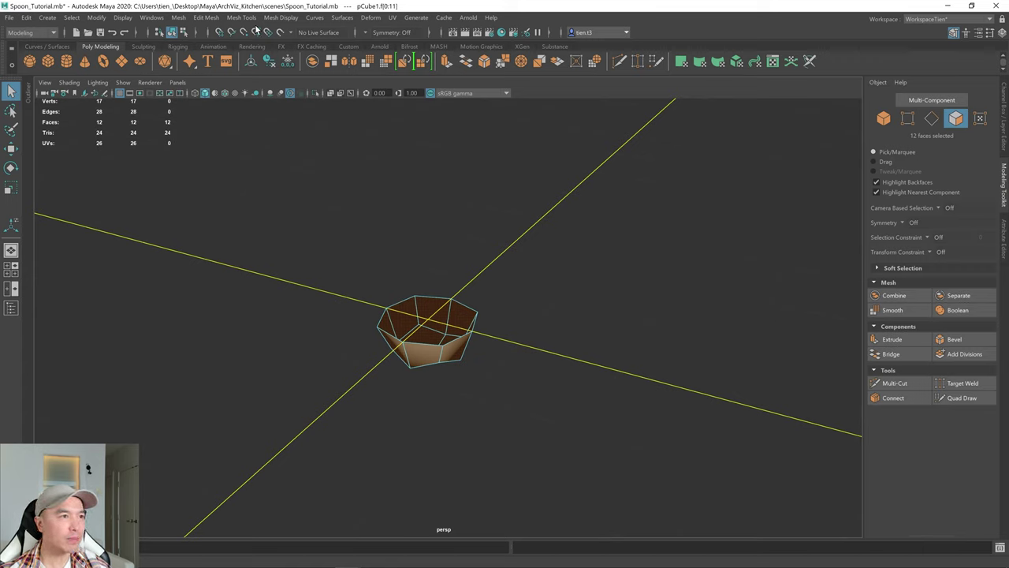
click(281, 18)
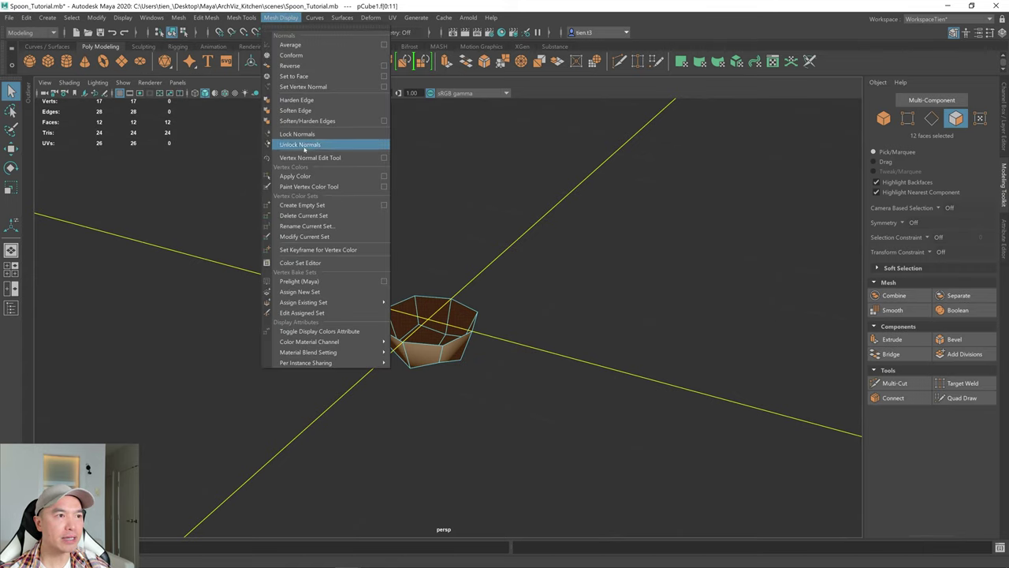
click(300, 67)
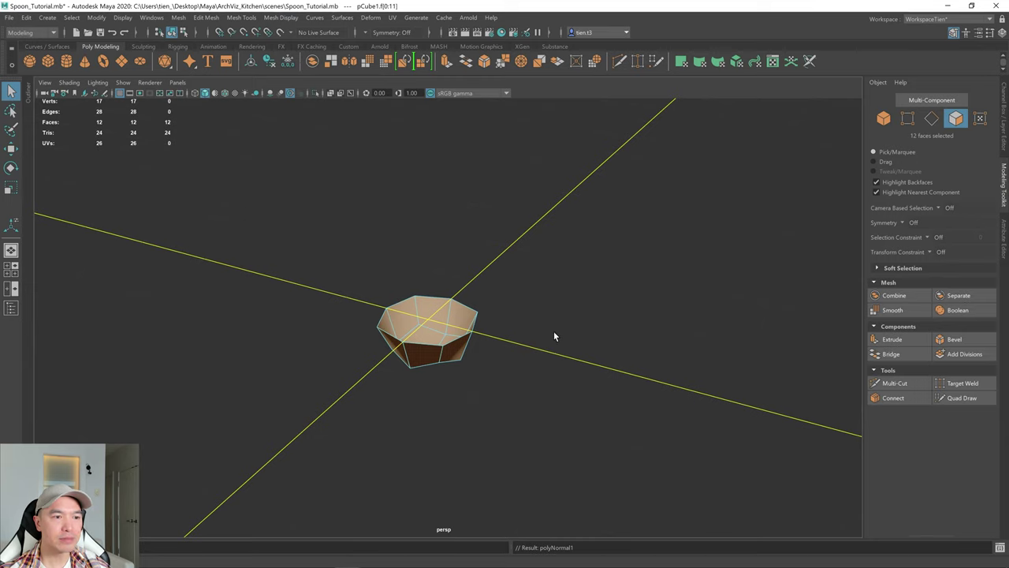
click(520, 342)
scroll(484, 352, up, 5)
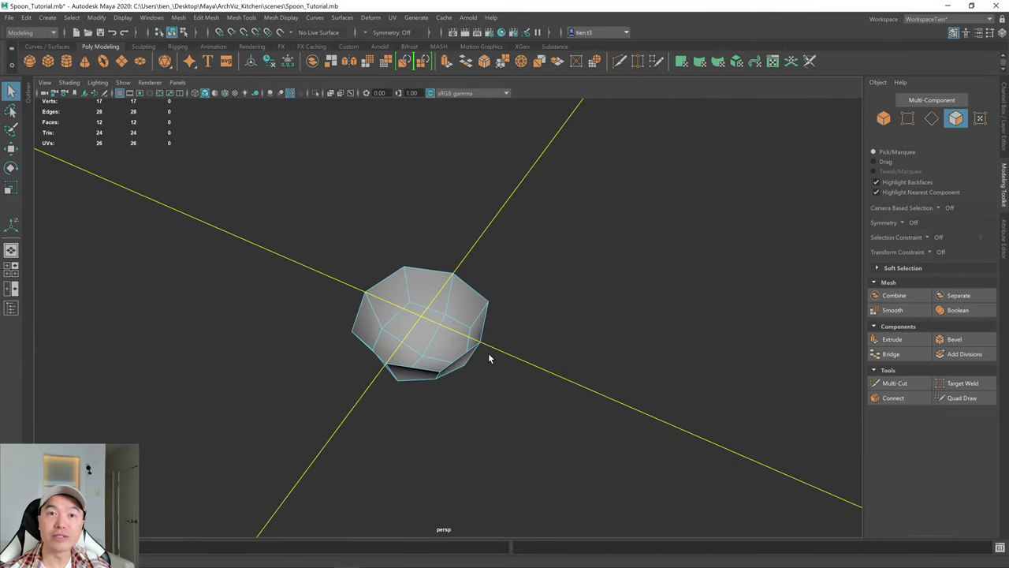
alt+drag(450, 337, 470, 331)
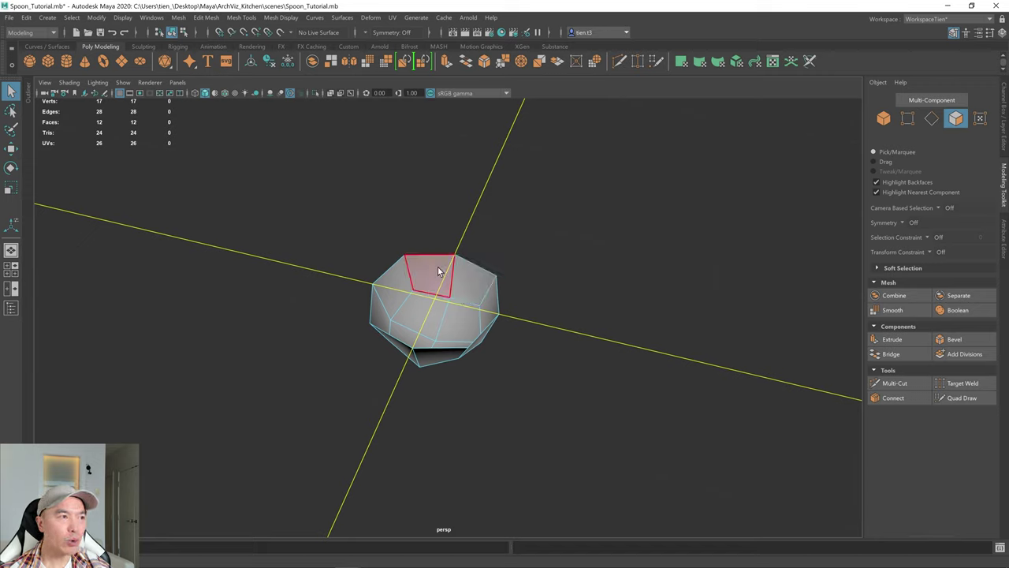
- Return to object mode and turn on the smooth mesh preview for the bowl
right_drag(436, 276, 516, 224)
mouse_move(443, 324)
alt+mouse_down()
mouse_move(454, 295)
mouse_move(479, 297)
mouse_move(461, 331)
alt+mouse_up()
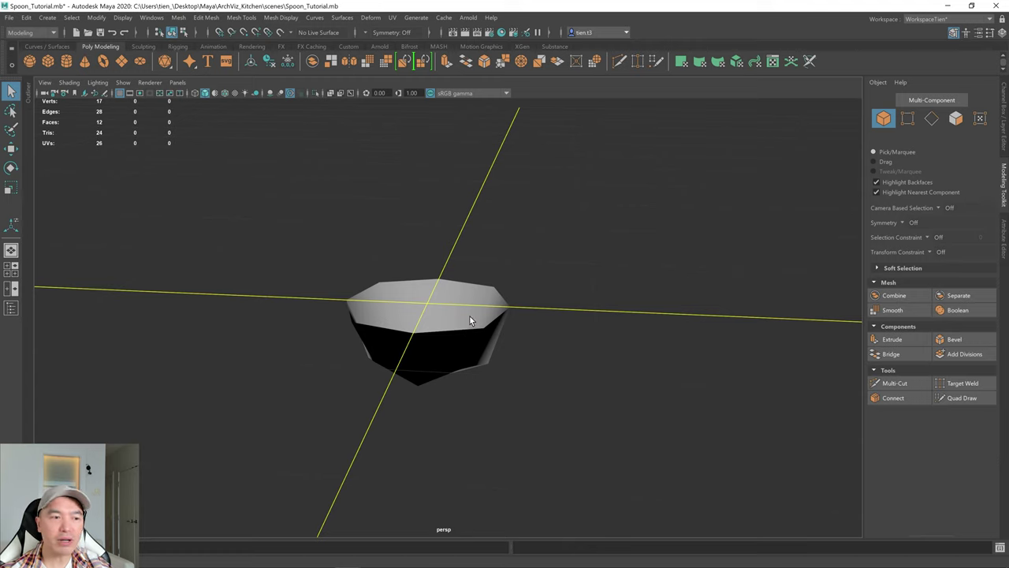
click(470, 318)
key(3)
alt+drag(462, 315, 550, 310)
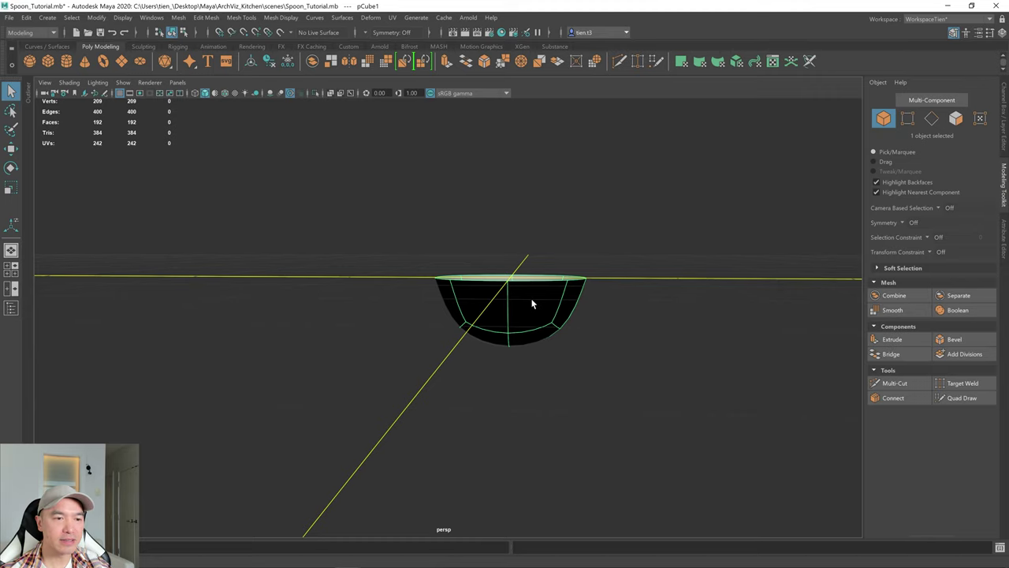
- Scale the bowl to 1.43 along Z and 0.68 along Y, making it longer and shallower
key(r)
alt+drag(525, 308, 446, 263)
alt+drag(493, 305, 496, 293)
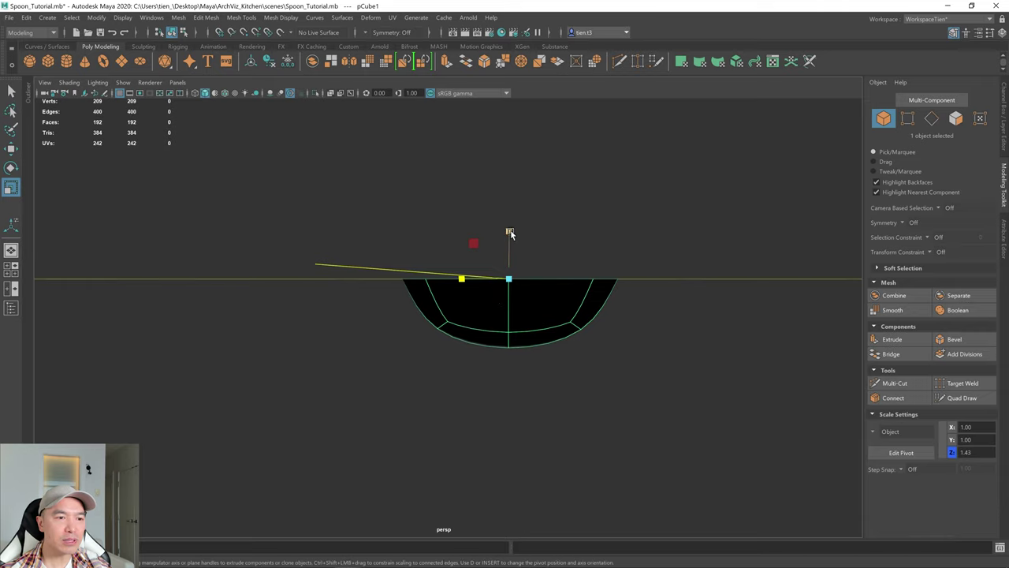
drag(510, 232, 400, 278)
scroll(600, 276, up, 3)
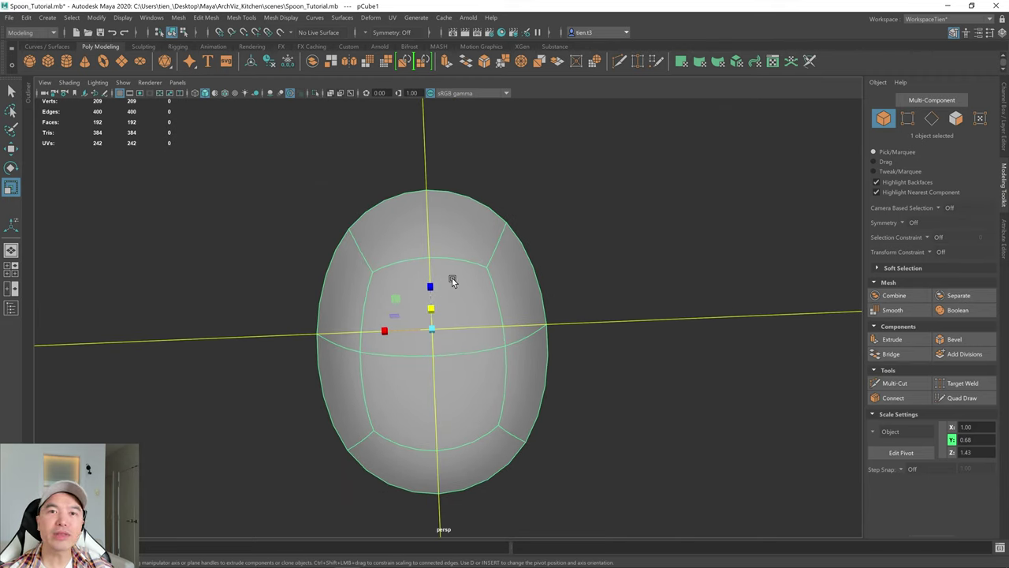
- Select the six vertices at the bowl's front end and scale them inward along X to narrow the tip
alt+right_drag(451, 277, 423, 286)
alt+drag(423, 286, 421, 284)
right_drag(421, 285, 309, 229)
drag(342, 161, 559, 310)
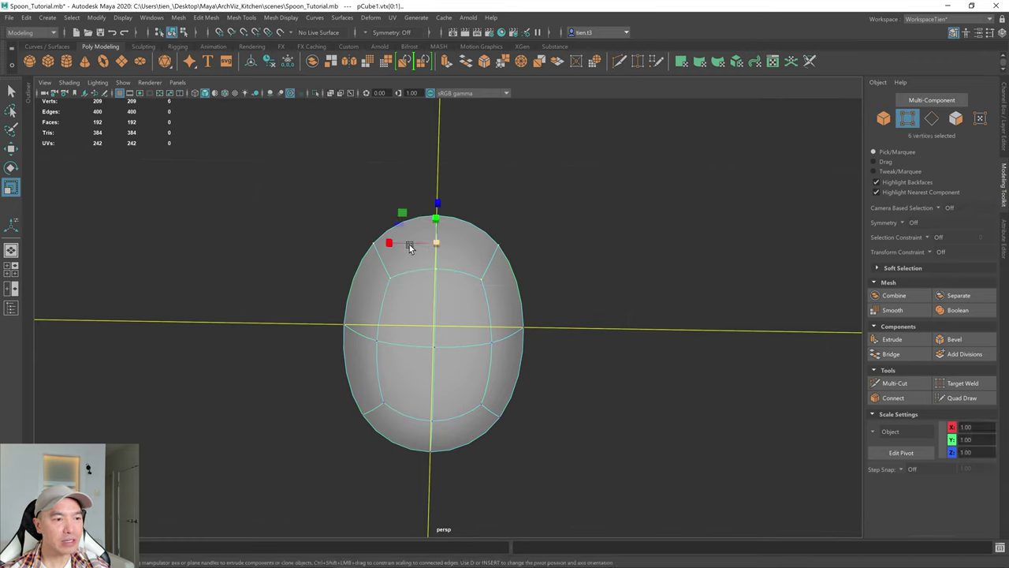
drag(389, 244, 423, 254)
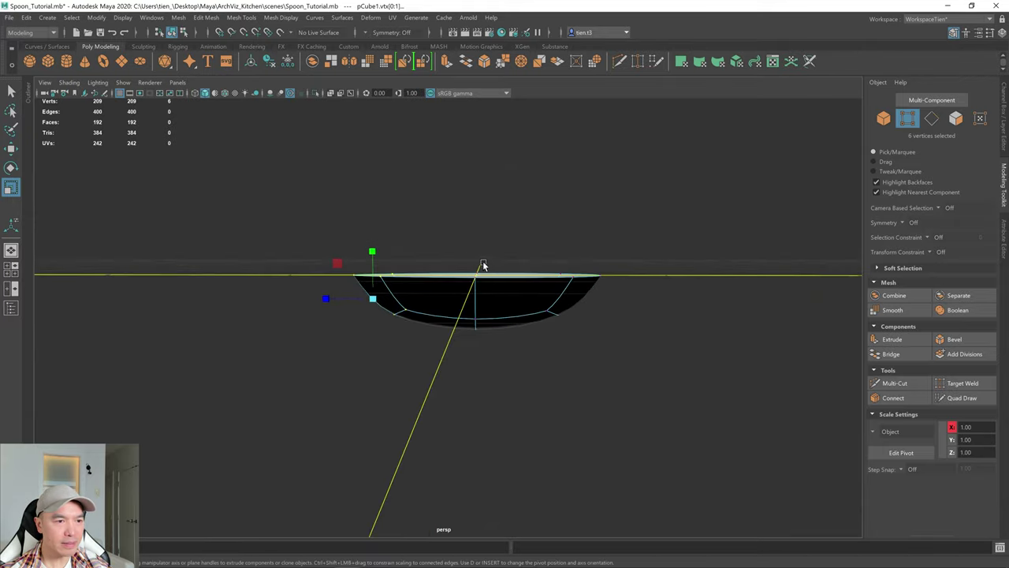
- Flatten the whole bowl to a Y scale of 0.58 and turn off its smooth preview
right_drag(464, 254, 508, 238)
mouse_move(476, 236)
mouse_down()
mouse_move(484, 281)
mouse_move(525, 263)
mouse_move(470, 293)
mouse_move(490, 282)
mouse_up()
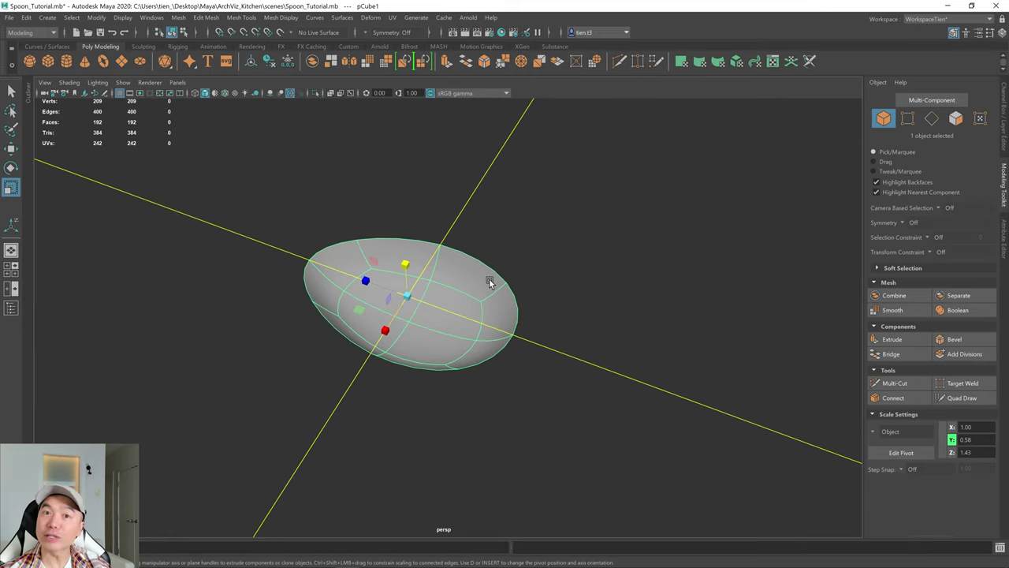
key(1)
alt+drag(552, 360, 467, 301)
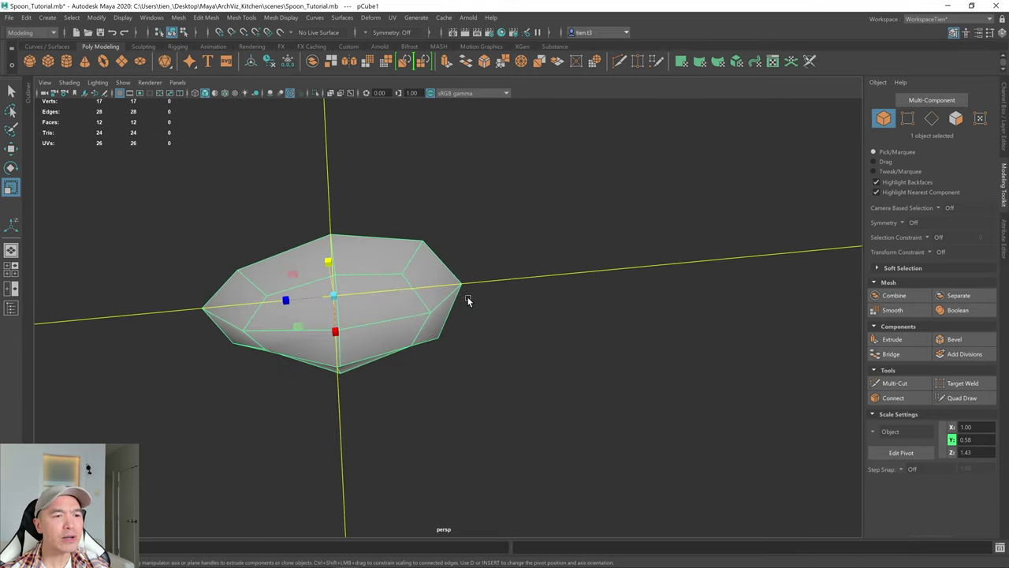
alt+drag(699, 300, 495, 260)
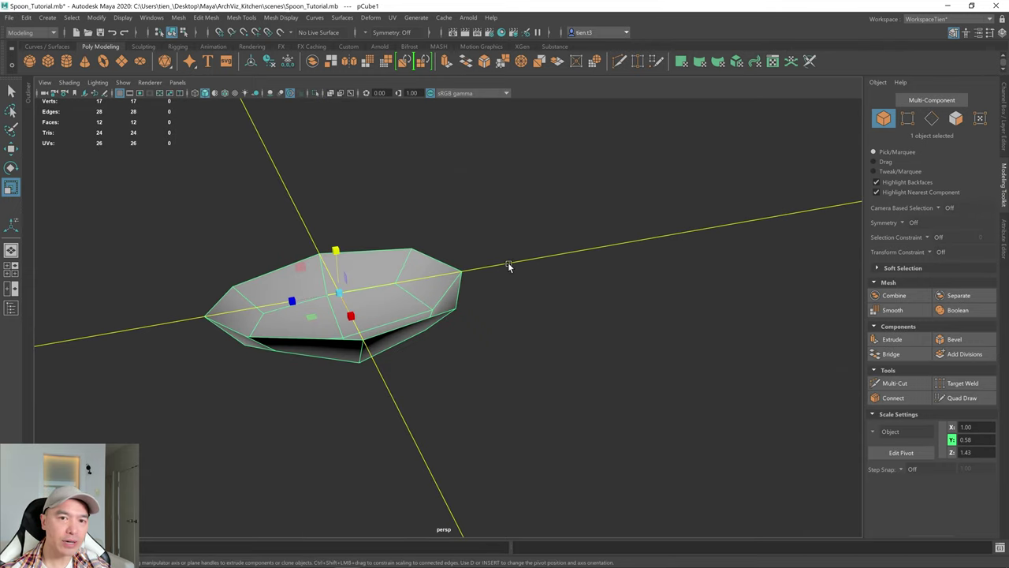
- Extrude the two rim edges at the bowl's wider end outward along Z to about -1.29
right_drag(506, 266, 507, 235)
key(q)
click(444, 265)
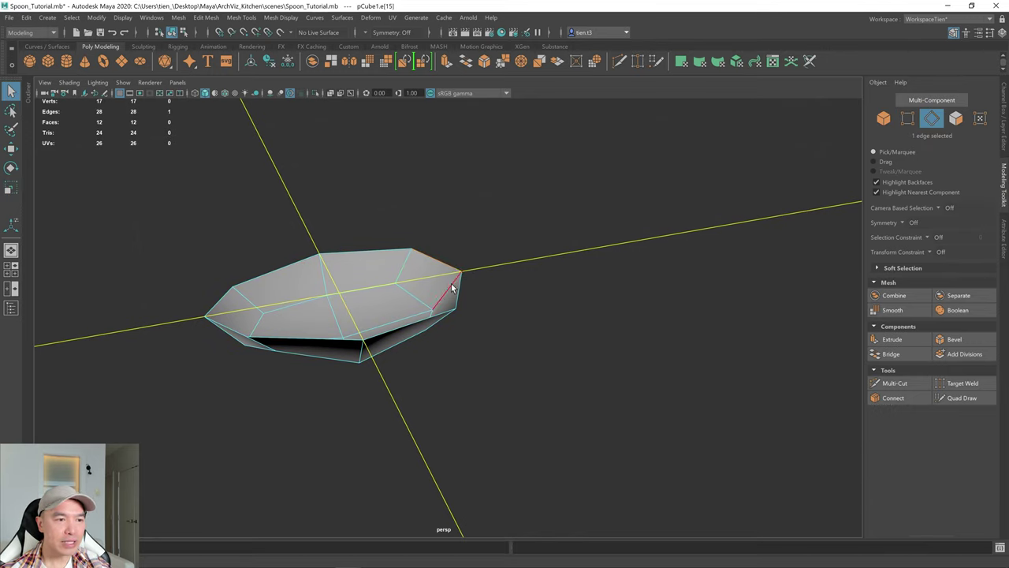
shift+click(459, 290)
alt+drag(502, 298, 451, 285)
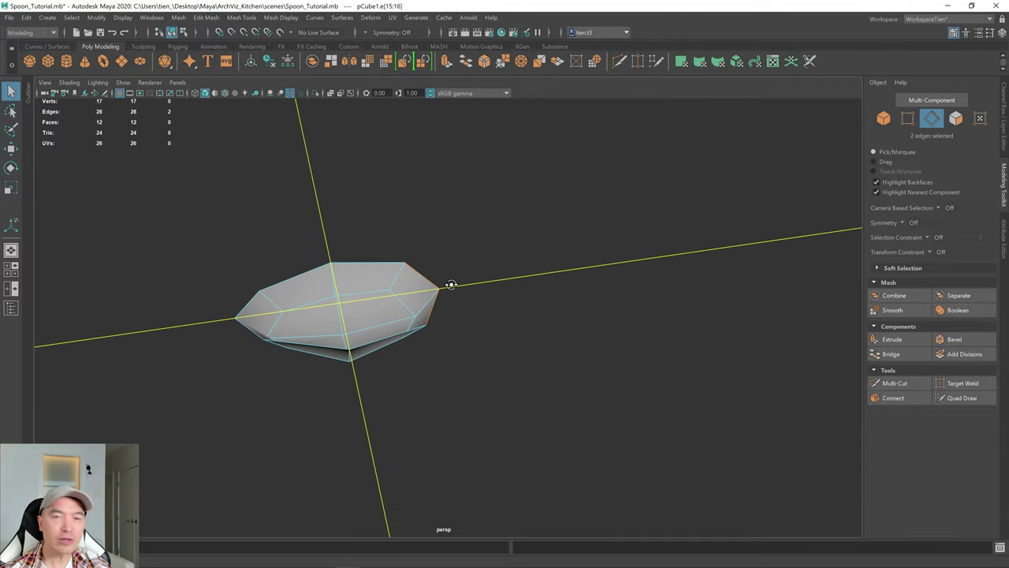
alt+drag(586, 236, 539, 254)
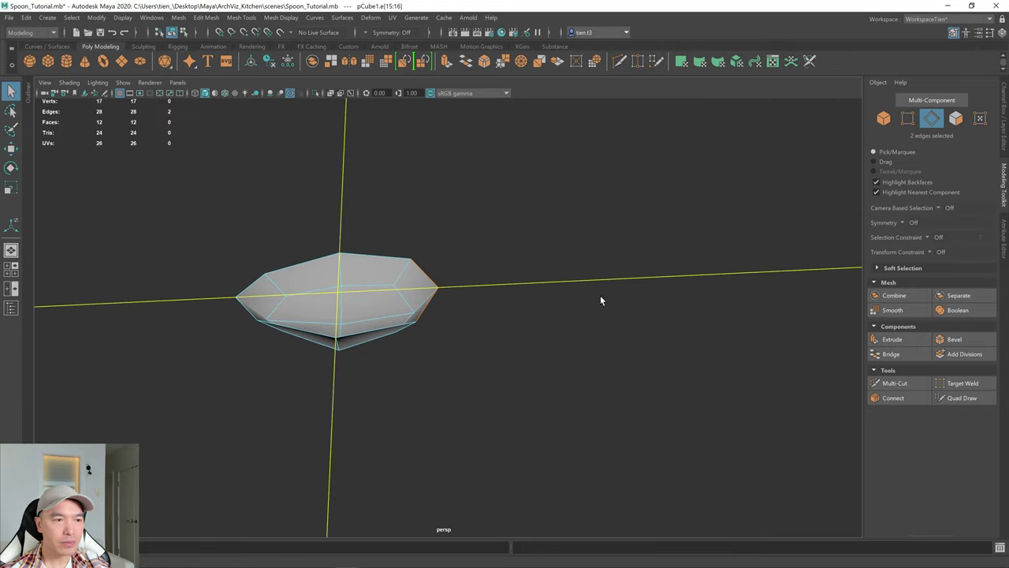
key(w)
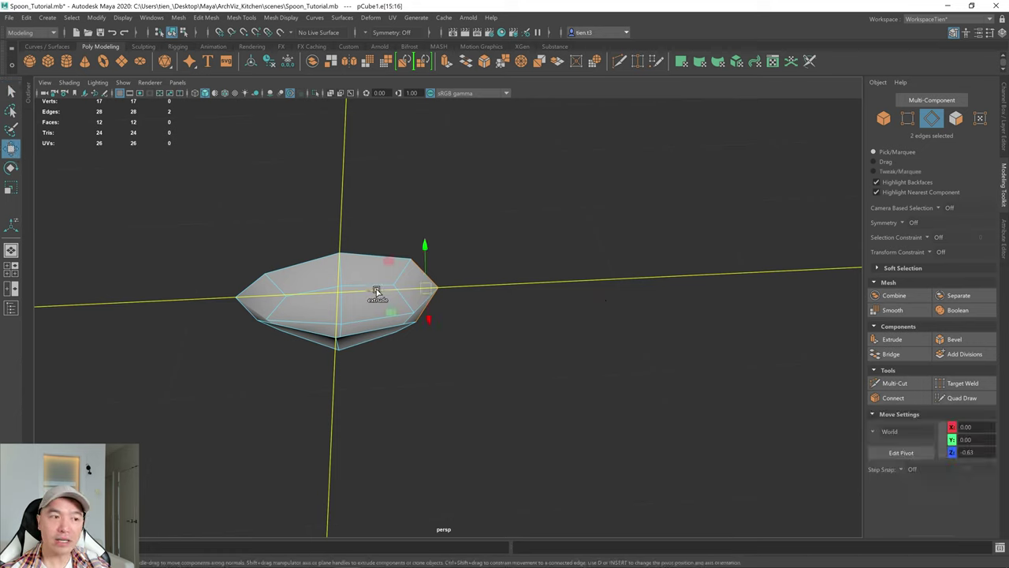
shift+drag(377, 292, 470, 295)
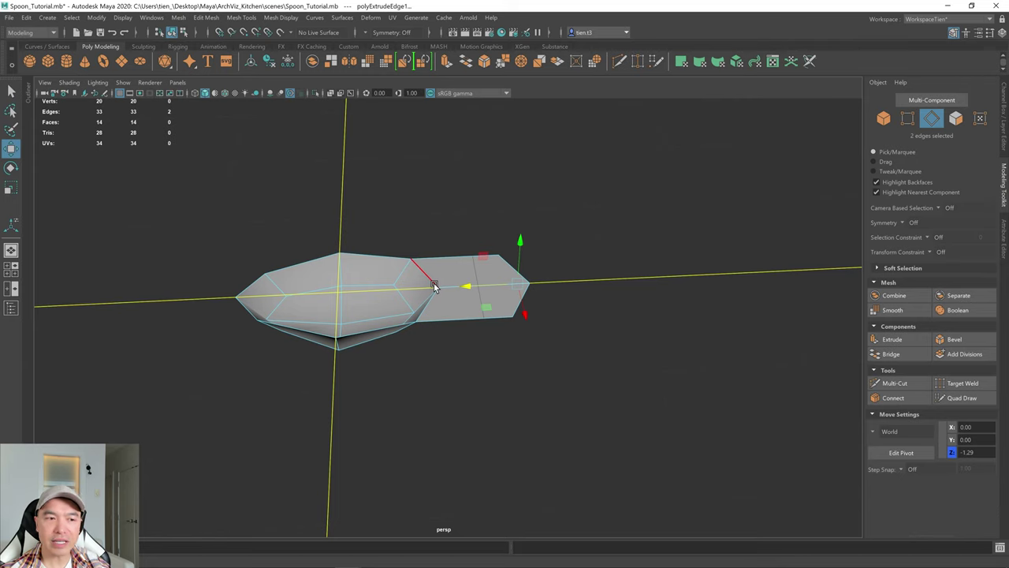
- Check the extrusion in smooth preview and scale its two end edges inward along X to taper the handle base
key(3)
alt+drag(487, 306, 435, 310)
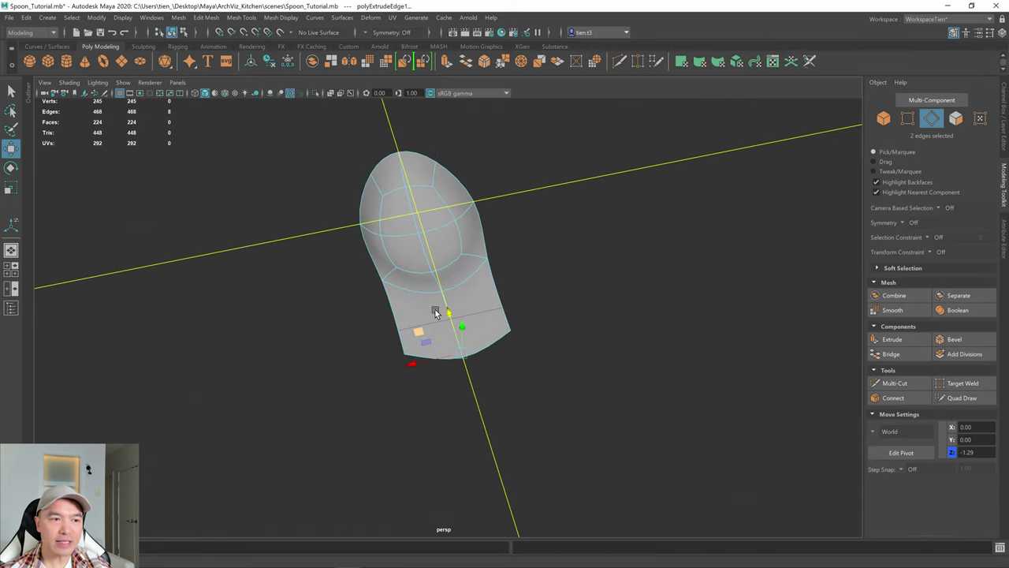
alt+drag(378, 331, 550, 331)
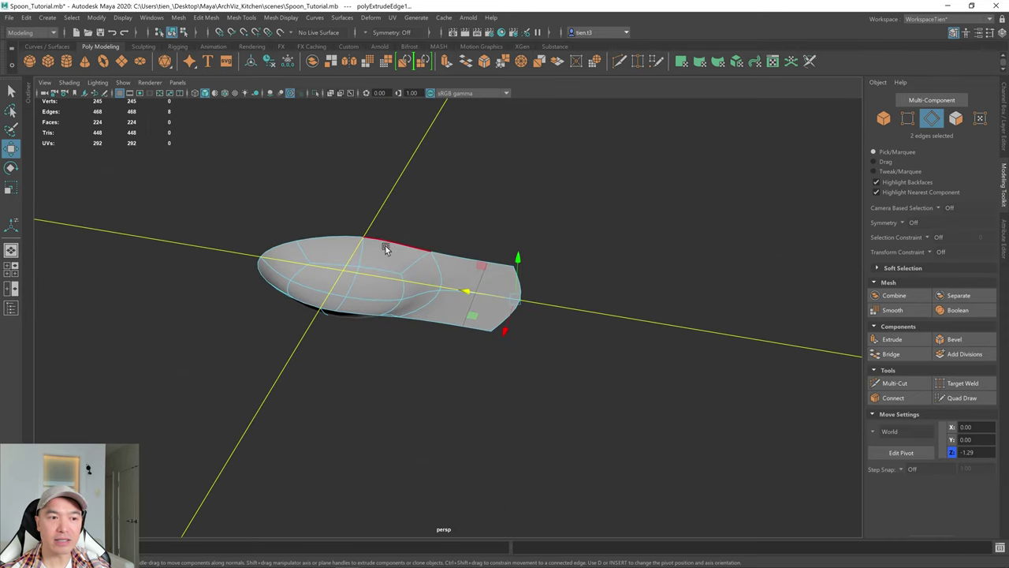
key(1)
alt+drag(545, 301, 485, 317)
key(r)
drag(416, 342, 449, 328)
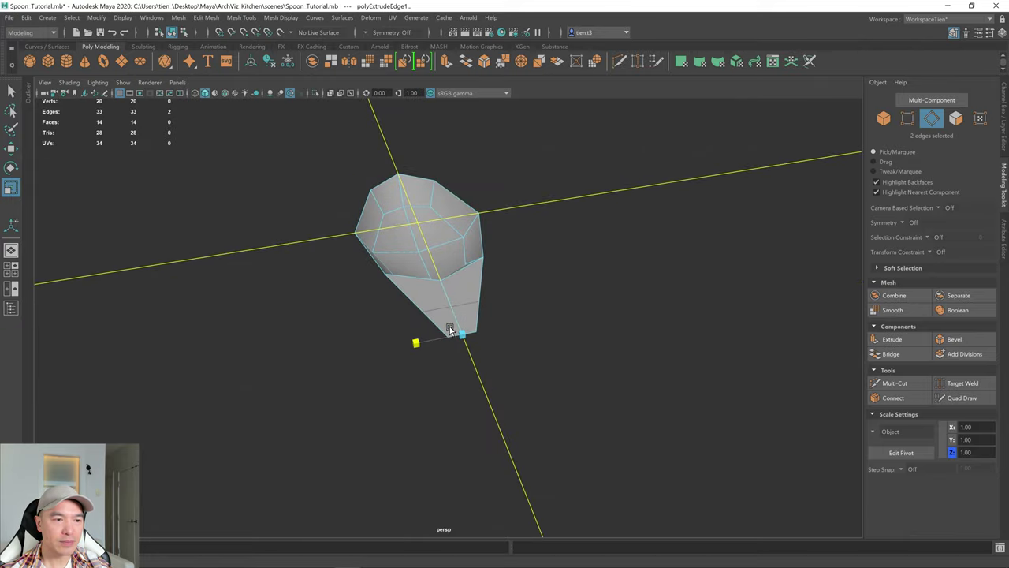
- With smooth preview on, move the tapered end edges back toward the bowl to about -0.68 in Z
alt+drag(342, 311, 451, 286)
key(w)
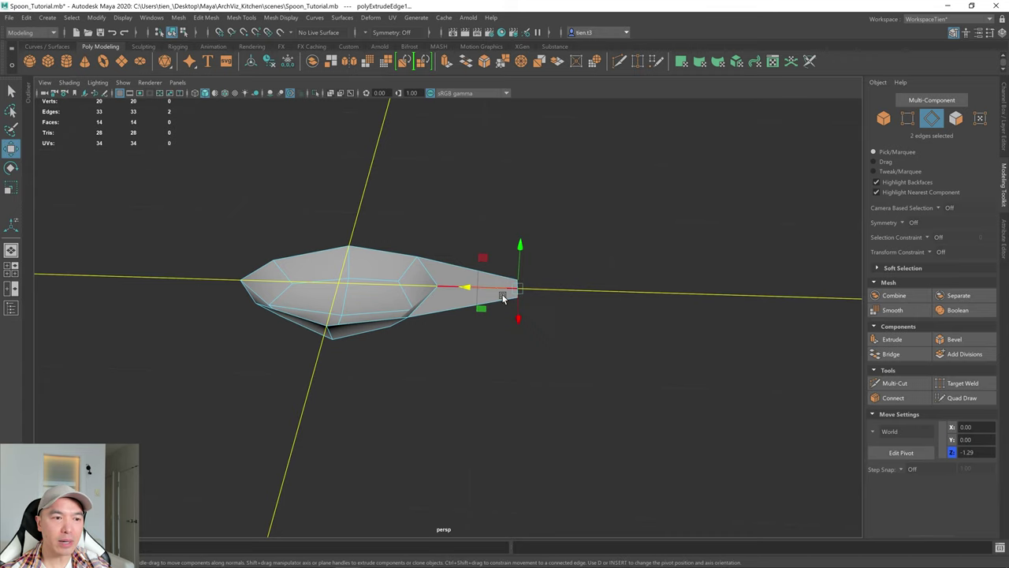
key(3)
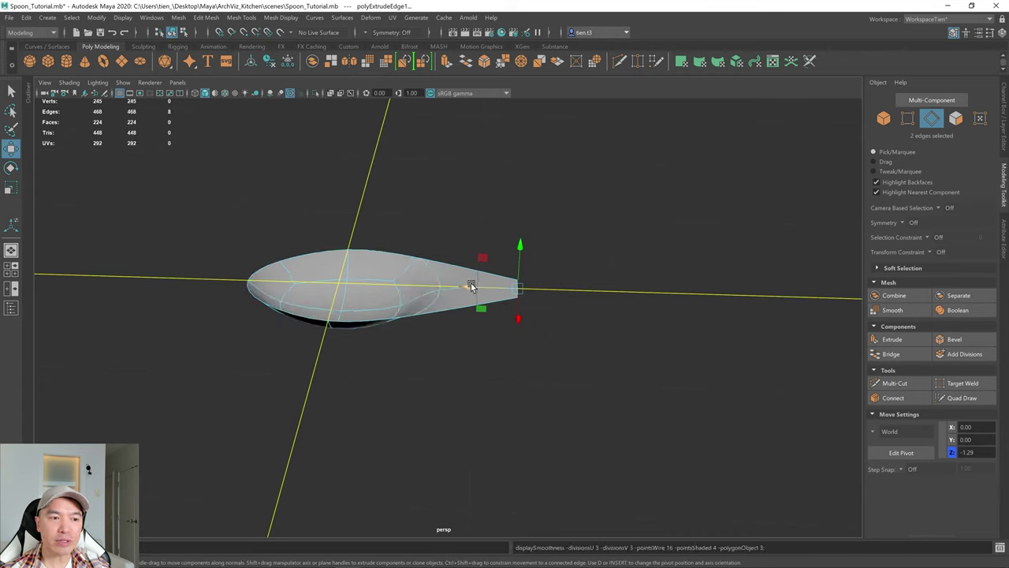
drag(426, 289, 396, 285)
alt+right_drag(407, 279, 443, 279)
alt+middle_drag(443, 279, 498, 331)
alt+drag(491, 327, 428, 298)
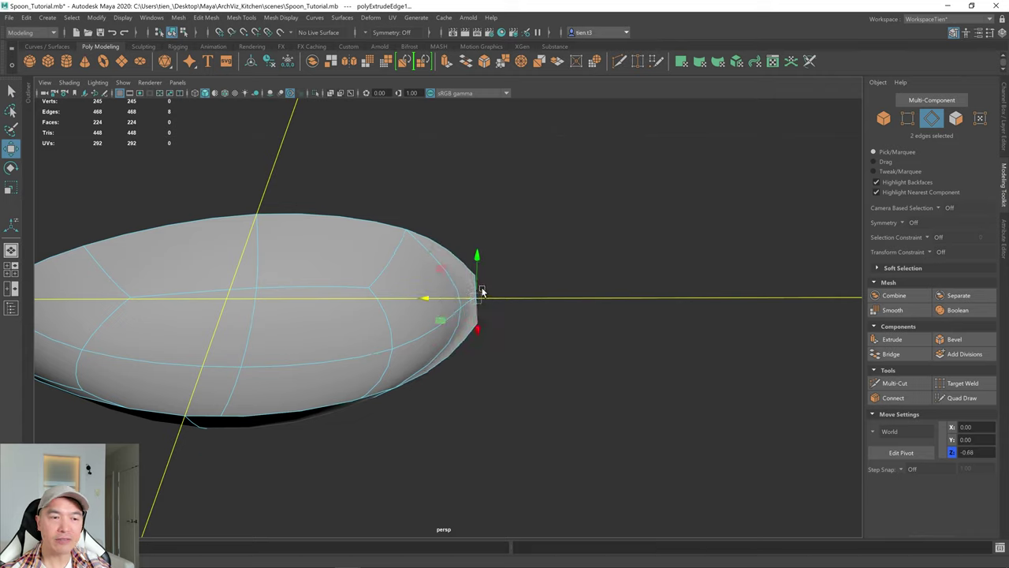
- Adjust the end edges to about -0.76 in Z and check the bowl-to-handle transition in smooth preview
key(1)
alt+drag(500, 299, 523, 320)
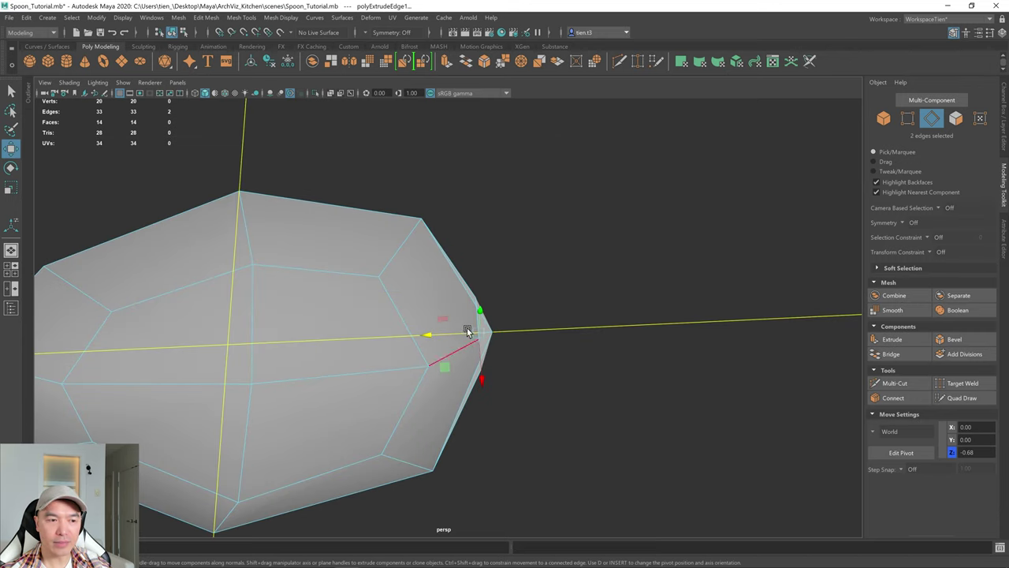
middle_drag(426, 335, 460, 331)
key(3)
mouse_move(459, 324)
alt+mouse_down()
mouse_move(462, 310)
mouse_move(517, 306)
mouse_move(443, 315)
mouse_move(467, 314)
alt+mouse_up()
alt+drag(816, 297, 547, 322)
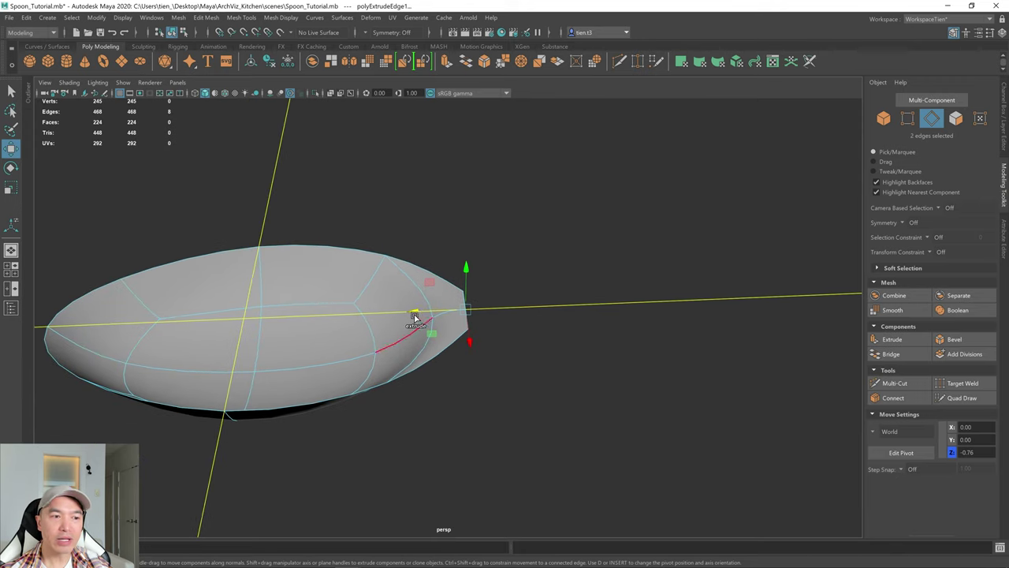
- Extrude the two end edges far outward along Z to form the spoon's long handle
shift+drag(417, 315, 748, 291)
scroll(791, 362, down, 3)
alt+middle_drag(791, 362, 594, 383)
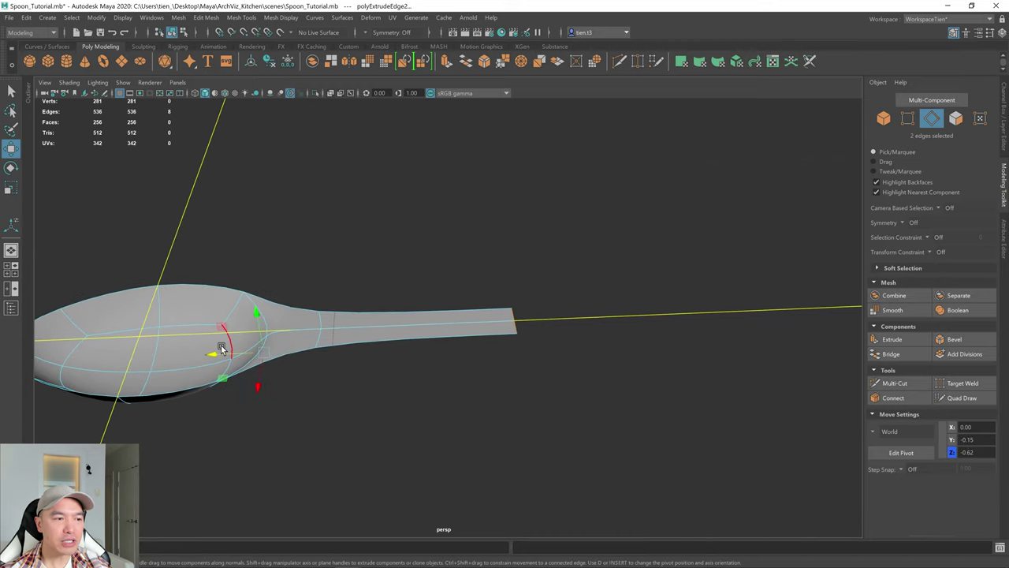
- Position the handle's end edges at about 0.07 in Y and -1.42 in Z so the handle is longer and slopes upward
drag(222, 349, 394, 227)
alt+drag(458, 263, 452, 350)
scroll(452, 350, up, 2)
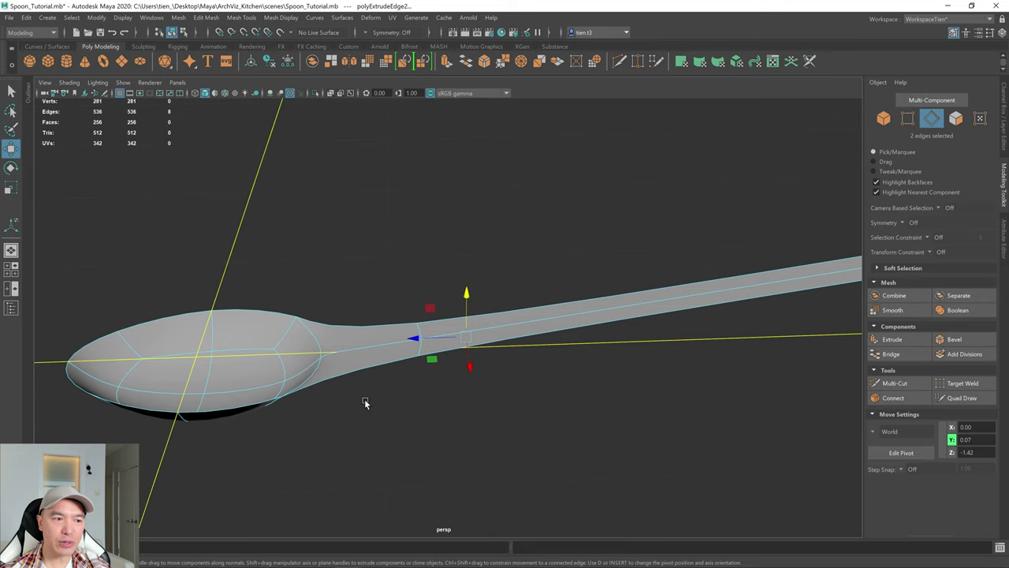
- Turn off smooth preview, and clear the viewport by hiding the grid and the Modeling Toolkit
key(1)
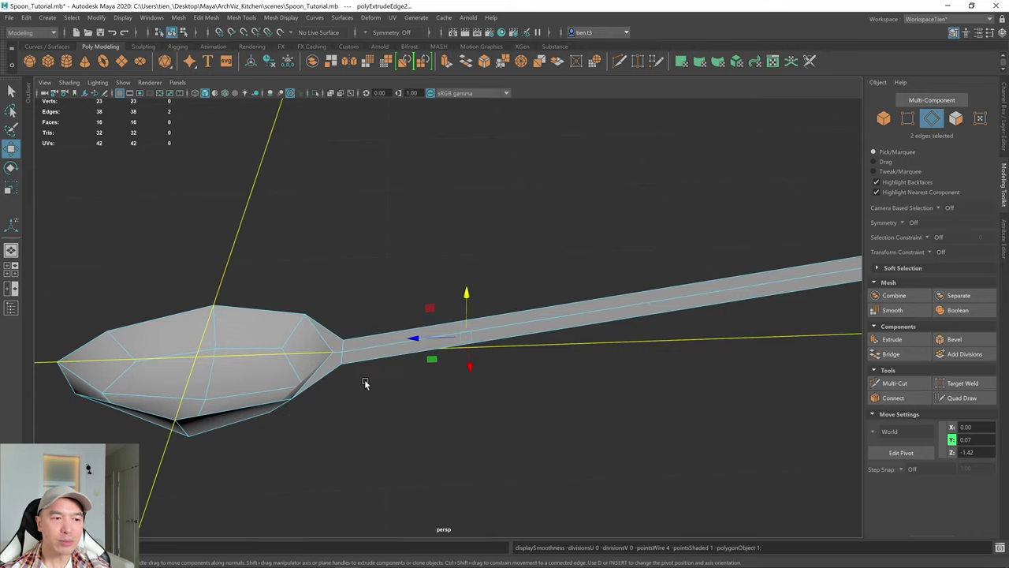
alt+drag(364, 383, 367, 376)
alt+right_drag(367, 375, 422, 354)
alt+middle_drag(422, 354, 532, 311)
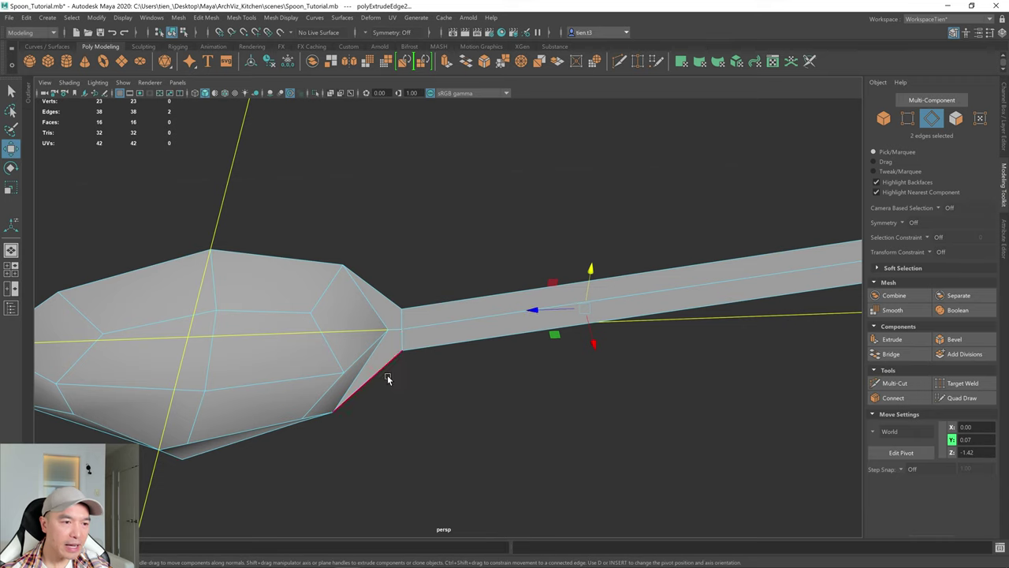
alt+drag(437, 307, 247, 271)
click(118, 93)
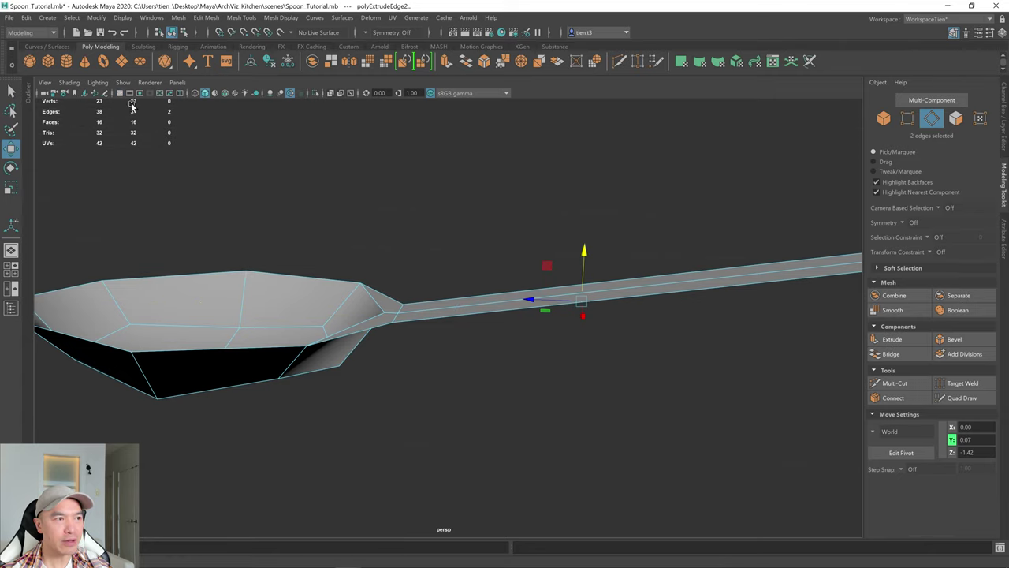
click(1003, 188)
- Insert an edge loop across the handle a short distance beyond the bowl with Multi-Cut
alt+right_drag(757, 273, 536, 291)
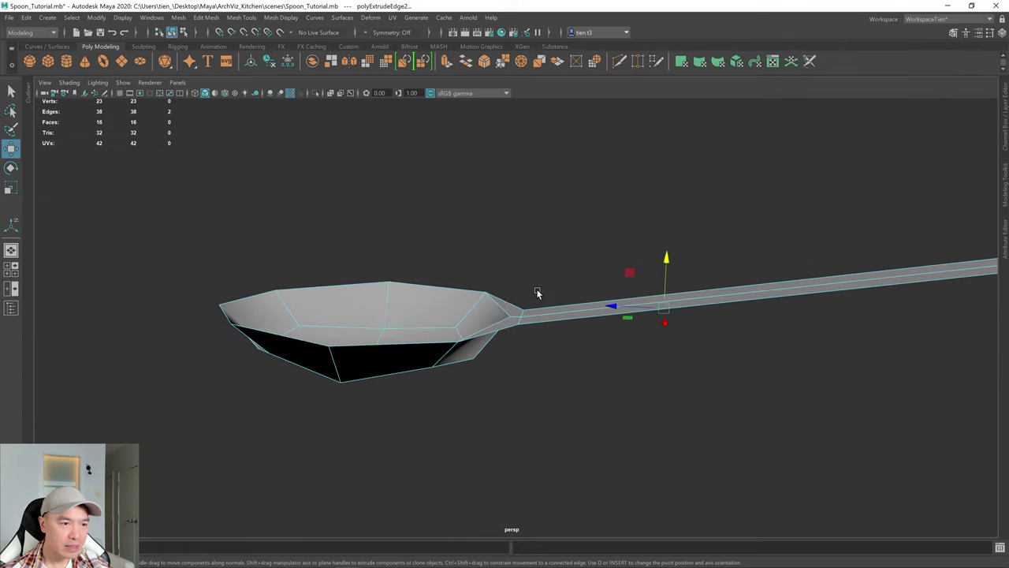
alt+drag(536, 291, 531, 315)
alt+middle_drag(600, 304, 534, 313)
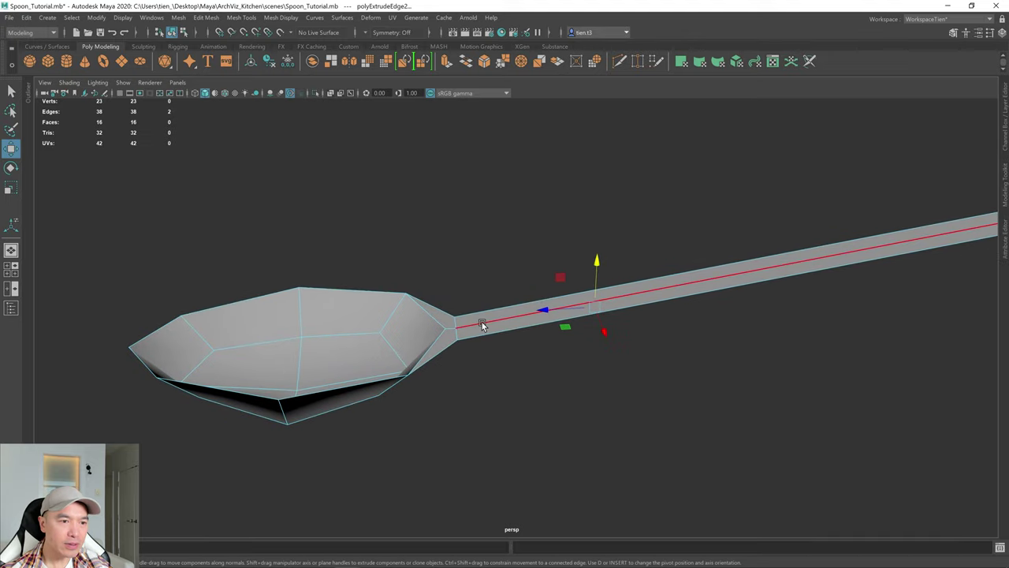
key(q)
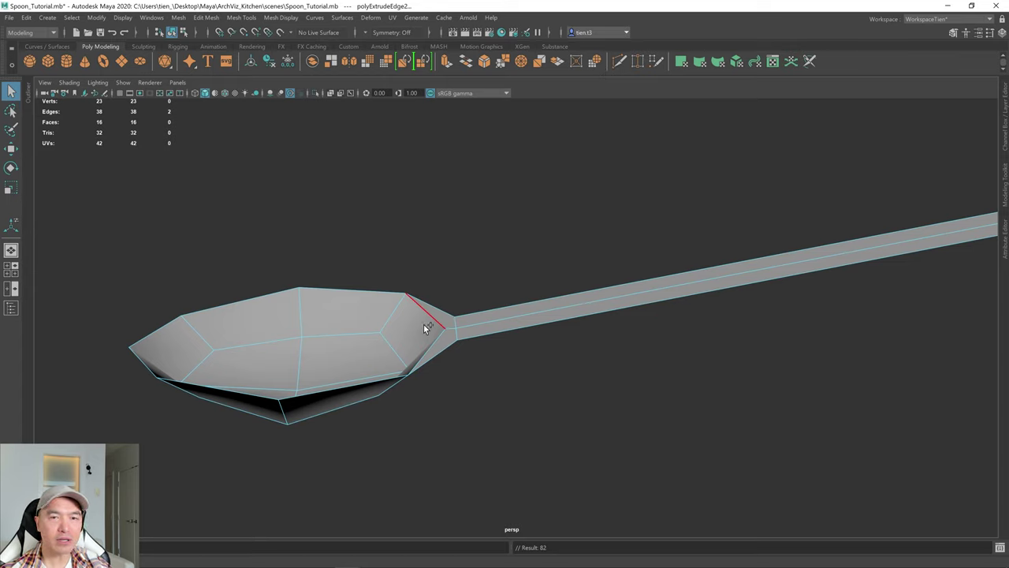
shift+right_drag(423, 325, 352, 326)
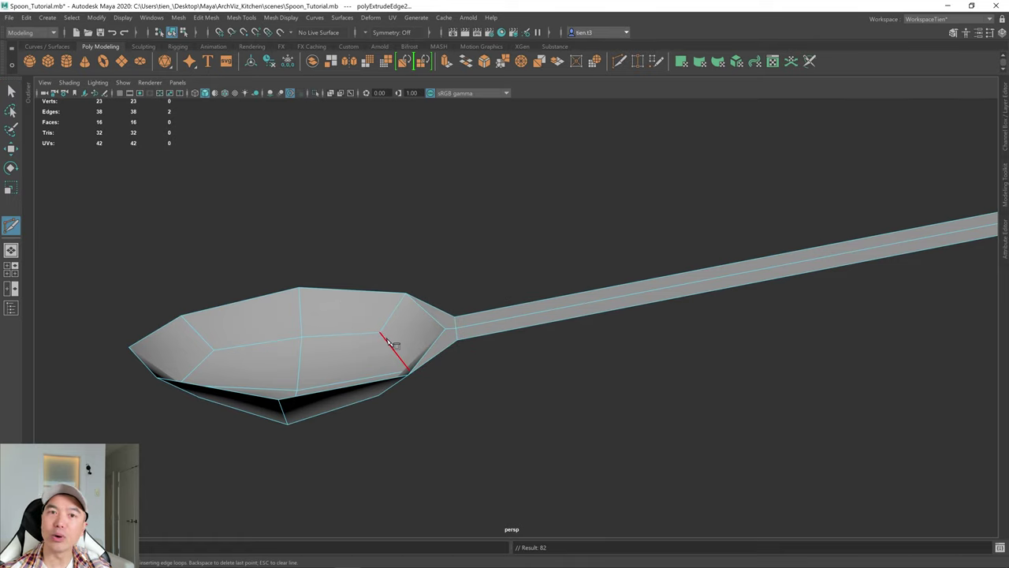
scroll(412, 329, down, 1)
alt+drag(368, 329, 326, 323)
alt+drag(405, 321, 348, 337)
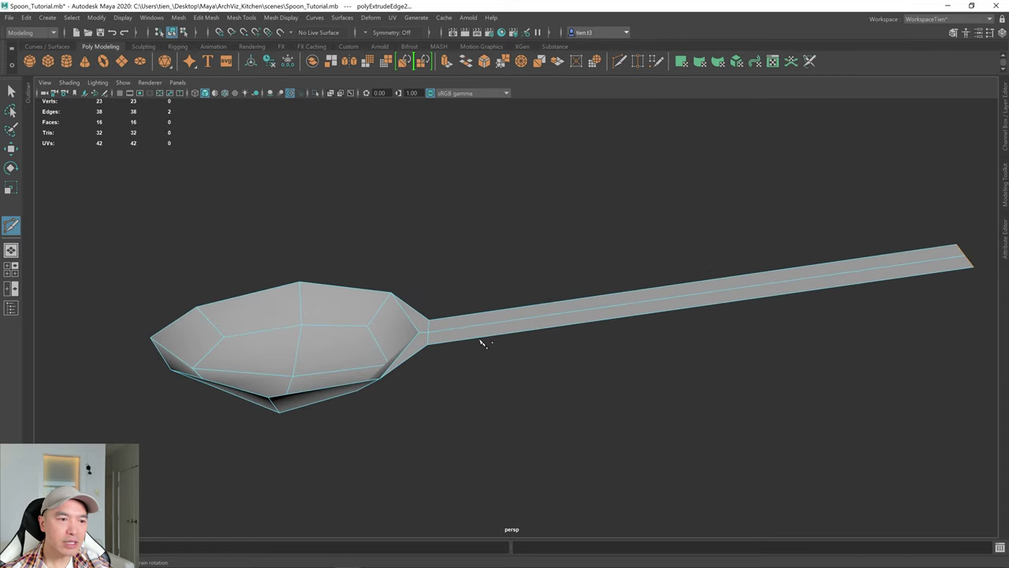
alt+drag(474, 339, 473, 344)
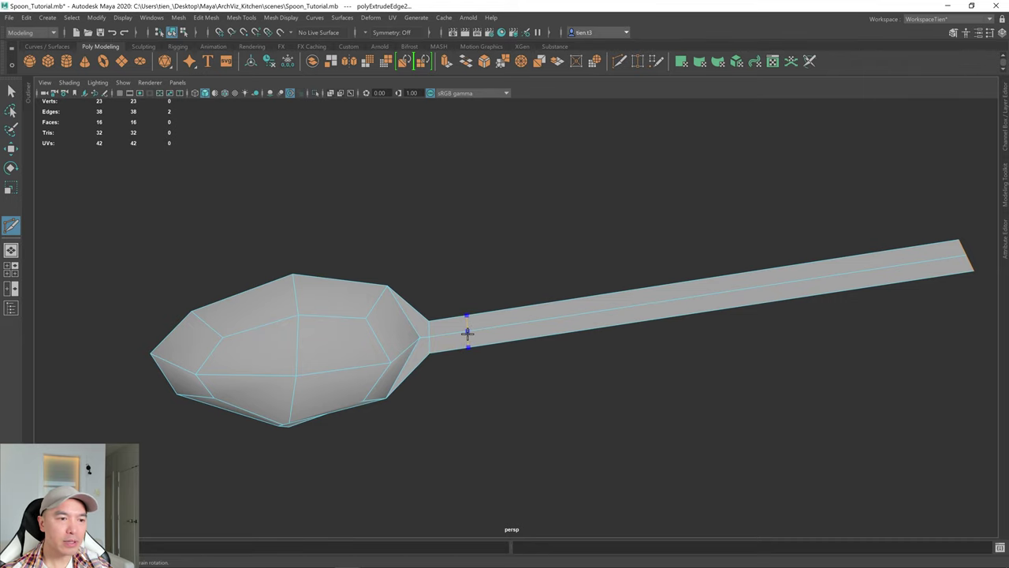
ctrl+click(475, 332)
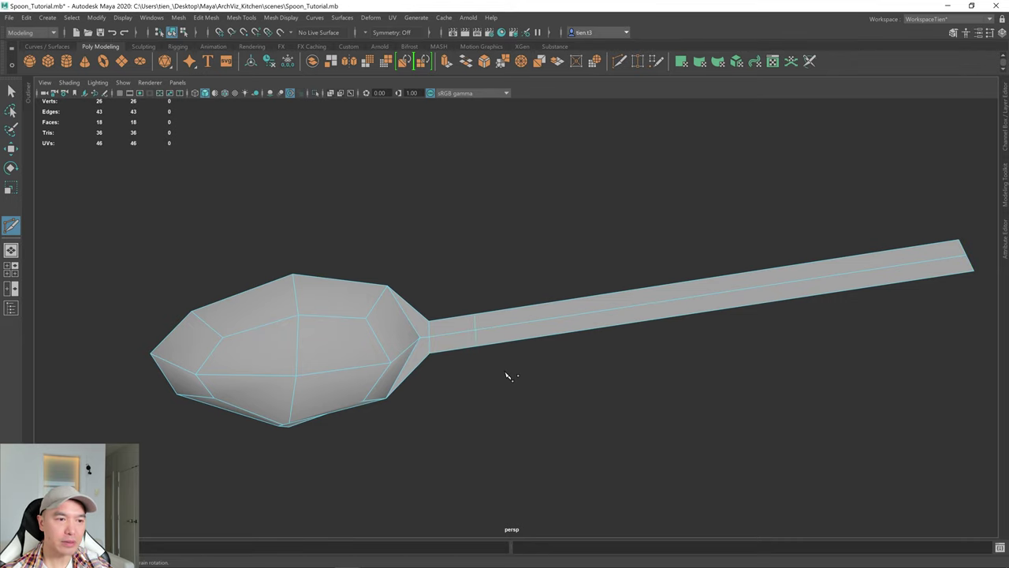
- Turn on smooth preview and scale the two vertex rows at the handle's base inward along X to slim the neck
mouse_move(507, 376)
alt+mouse_down()
mouse_move(460, 356)
mouse_move(444, 365)
alt+mouse_up()
key(3)
scroll(462, 353, down, 6)
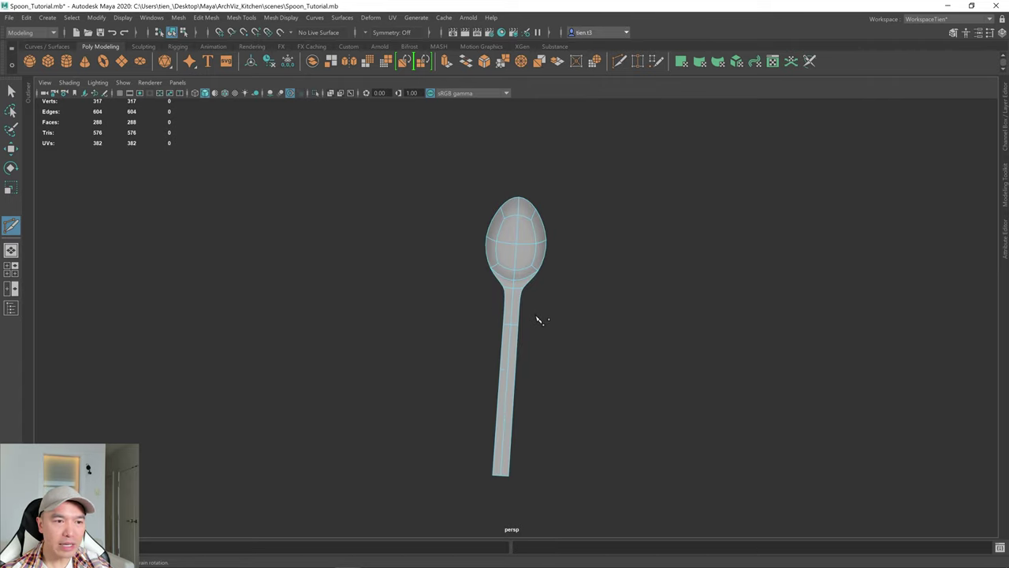
scroll(537, 316, up, 6)
alt+drag(517, 319, 522, 307)
alt+middle_drag(520, 307, 517, 331)
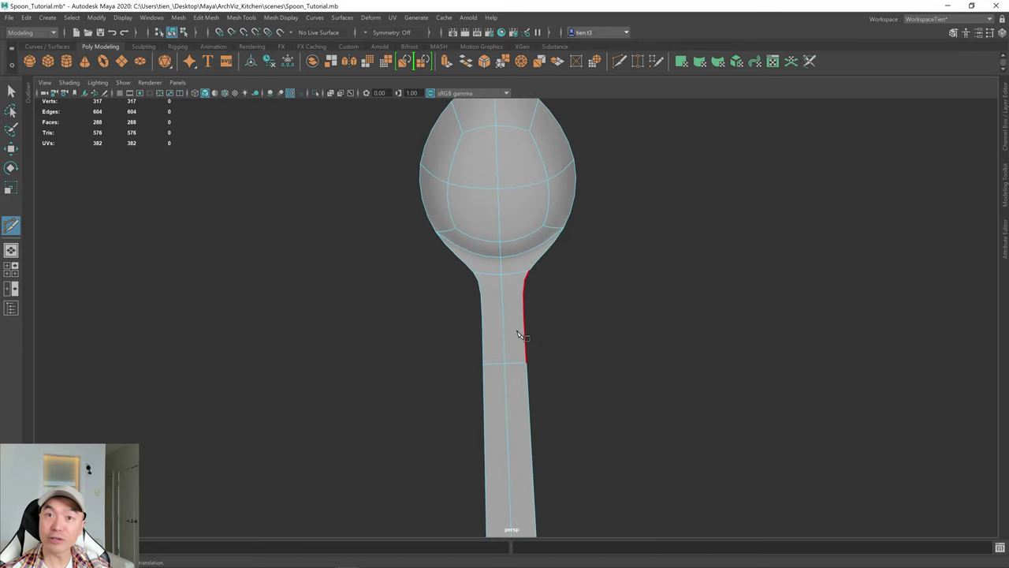
key(q)
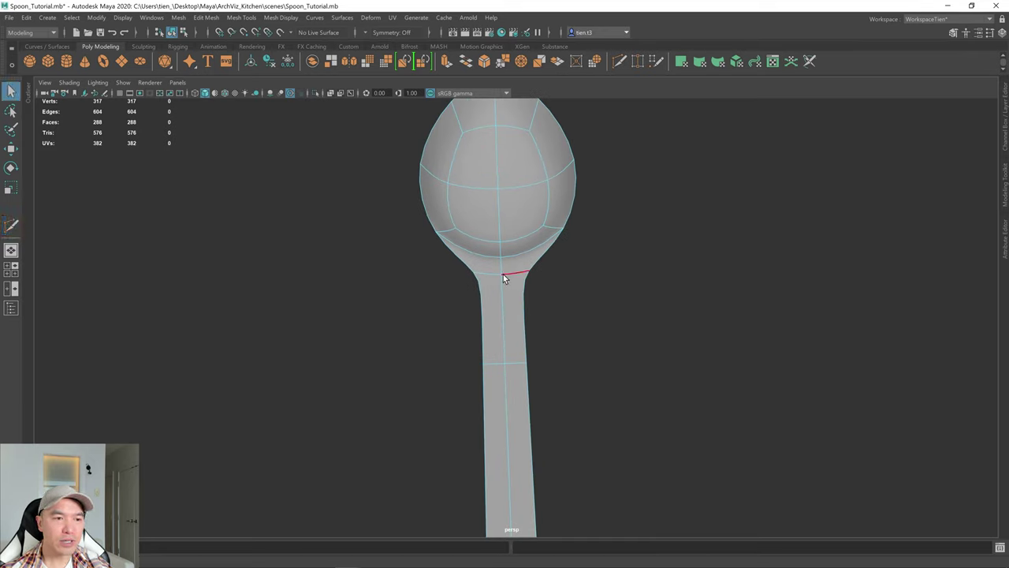
right_drag(503, 274, 439, 266)
drag(440, 272, 564, 379)
key(r)
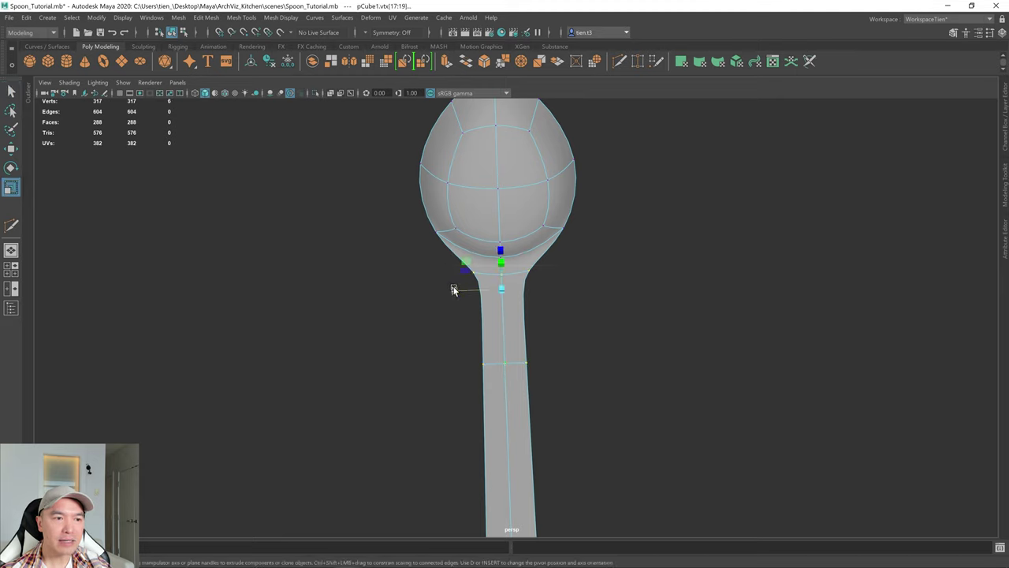
drag(454, 290, 509, 196)
scroll(467, 287, down, 3)
scroll(480, 334, up, 3)
- Raise the neck's two vertex rows in Y, and adjust the outer row's height to curve the handle up from the bowl
key(w)
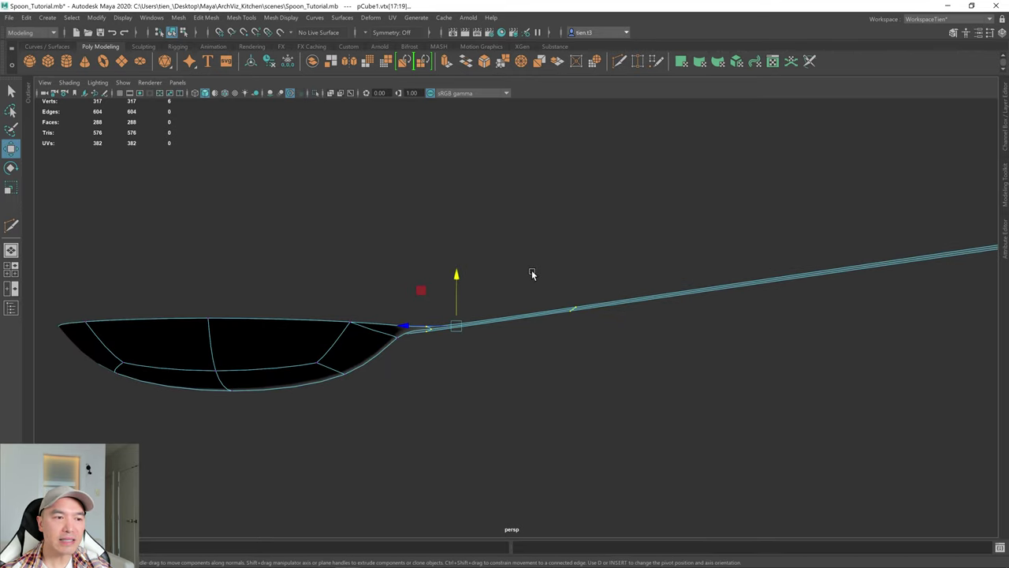
alt+drag(532, 273, 545, 304)
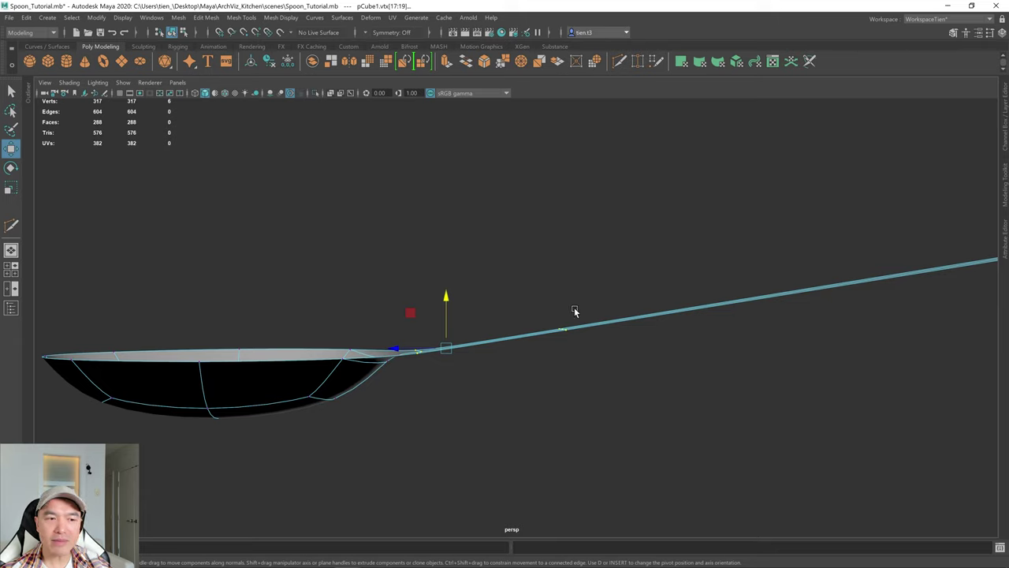
drag(447, 302, 447, 292)
alt+middle_drag(589, 299, 571, 320)
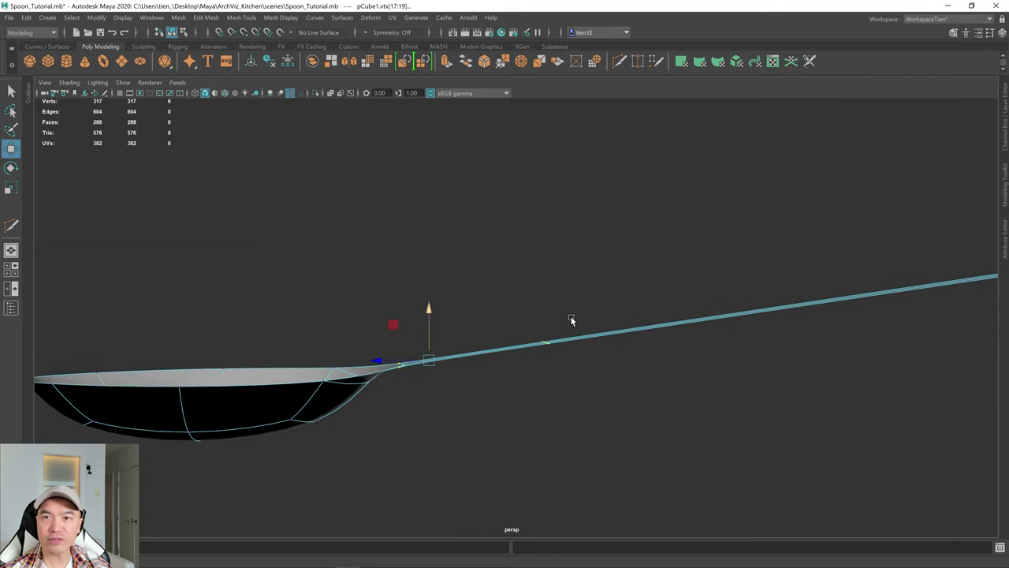
alt+drag(572, 318, 560, 365)
drag(455, 308, 541, 365)
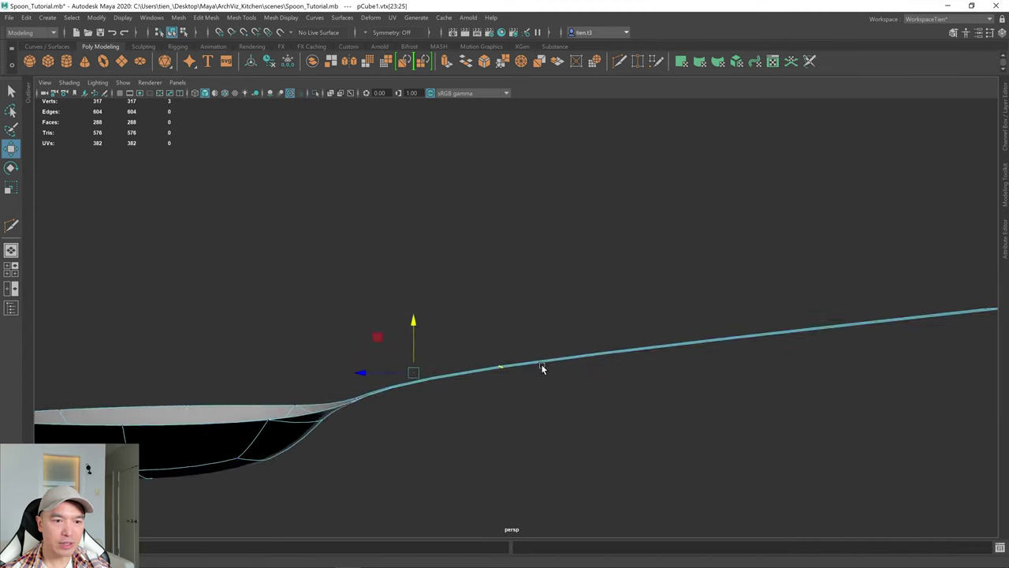
drag(411, 323, 473, 390)
- Insert another edge loop across the handle about a third of the way from the bend to the tip, and check it smoothed
key(1)
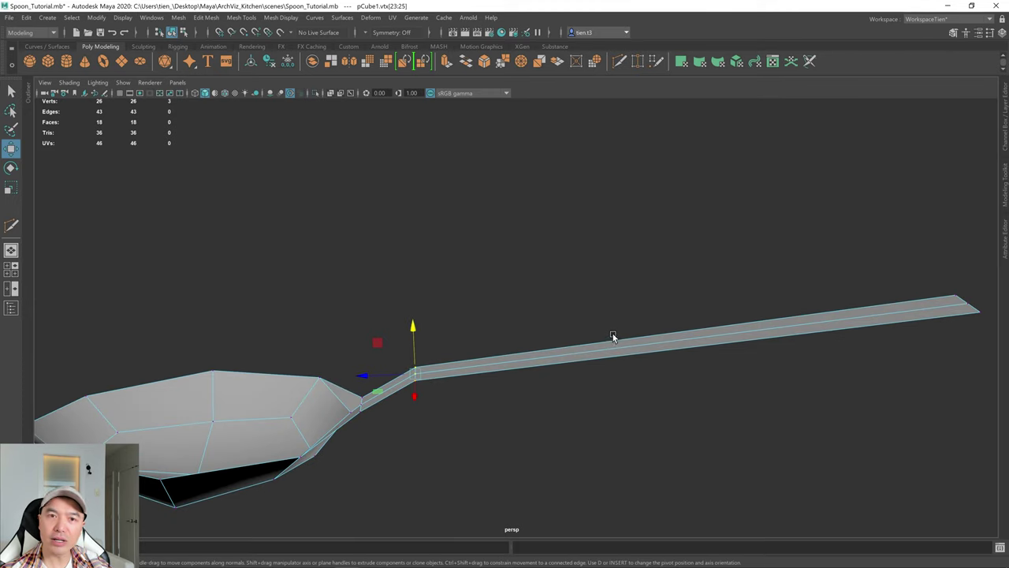
alt+drag(610, 338, 602, 354)
key(q)
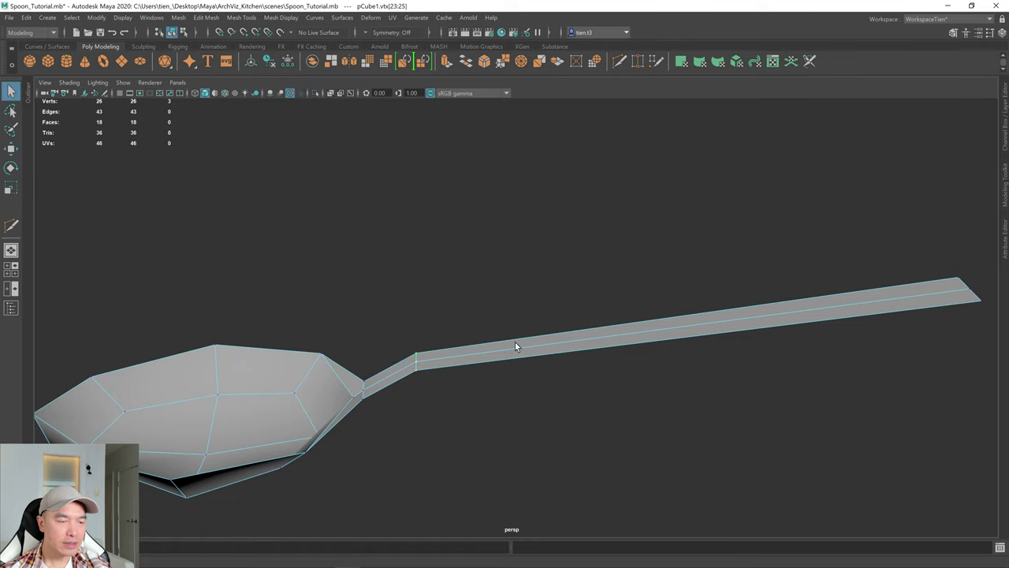
shift+right_drag(565, 334, 506, 334)
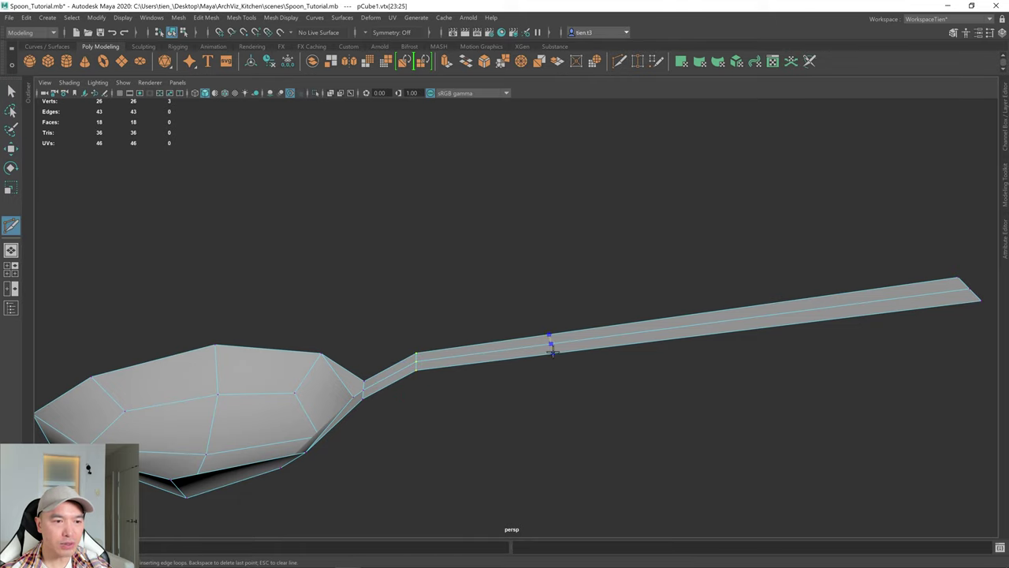
ctrl+click(574, 346)
key(3)
alt+drag(579, 347, 470, 405)
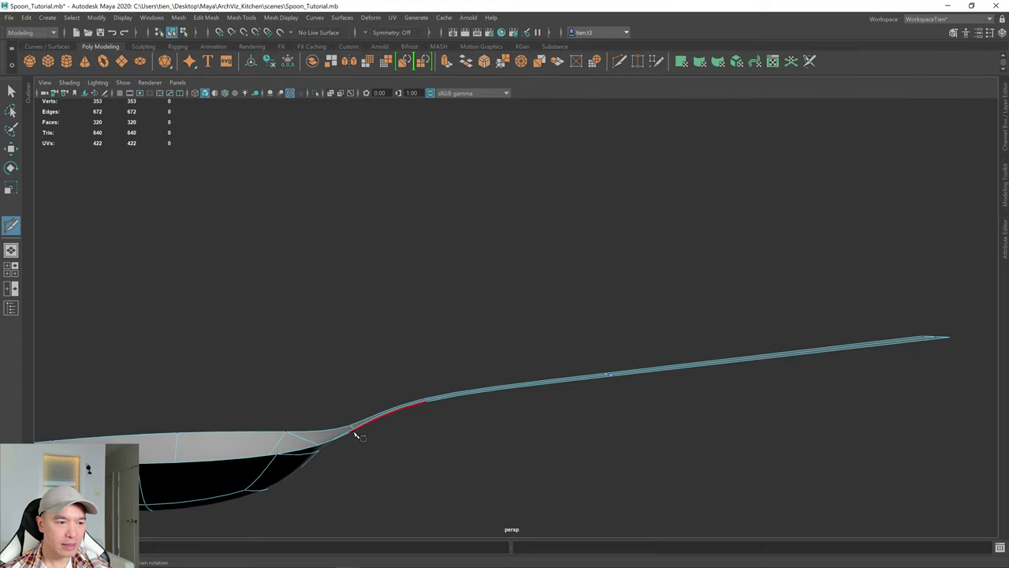
mouse_move(604, 383)
alt+mouse_down()
mouse_move(555, 394)
mouse_move(536, 379)
mouse_move(549, 343)
mouse_move(586, 371)
mouse_move(613, 366)
alt+mouse_up()
key(q)
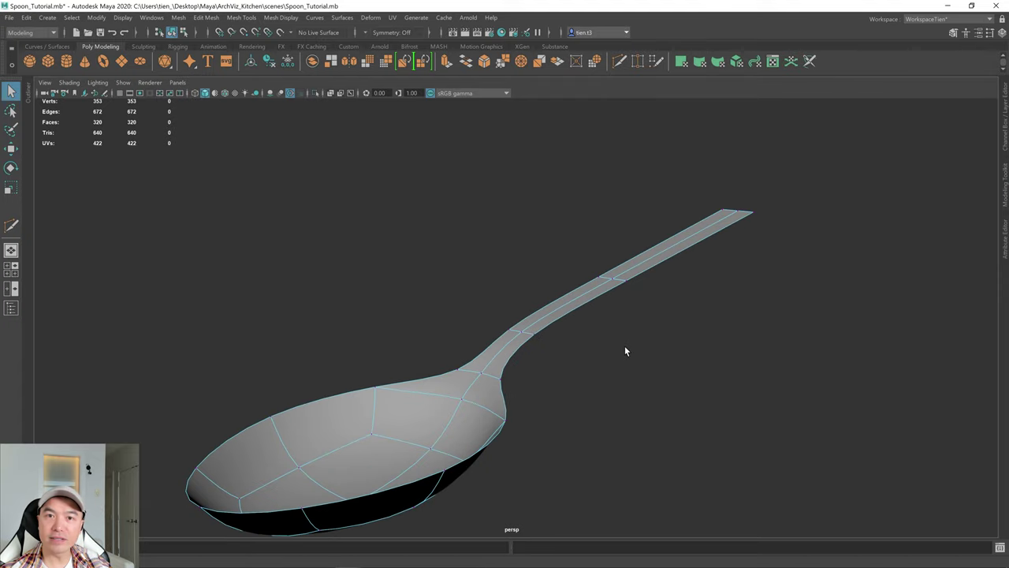
- Turn off smooth preview and switch from vertex editing to object mode with the whole spoon selected
key(1)
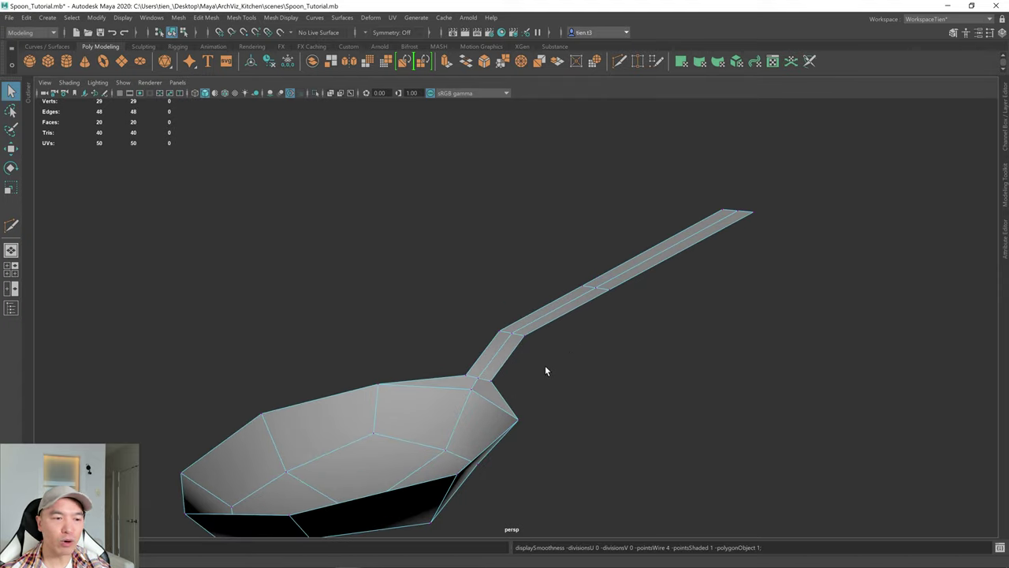
alt+drag(547, 367, 578, 346)
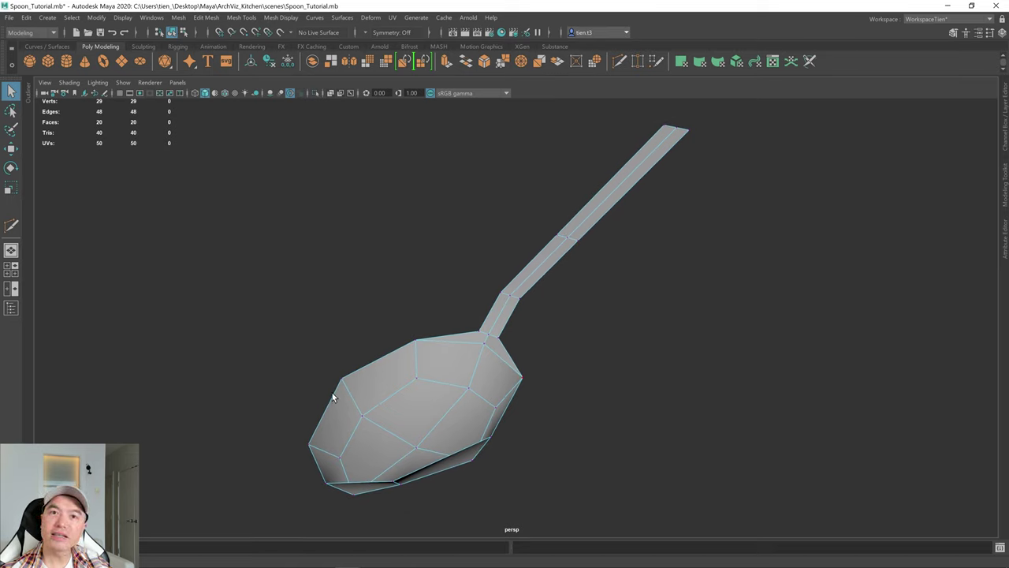
mouse_move(518, 354)
alt+mouse_down()
mouse_move(556, 383)
mouse_move(542, 370)
mouse_move(572, 371)
mouse_move(541, 354)
mouse_move(519, 366)
mouse_move(522, 345)
mouse_move(515, 353)
mouse_move(504, 340)
alt+mouse_up()
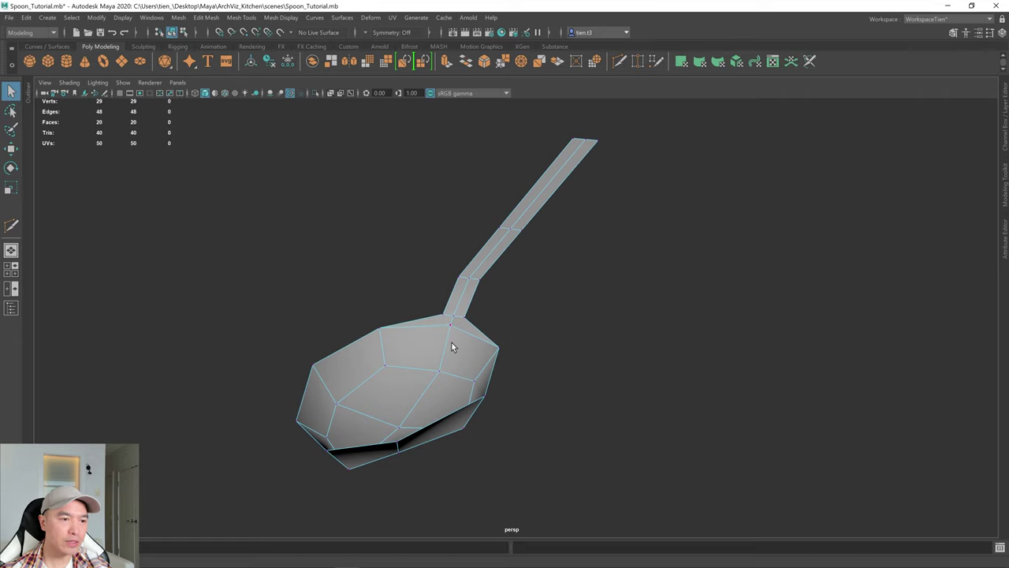
right_drag(477, 359, 508, 315)
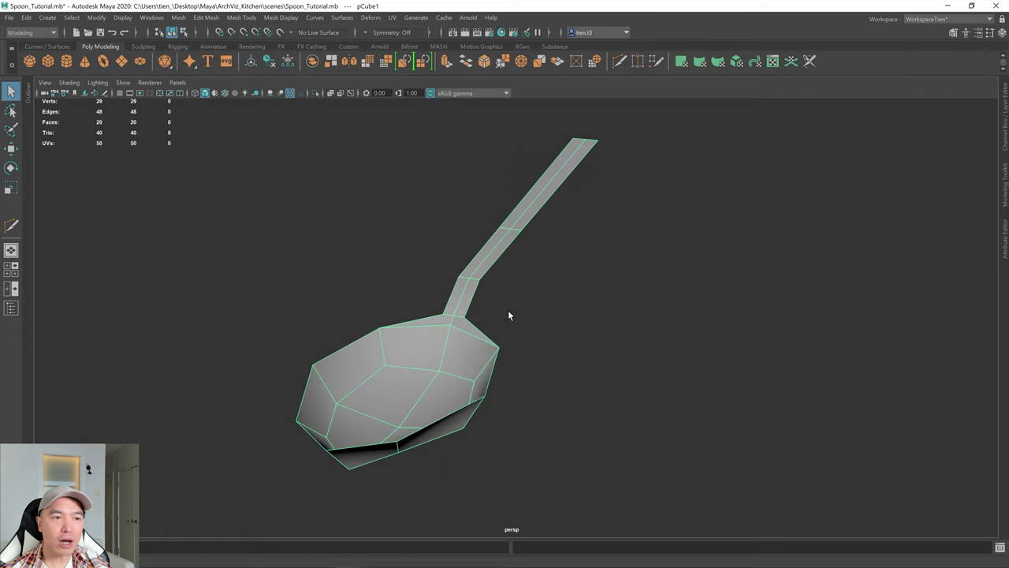
alt+drag(725, 392, 598, 361)
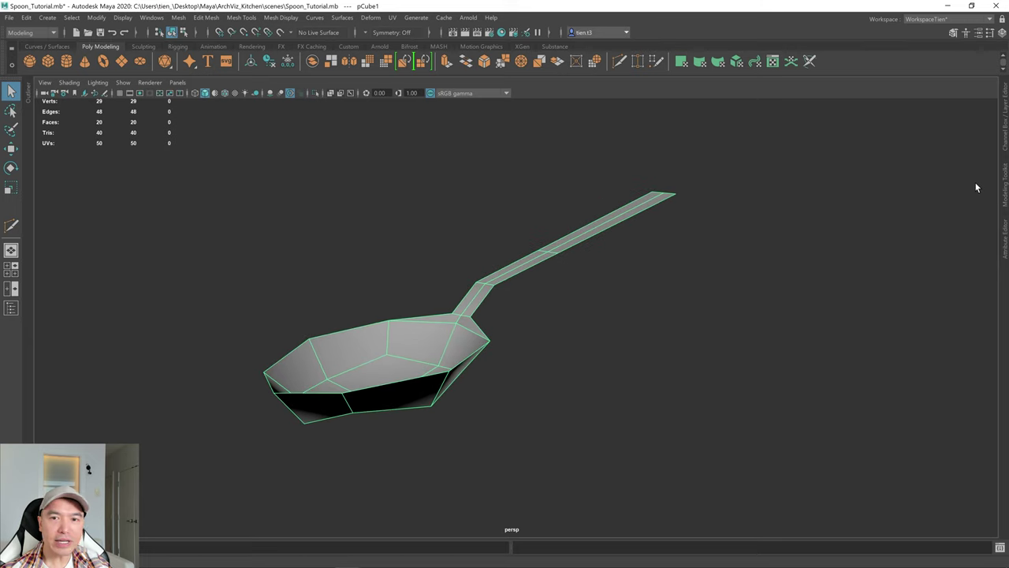
- Show the Modeling Toolkit and apply Smooth to the whole spoon mesh with 1 division
click(1004, 186)
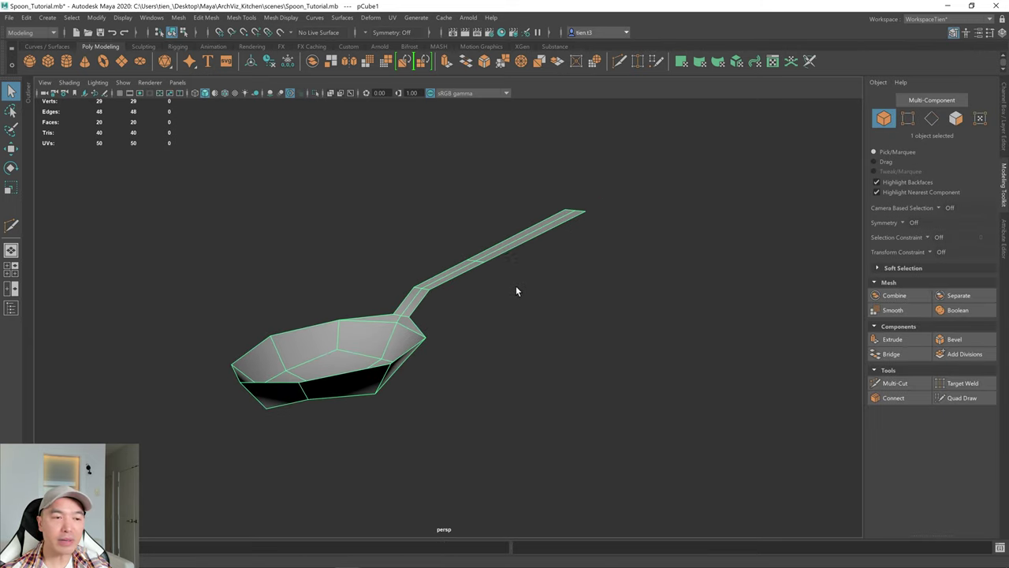
shift+right_drag(534, 254, 512, 309)
scroll(509, 308, up, 3)
alt+drag(462, 319, 496, 323)
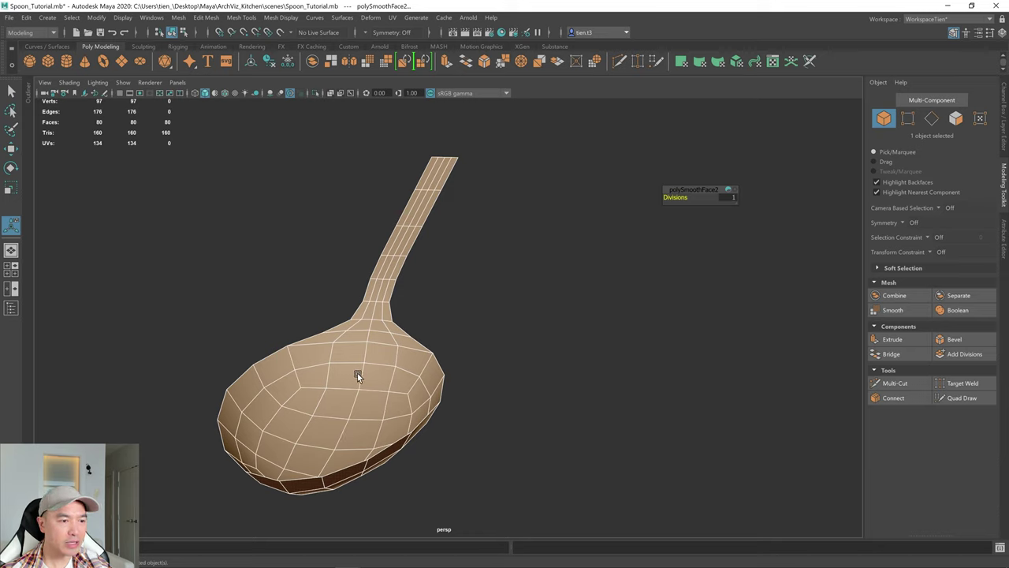
alt+drag(353, 373, 373, 354)
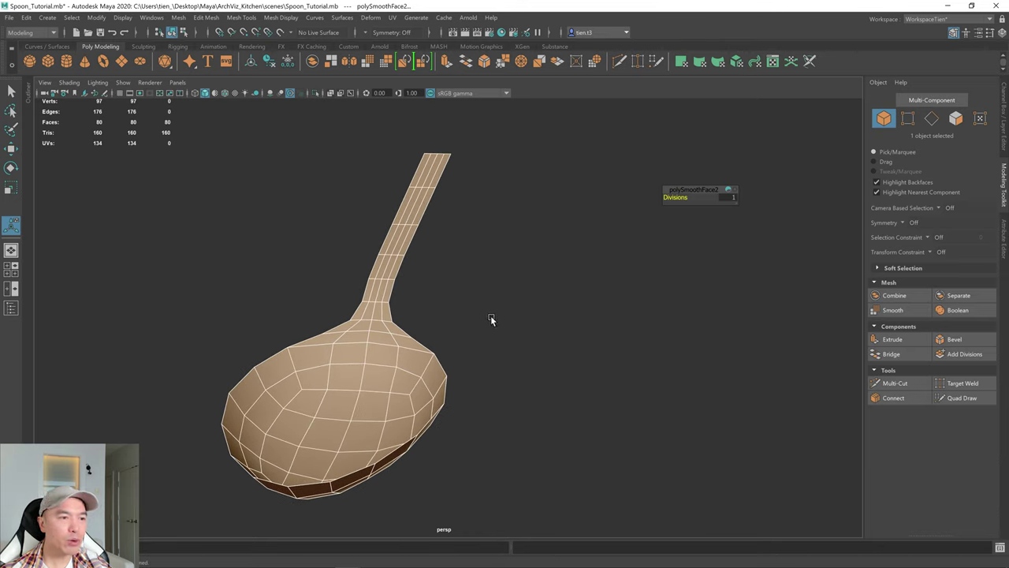
alt+drag(491, 318, 513, 308)
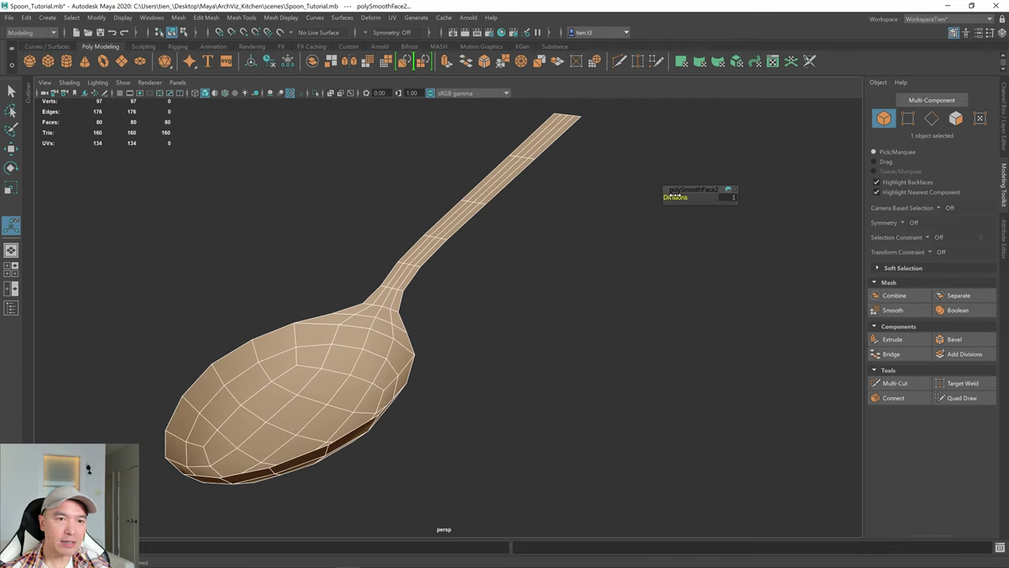
- Try 2 smoothing divisions on the spoon and set Divisions back to 1
drag(675, 196, 677, 196)
scroll(449, 344, down, 2)
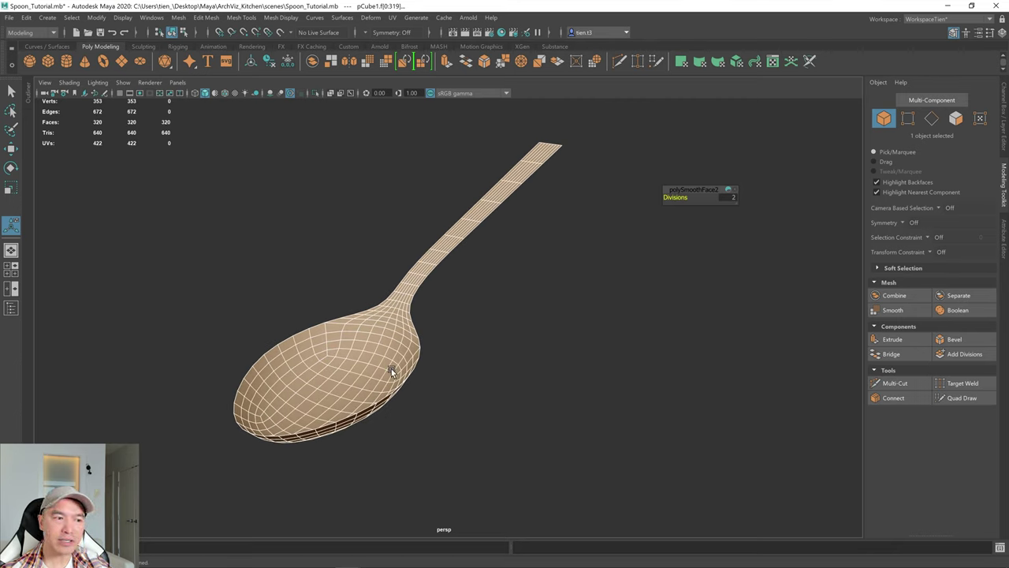
drag(674, 198, 668, 198)
scroll(559, 270, down, 3)
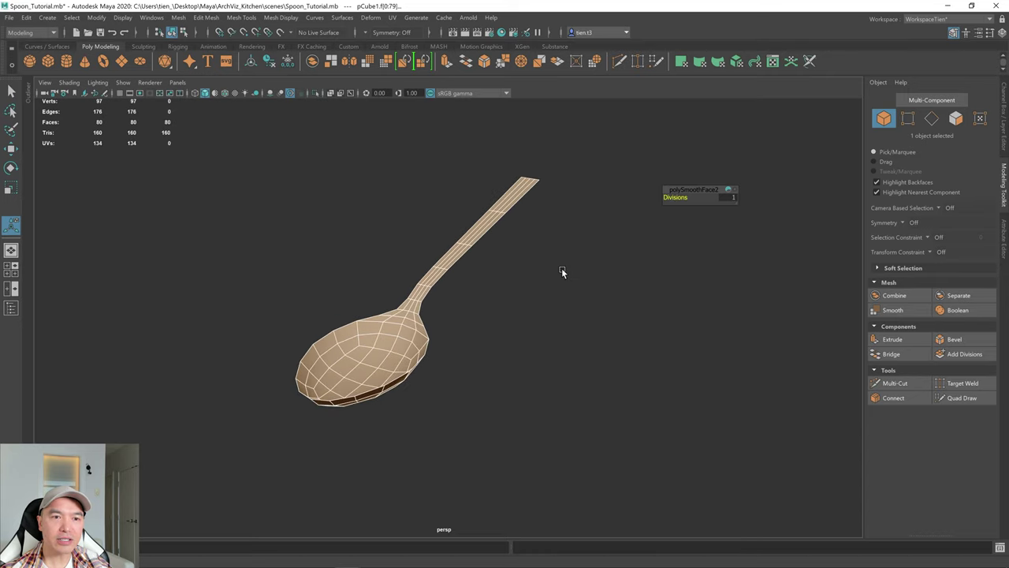
- Leave the smoothing operation and reselect the whole spoon in object mode
alt+drag(634, 281, 541, 268)
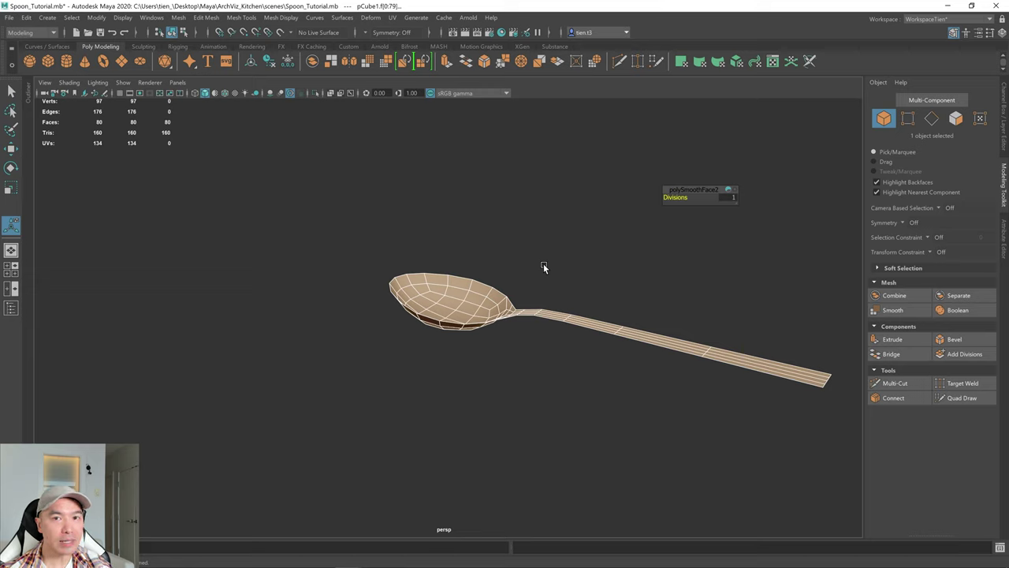
mouse_move(542, 268)
alt+mouse_down()
mouse_move(556, 247)
mouse_move(533, 271)
alt+mouse_up()
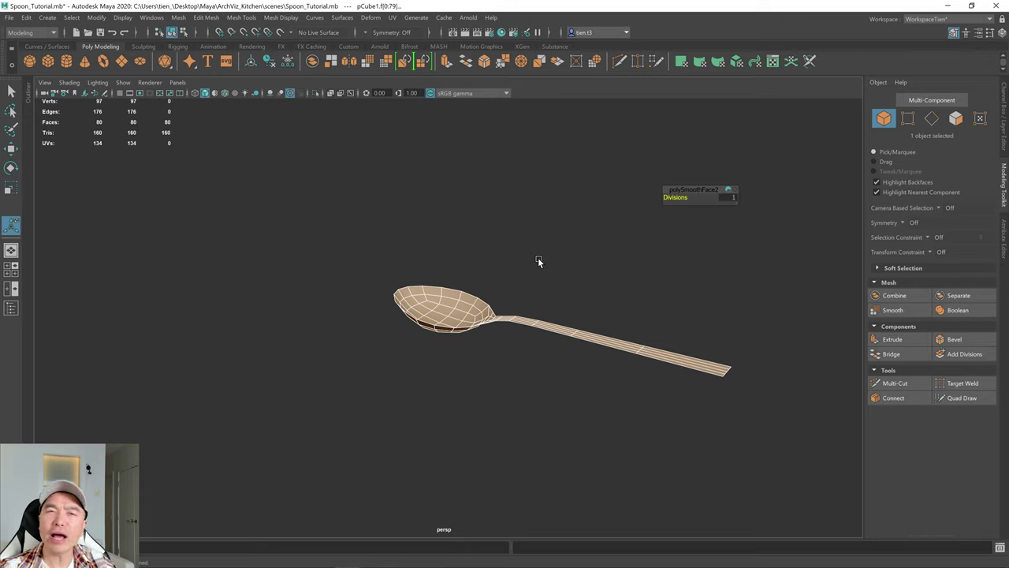
alt+drag(539, 260, 468, 266)
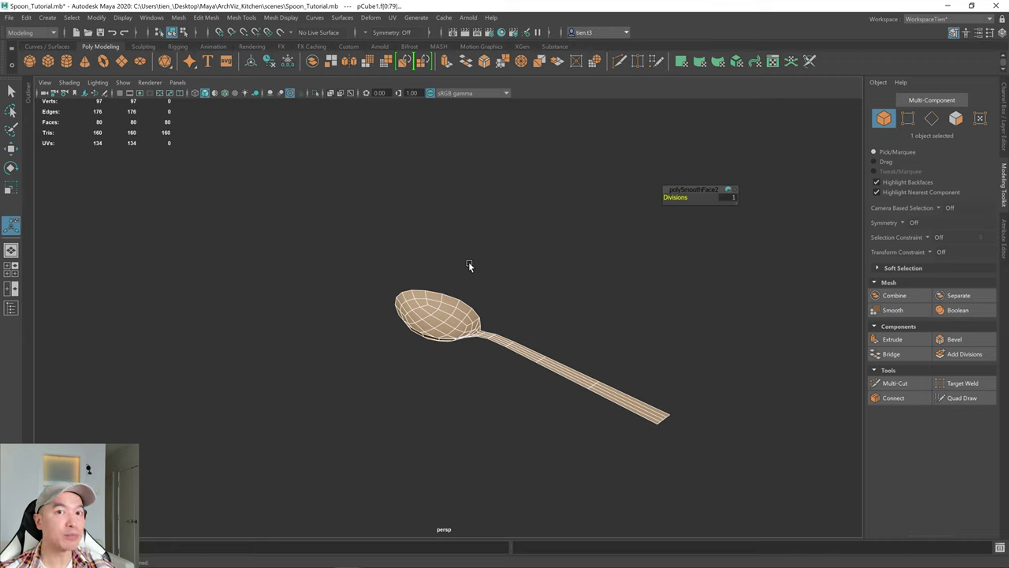
alt+drag(468, 266, 569, 294)
scroll(523, 294, up, 5)
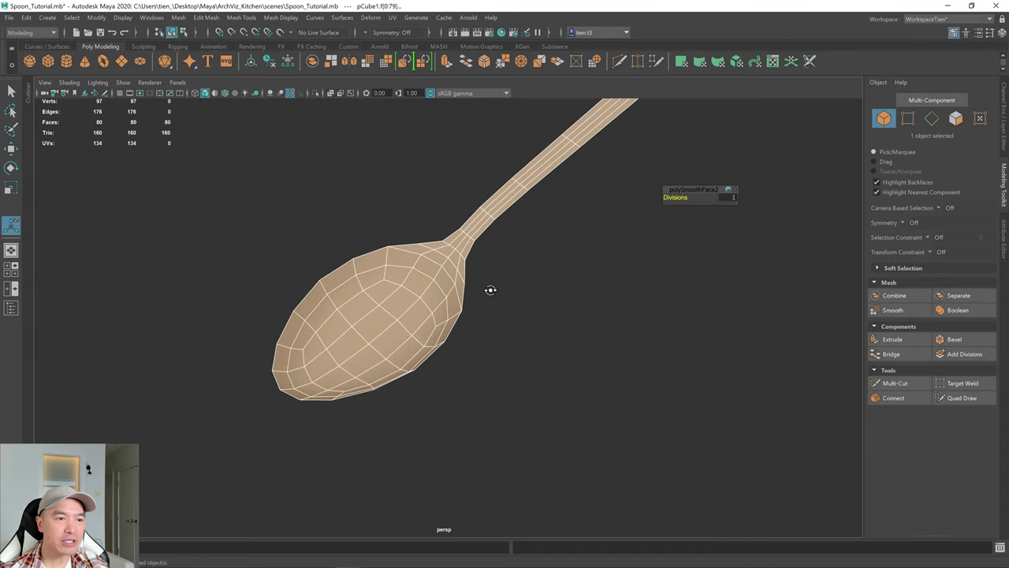
scroll(470, 266, up, 2)
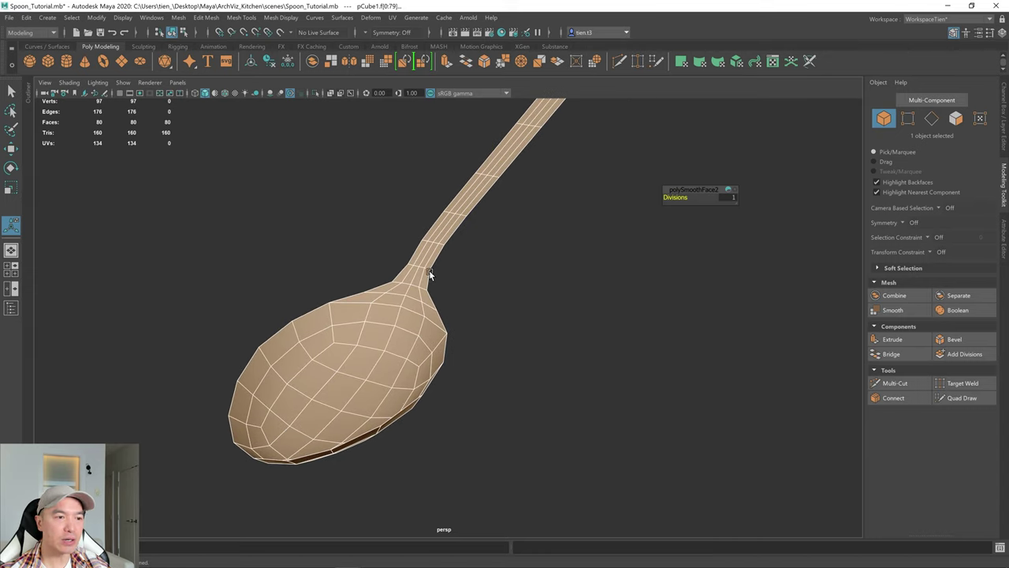
right_drag(455, 267, 433, 257)
click(407, 328)
mouse_move(464, 371)
alt+mouse_down()
mouse_move(419, 345)
mouse_move(417, 356)
mouse_move(391, 329)
alt+mouse_up()
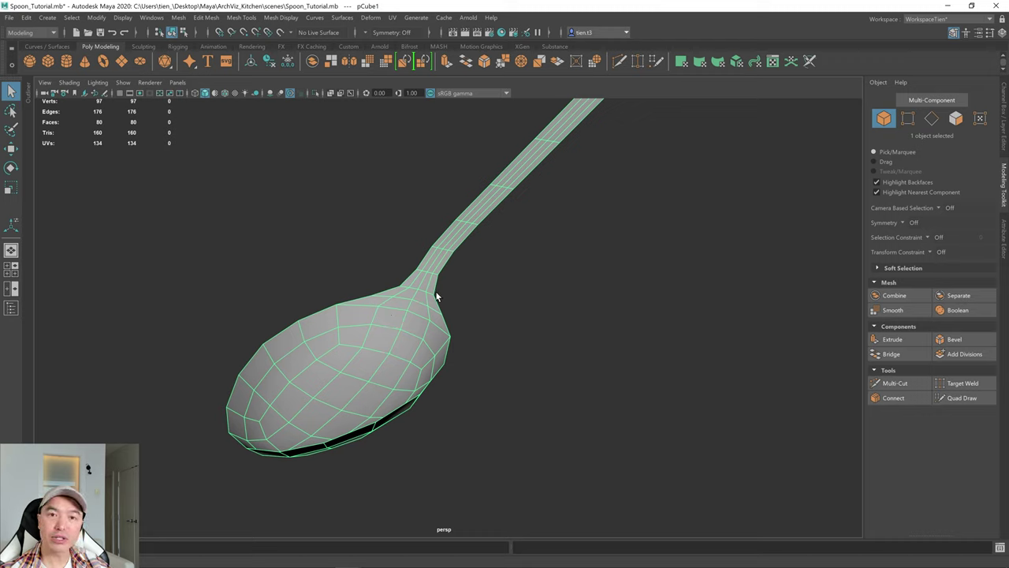
- Extrude all faces of the spoon with a Thickness of 0.042 and return to object mode
shift+right_drag(534, 268, 533, 296)
alt+drag(533, 296, 544, 268)
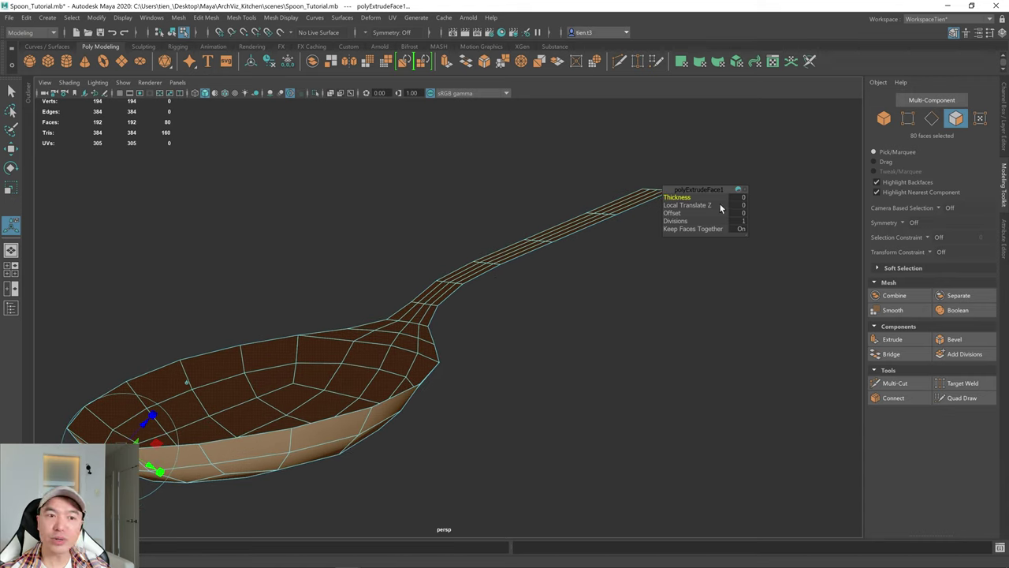
drag(677, 197, 688, 197)
alt+drag(599, 261, 543, 283)
drag(676, 196, 679, 196)
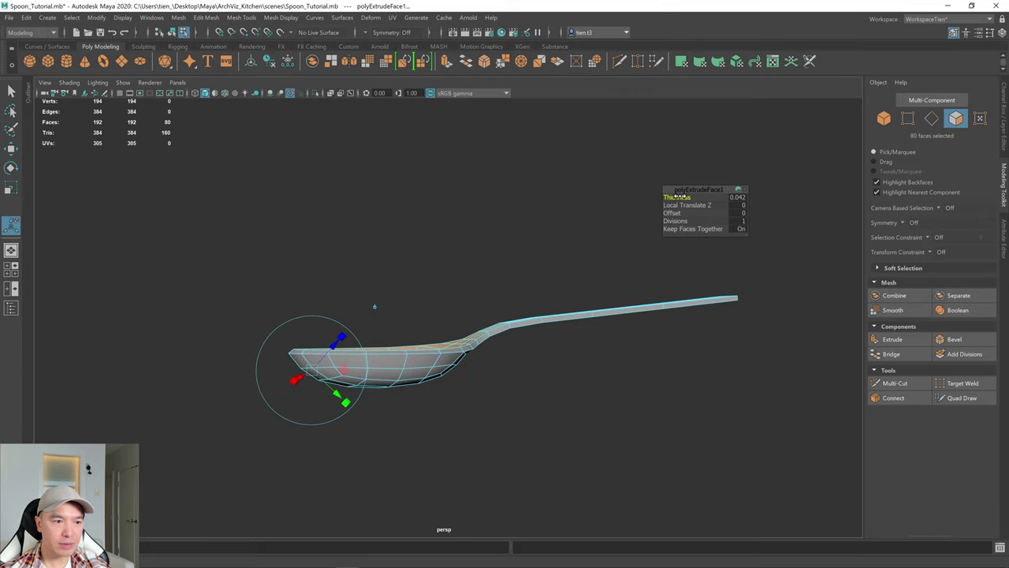
alt+drag(593, 345, 439, 373)
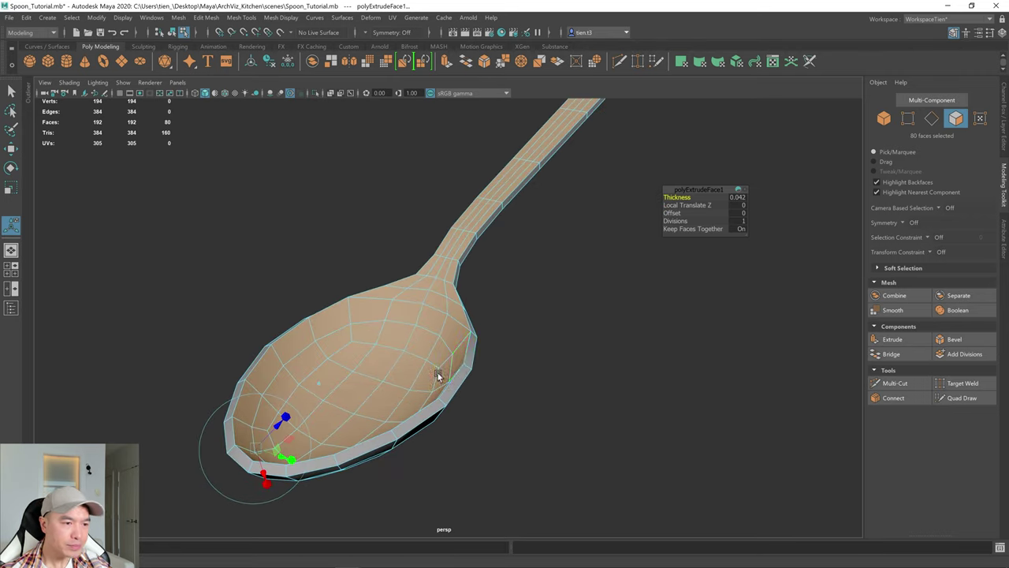
key(q)
right_drag(403, 275, 498, 232)
- Check the thickened spoon's rim in smooth preview and switch back to the unsmoothed display
alt+drag(525, 282, 417, 265)
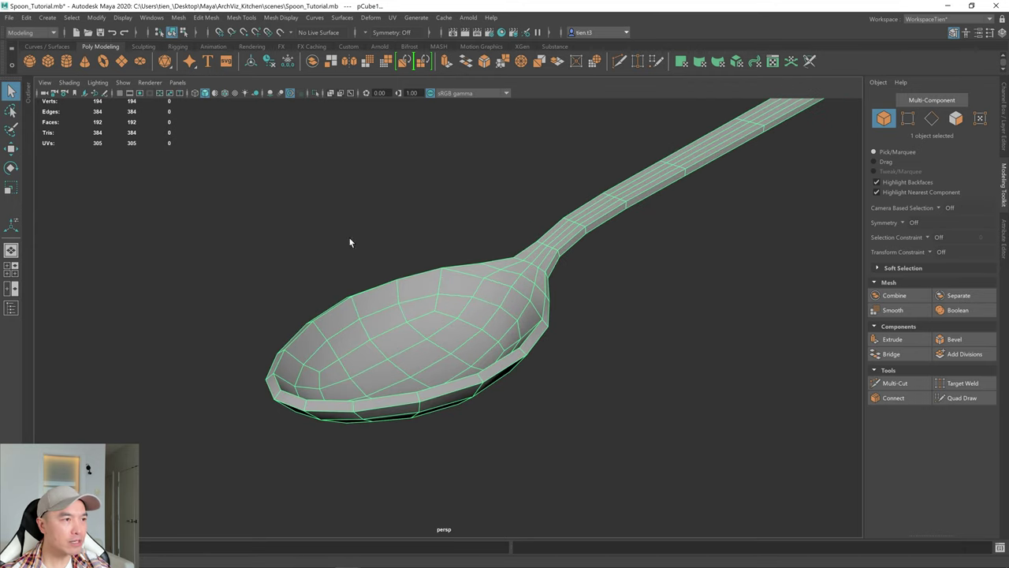
scroll(372, 357, down, 5)
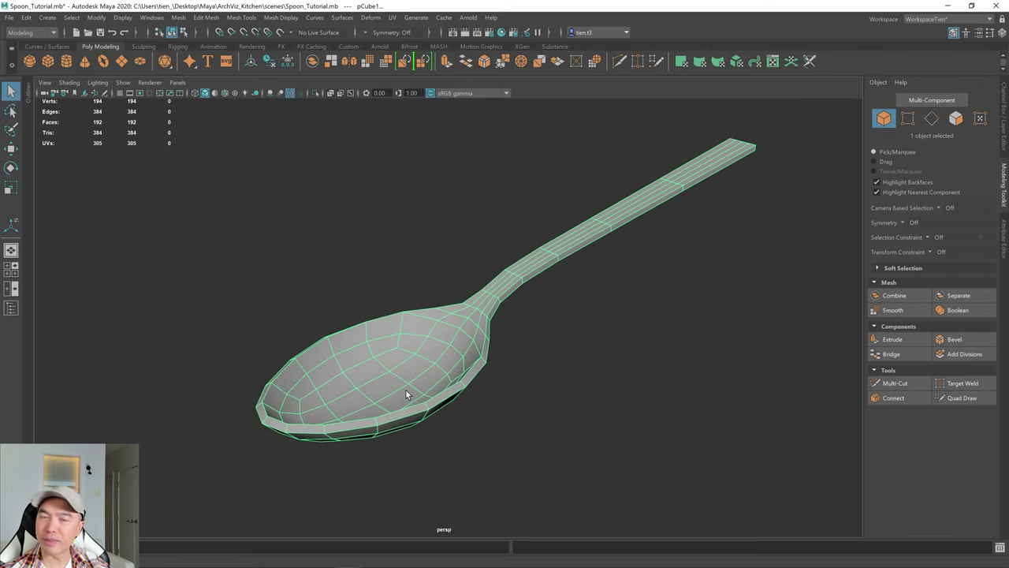
alt+drag(406, 389, 523, 385)
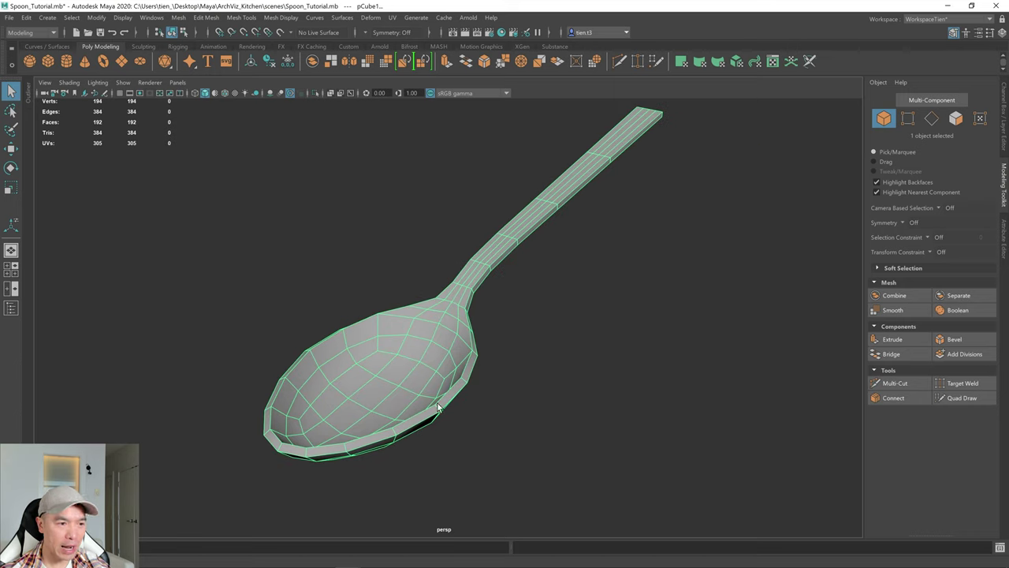
mouse_move(483, 373)
alt+mouse_down()
mouse_move(482, 349)
mouse_move(446, 344)
mouse_move(473, 363)
alt+mouse_up()
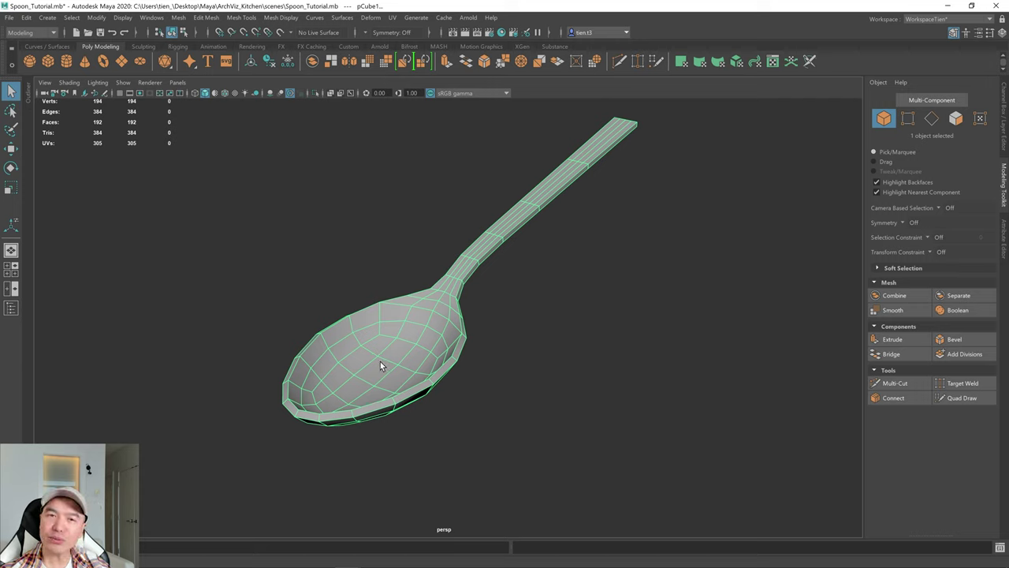
key(3)
scroll(352, 366, up, 3)
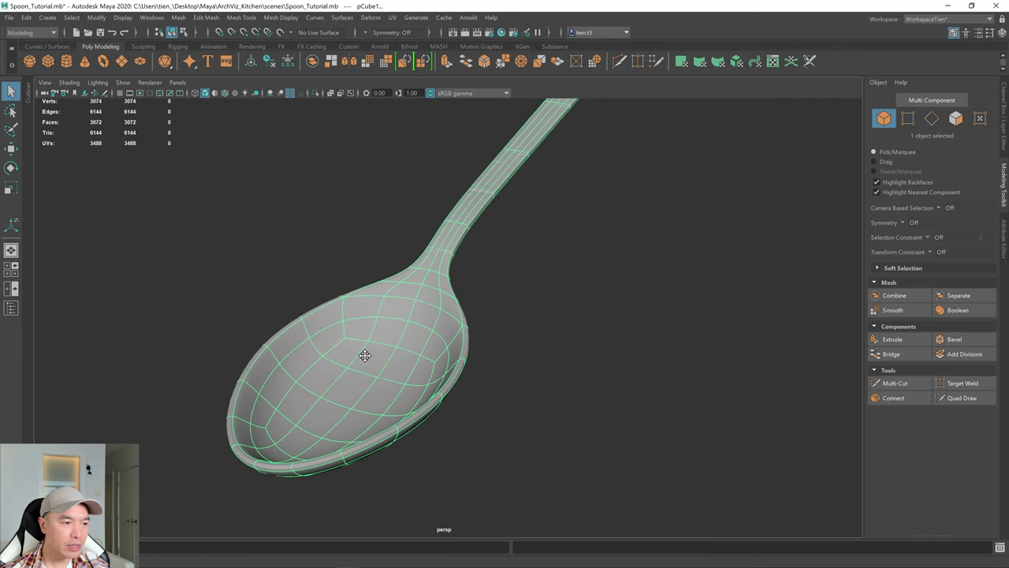
key(1)
alt+drag(370, 358, 398, 324)
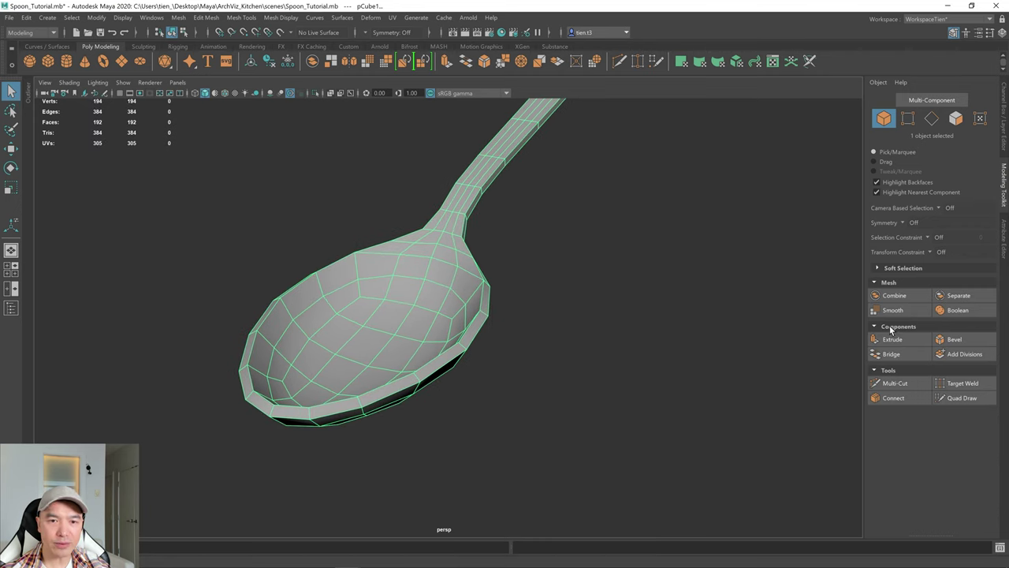
- Insert a centred edge loop along the spoon's rim with Multi-Cut and return to object mode
scroll(443, 365, up, 2)
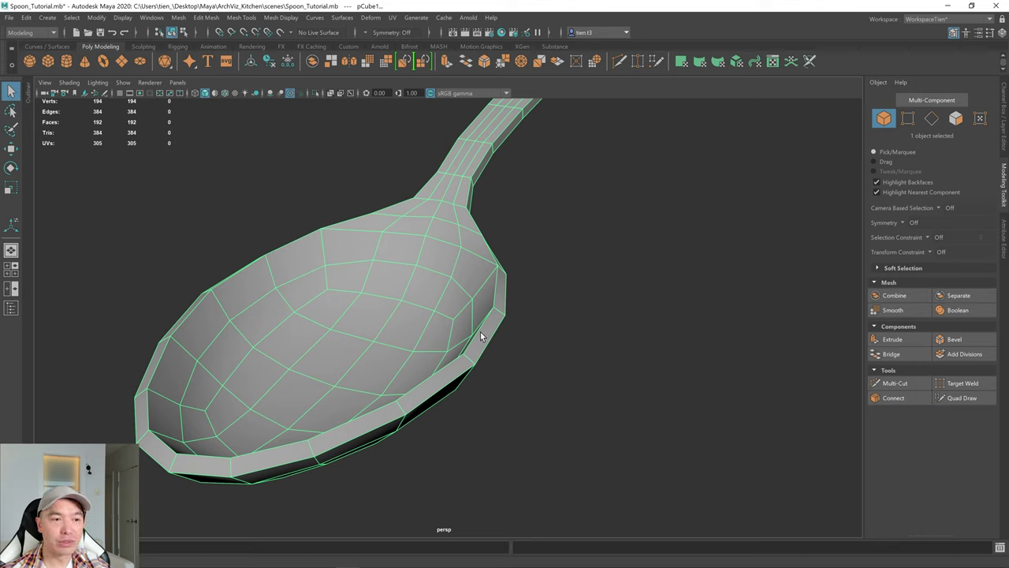
shift+right_drag(458, 280, 444, 349)
ctrl+click(470, 356)
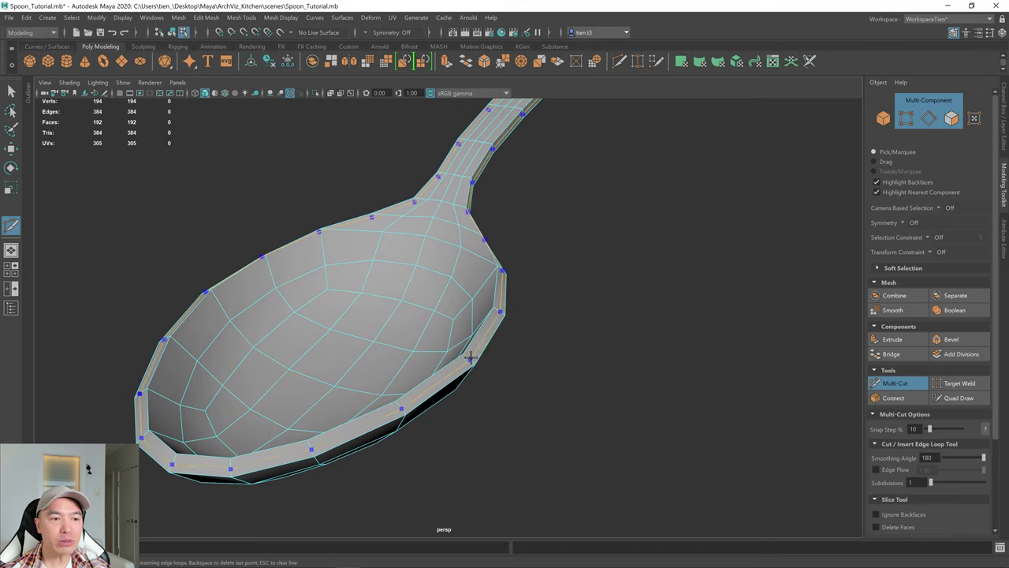
ctrl+middle_click(469, 356)
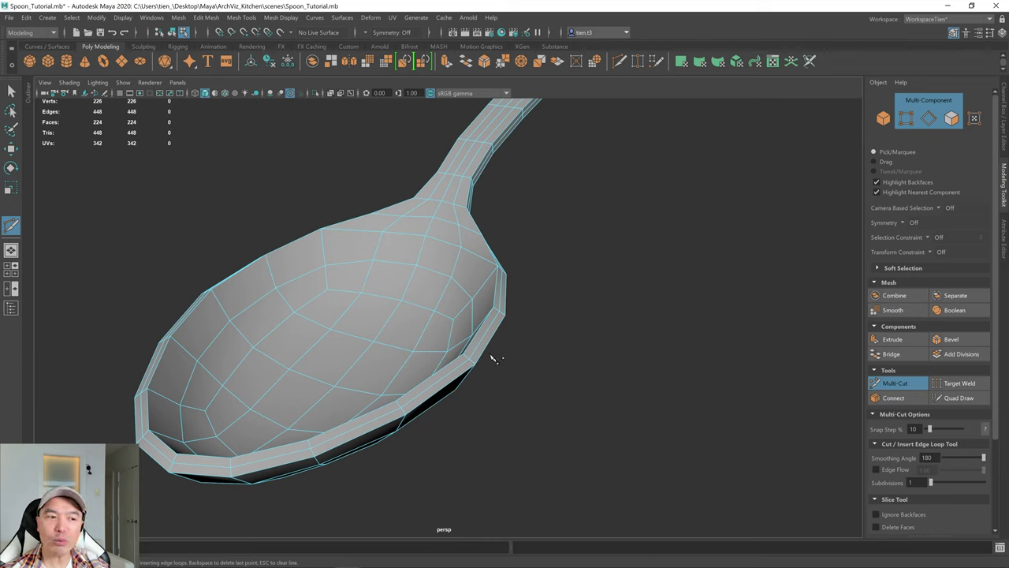
alt+drag(484, 360, 461, 353)
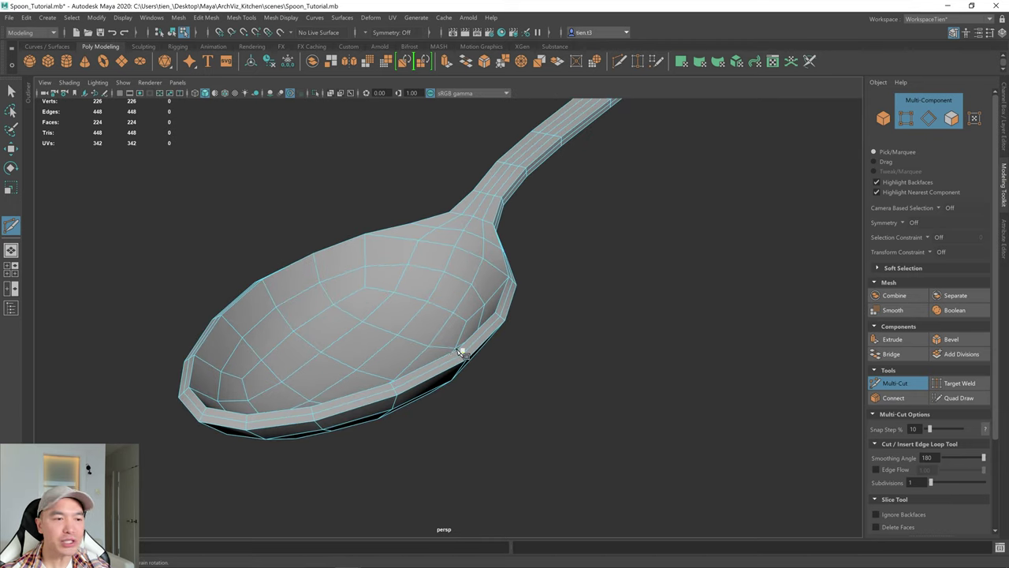
key(q)
right_drag(419, 280, 458, 233)
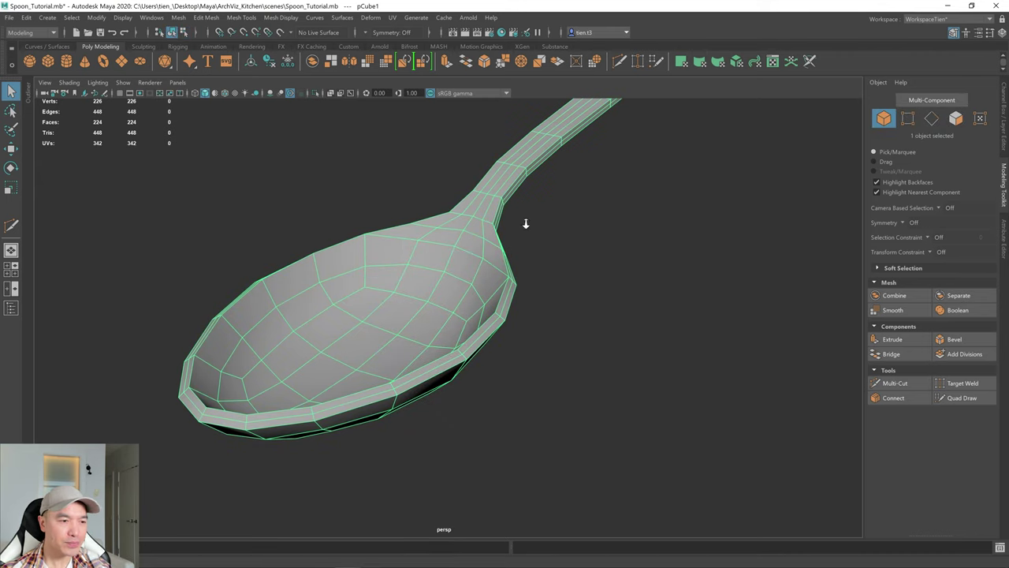
alt+right_drag(525, 223, 509, 243)
alt+drag(470, 256, 433, 312)
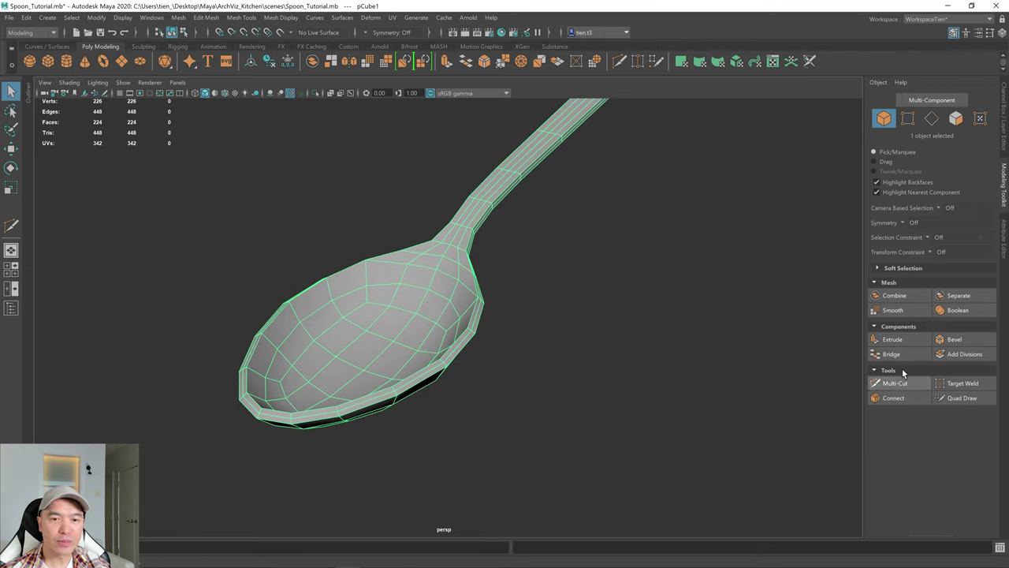
- Try inserting an edge loop across the handle close to its tip with Multi-Cut, and undo it
shift+right_click(609, 204)
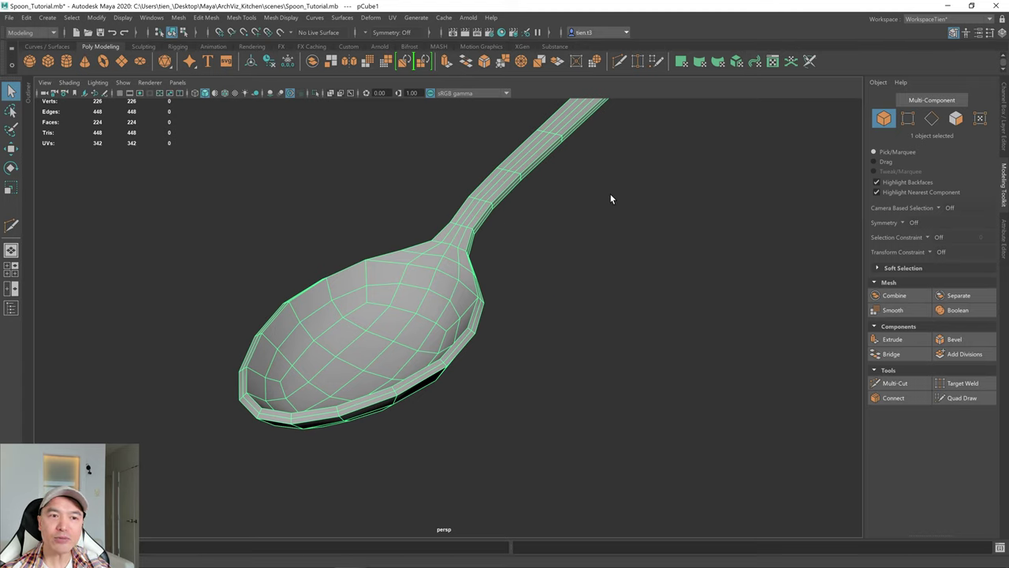
alt+drag(610, 198, 448, 331)
alt+middle_drag(676, 280, 478, 339)
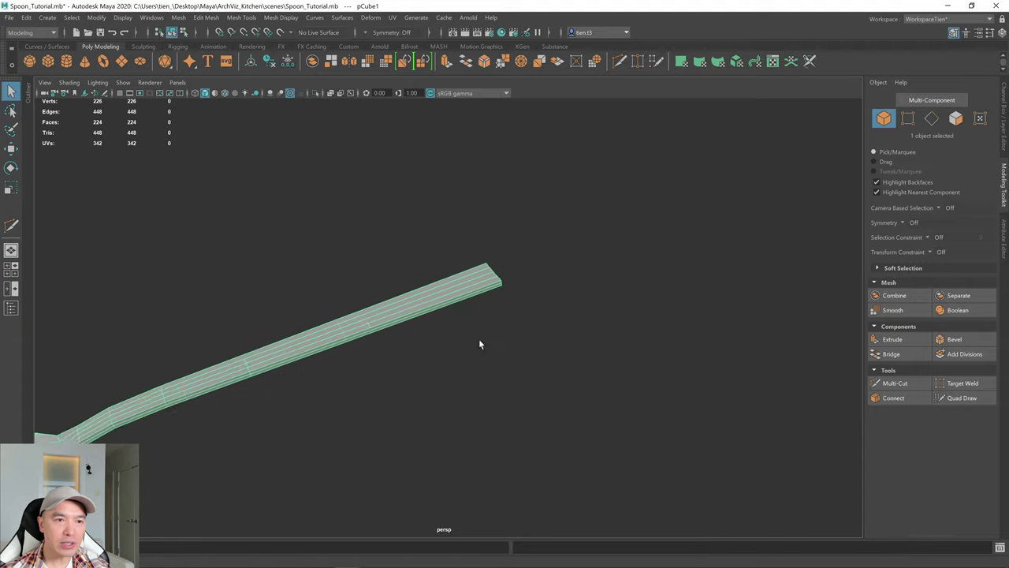
alt+middle_drag(551, 322, 469, 344)
scroll(465, 332, up, 6)
scroll(414, 313, up, 4)
alt+middle_drag(414, 313, 563, 324)
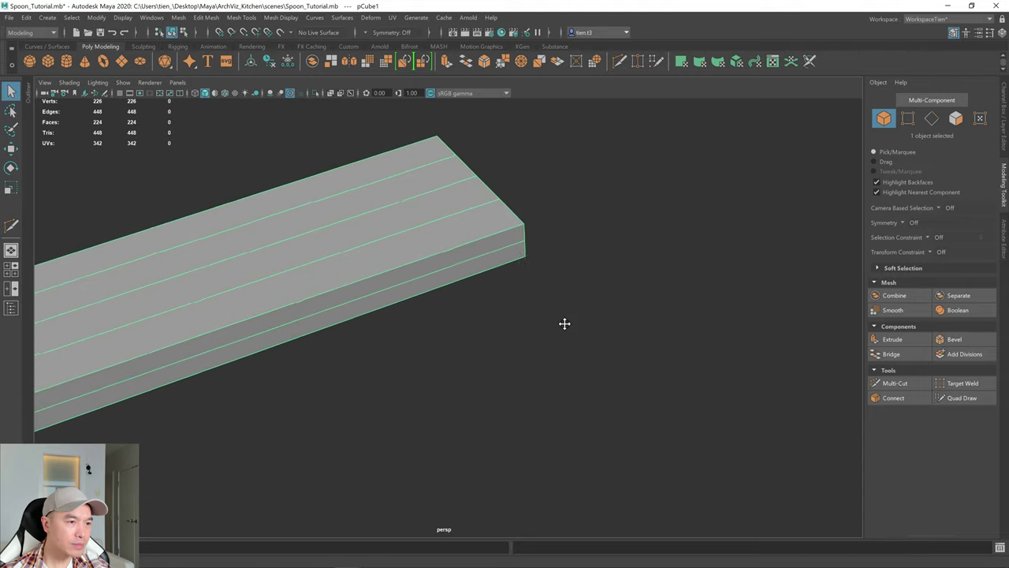
scroll(517, 324, down, 3)
alt+drag(518, 325, 634, 247)
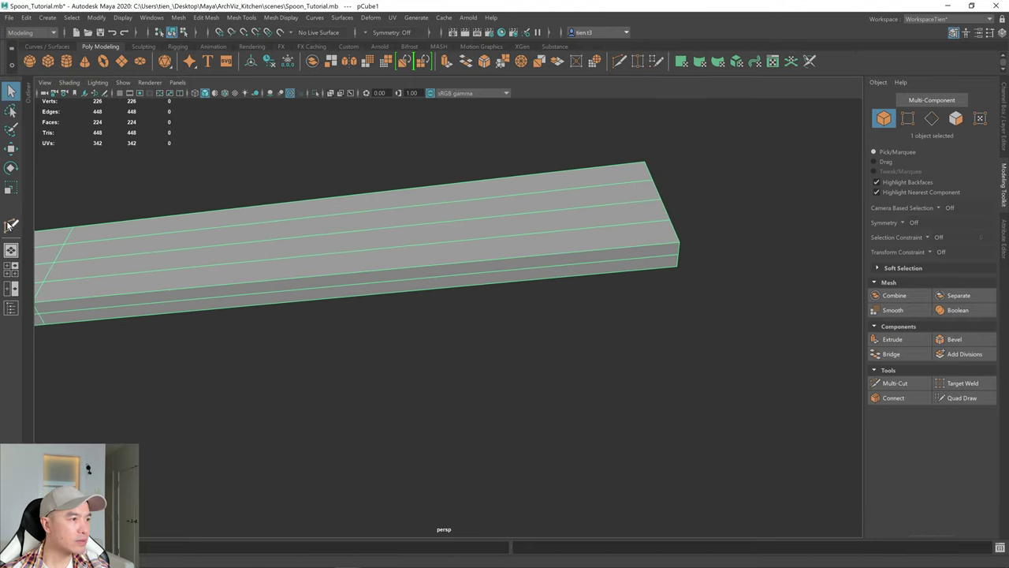
click(11, 226)
ctrl+click(653, 245)
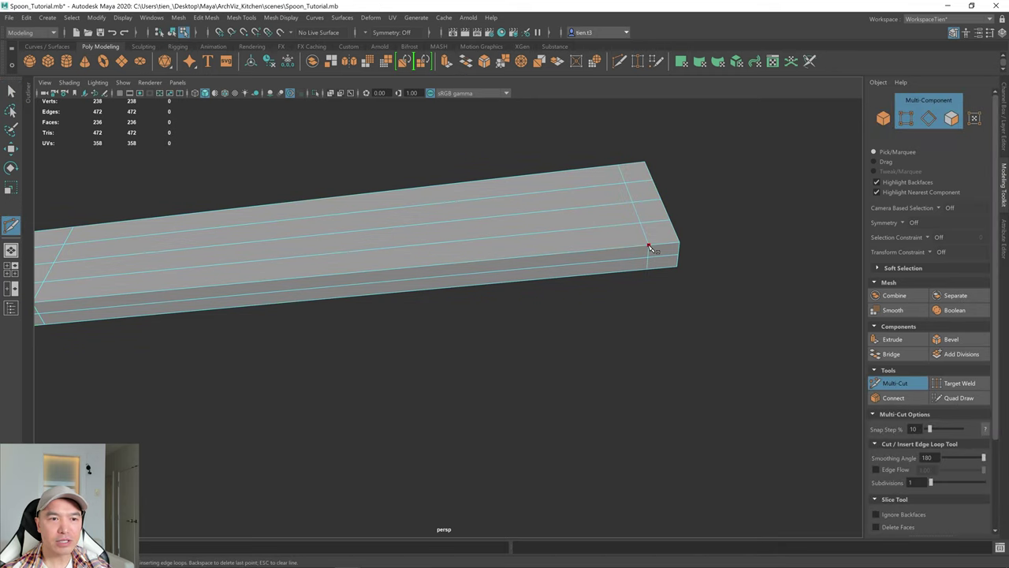
scroll(640, 277, down, 3)
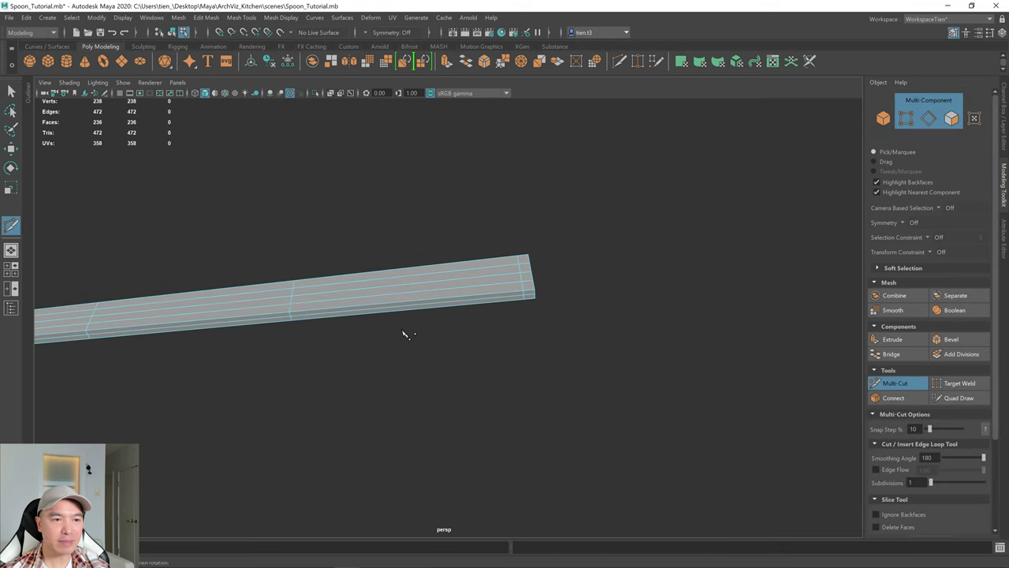
key(ctrl+z)
key(ctrl+z)
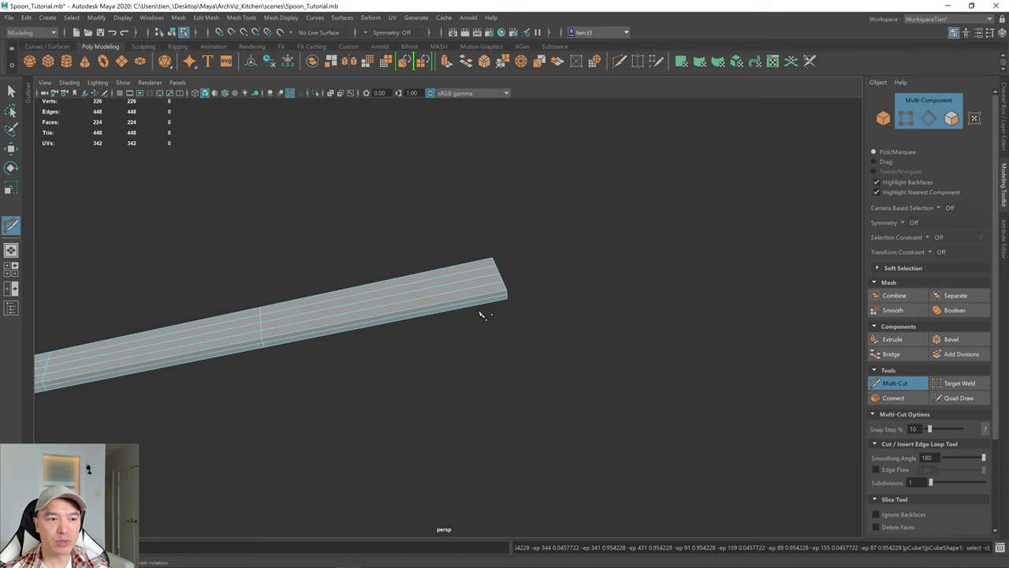
- Check the handle's tip in smooth preview without the supporting edge loop
key(3)
alt+drag(499, 306, 476, 306)
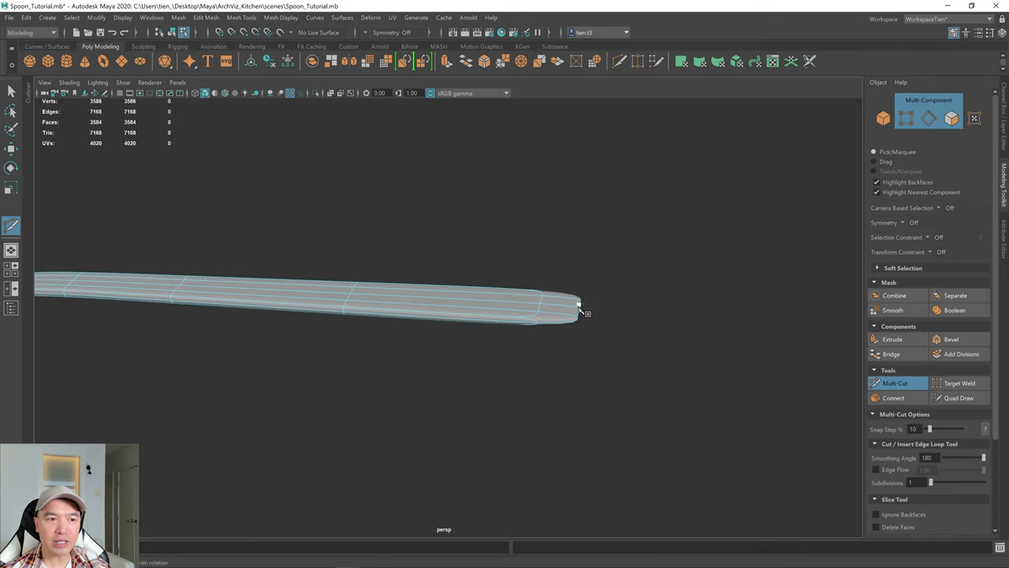
alt+drag(574, 314, 568, 329)
key(1)
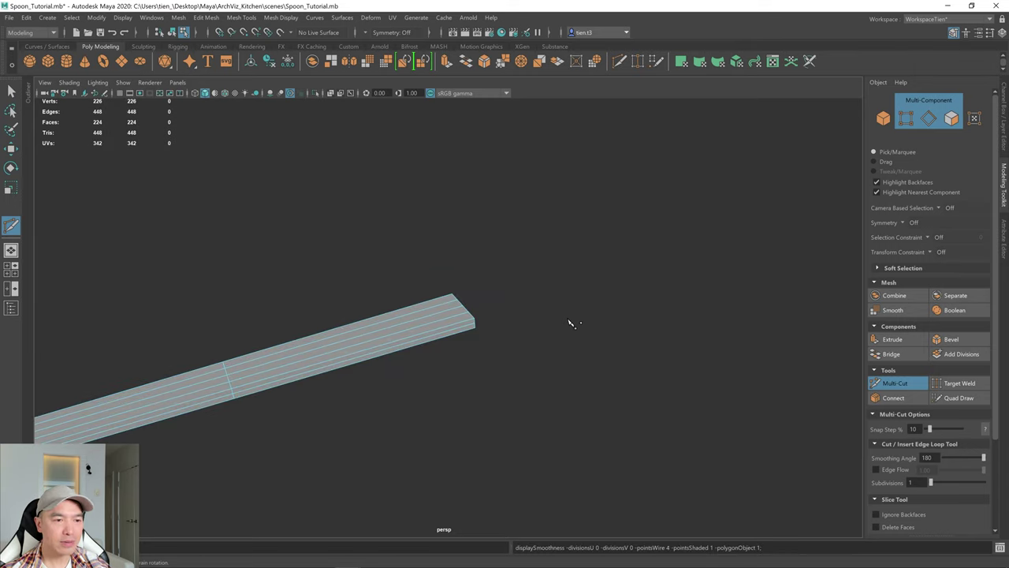
- Insert an edge loop across the handle just before its tip and check it in smooth preview
ctrl+click(460, 316)
key(3)
key(1)
- Leave Multi-Cut and select the whole spoon in object mode
alt+right_drag(490, 347, 295, 421)
alt+middle_drag(295, 421, 600, 231)
alt+drag(453, 298, 471, 293)
alt+middle_drag(428, 315, 527, 275)
mouse_move(527, 275)
alt+mouse_down()
mouse_move(515, 290)
mouse_move(525, 286)
alt+mouse_up()
alt+middle_drag(525, 286, 459, 290)
scroll(451, 293, down, 5)
key(q)
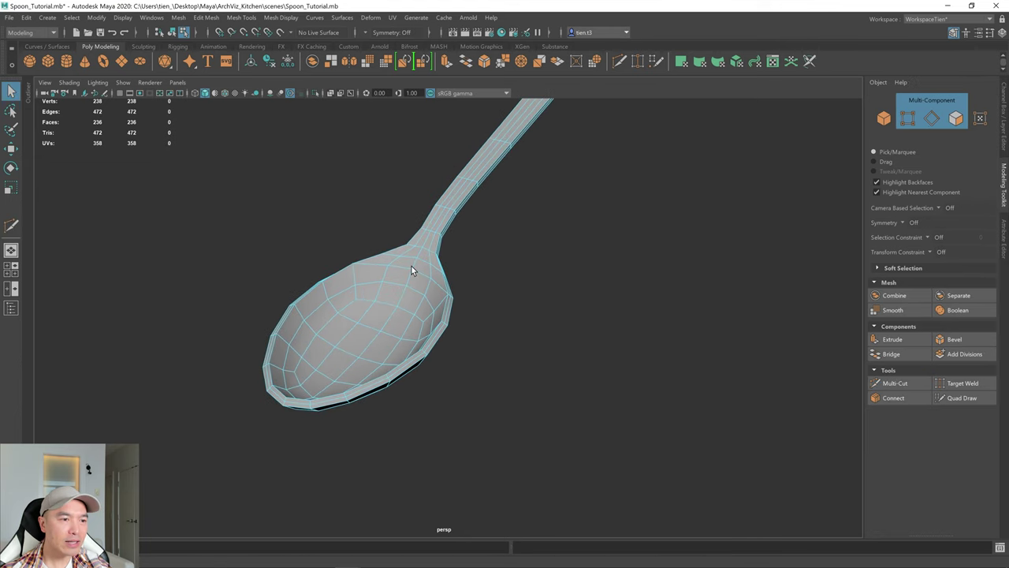
right_drag(412, 265, 497, 222)
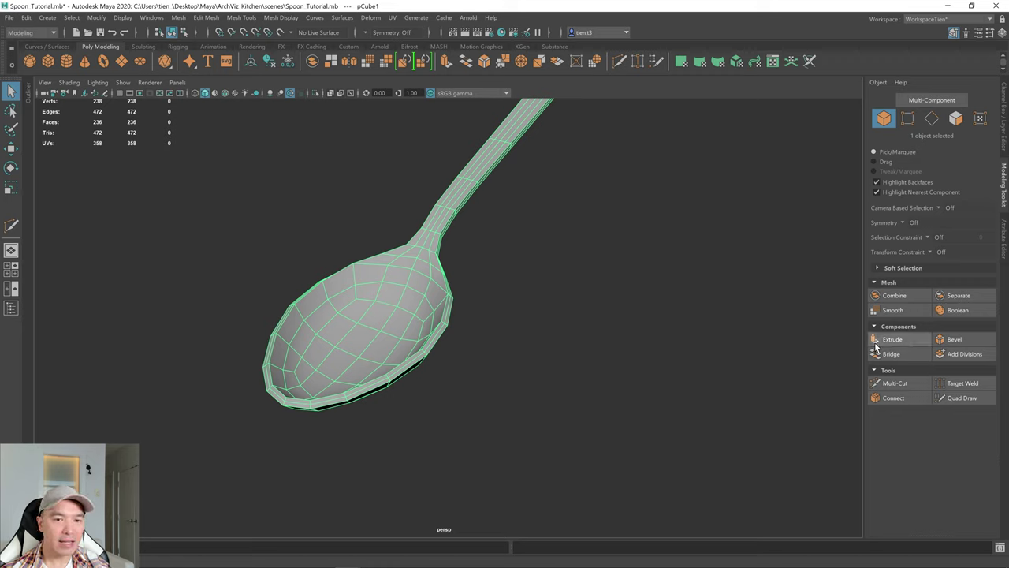
- Apply Smooth with 1 division to the thickened spoon and inspect its bowl and handle
click(907, 310)
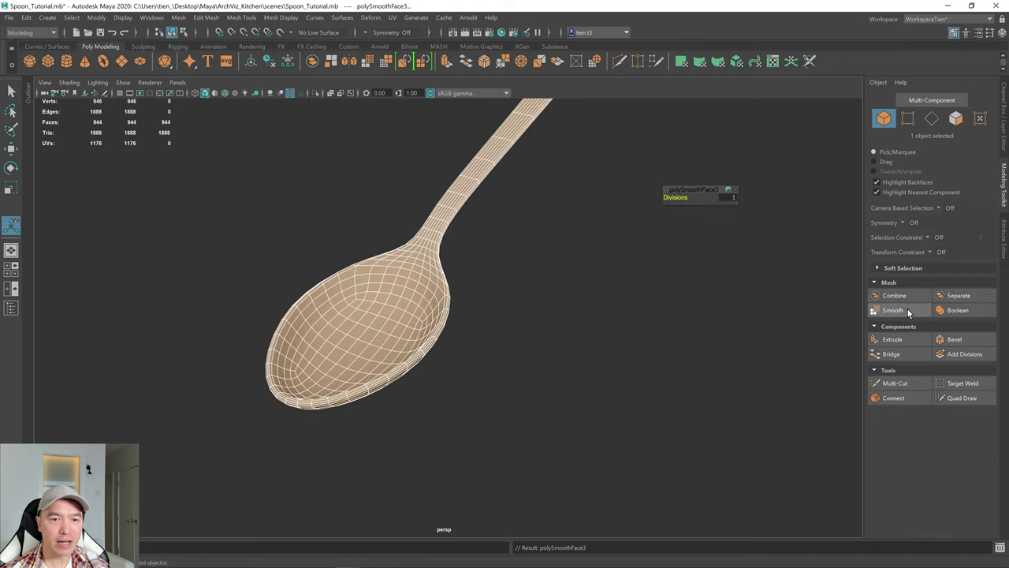
scroll(544, 313, up, 3)
scroll(525, 320, down, 2)
alt+middle_drag(527, 316, 582, 301)
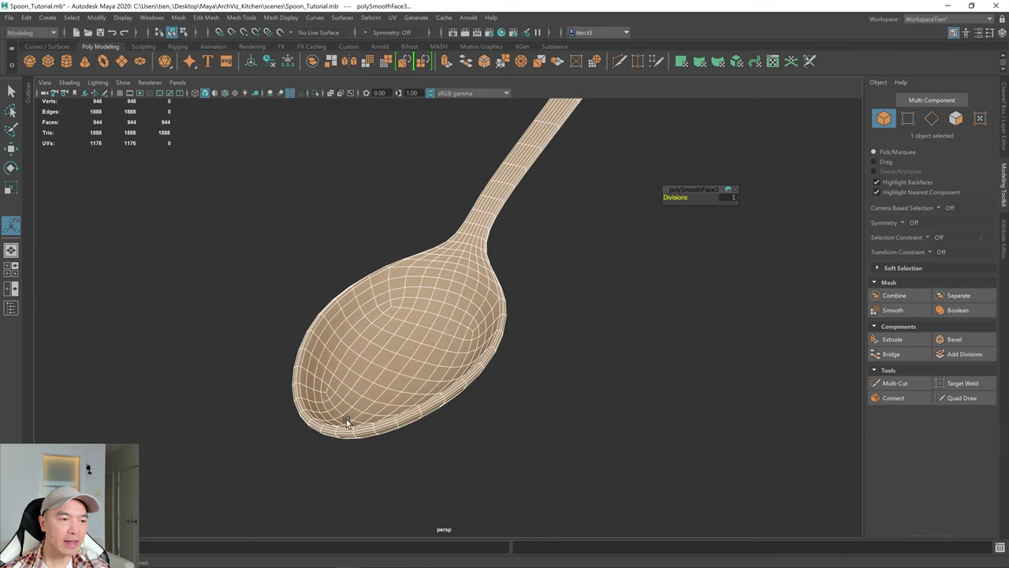
alt+drag(516, 247, 414, 306)
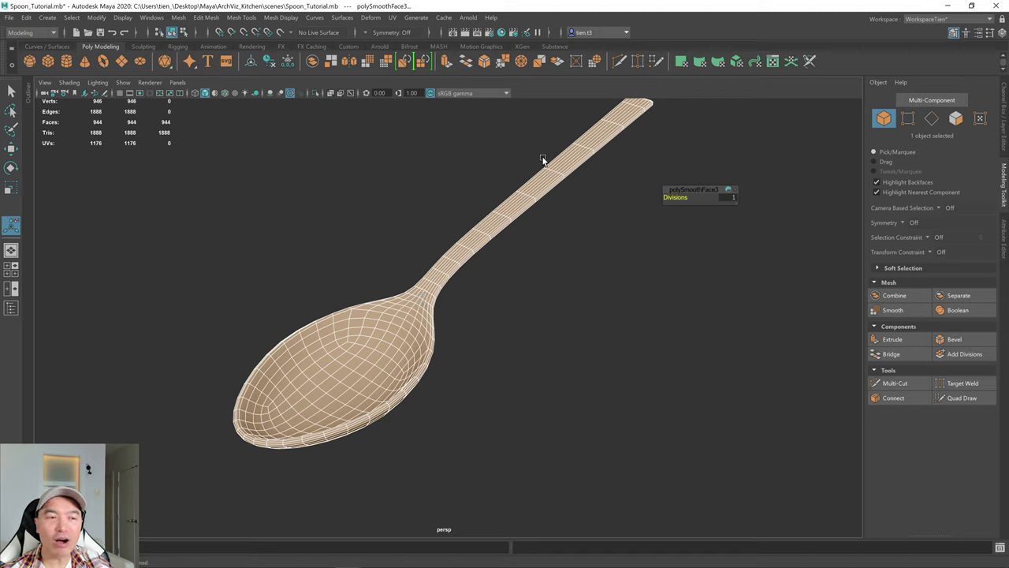
- Clear the selection and examine the smoothed spoon's bowl and handle without the wireframe
scroll(521, 250, up, 2)
alt+drag(520, 250, 442, 281)
scroll(417, 272, down, 3)
scroll(477, 289, up, 3)
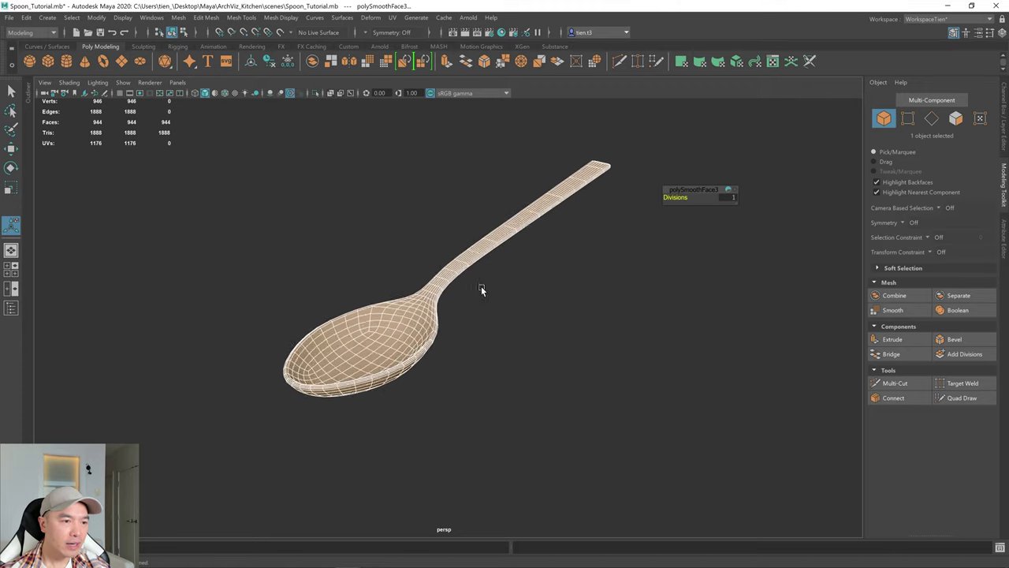
alt+middle_drag(484, 293, 529, 294)
alt+drag(475, 293, 497, 293)
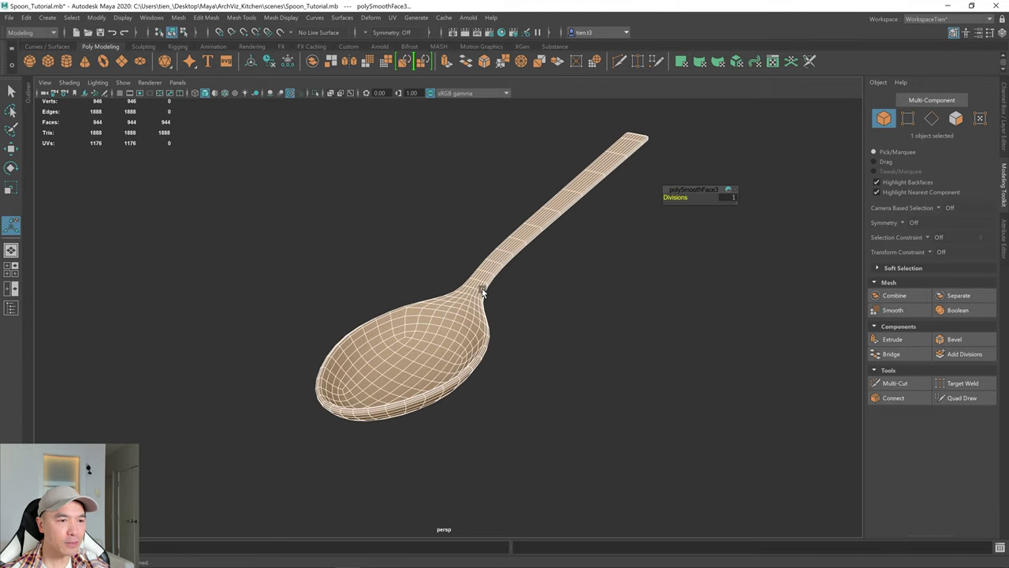
key(q)
right_drag(476, 277, 539, 246)
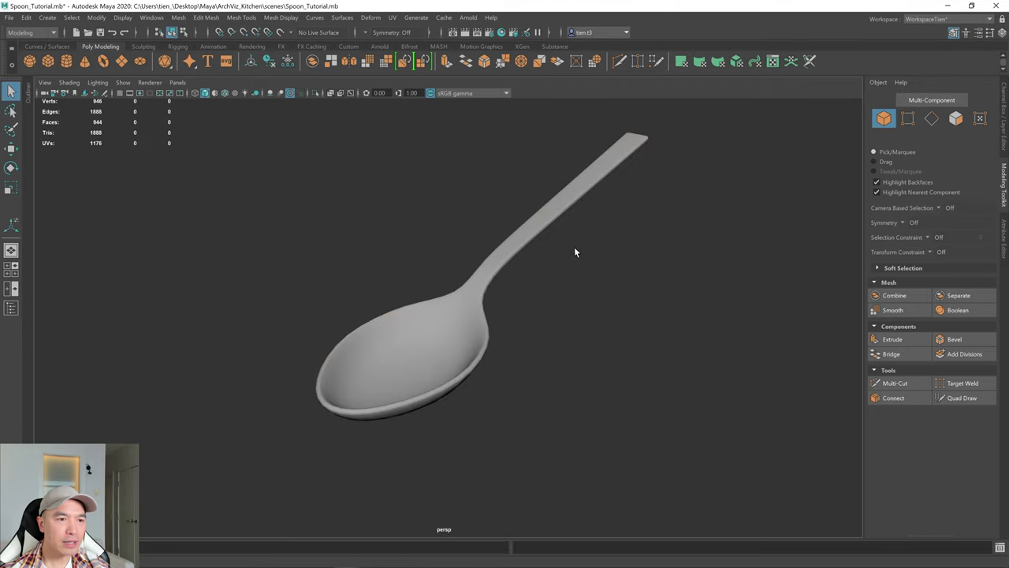
scroll(539, 291, up, 3)
scroll(539, 295, down, 3)
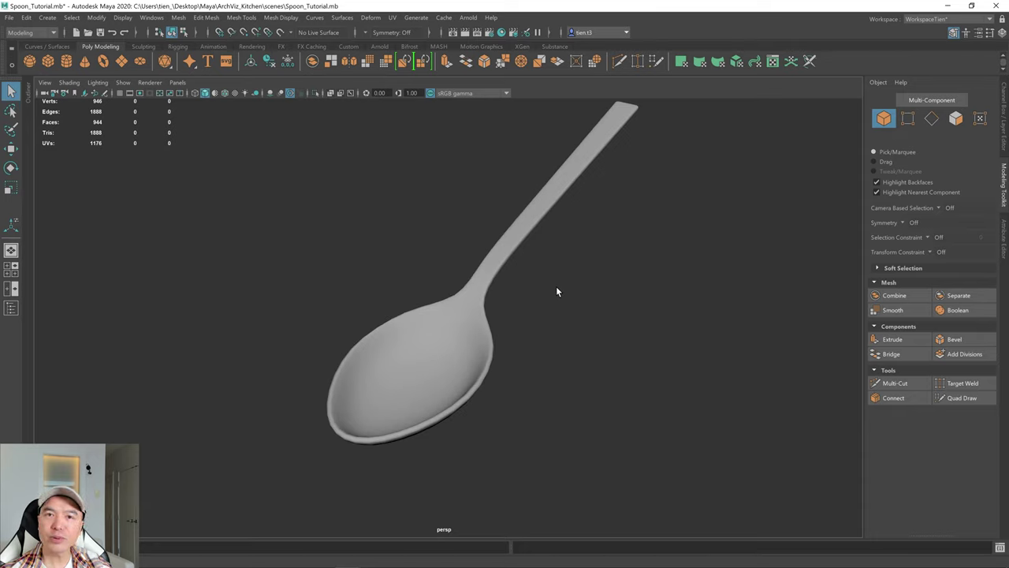
alt+right_drag(556, 282, 521, 225)
alt+drag(466, 294, 513, 293)
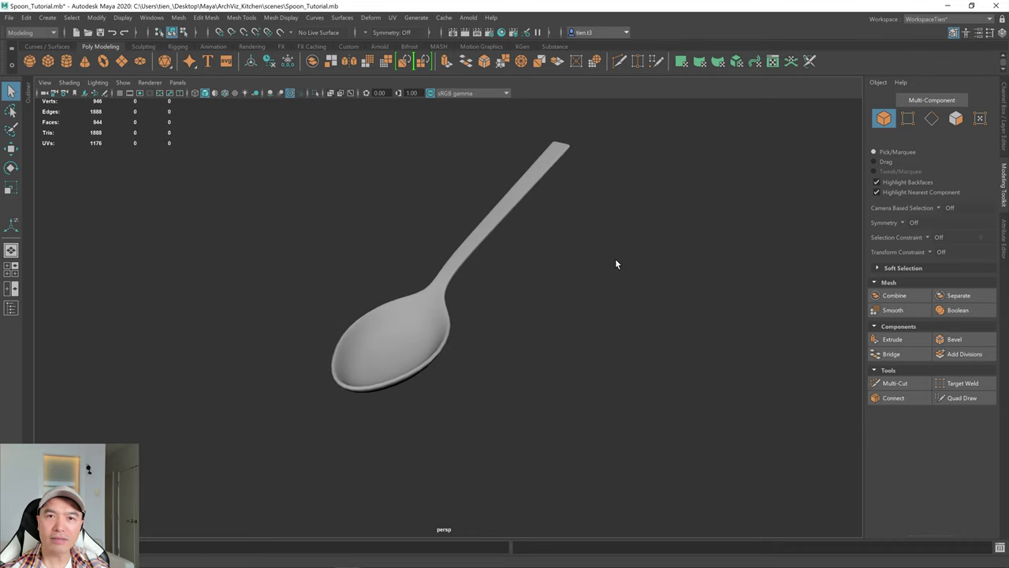
- Assign a new Blinn material to the spoon and delete the spoon's construction history
click(447, 327)
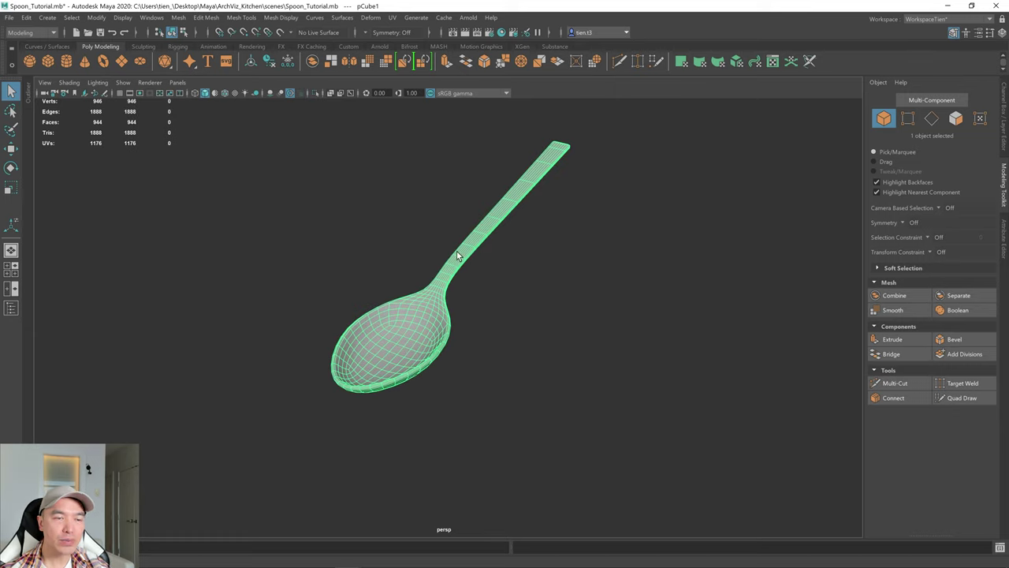
right_drag(546, 256, 552, 517)
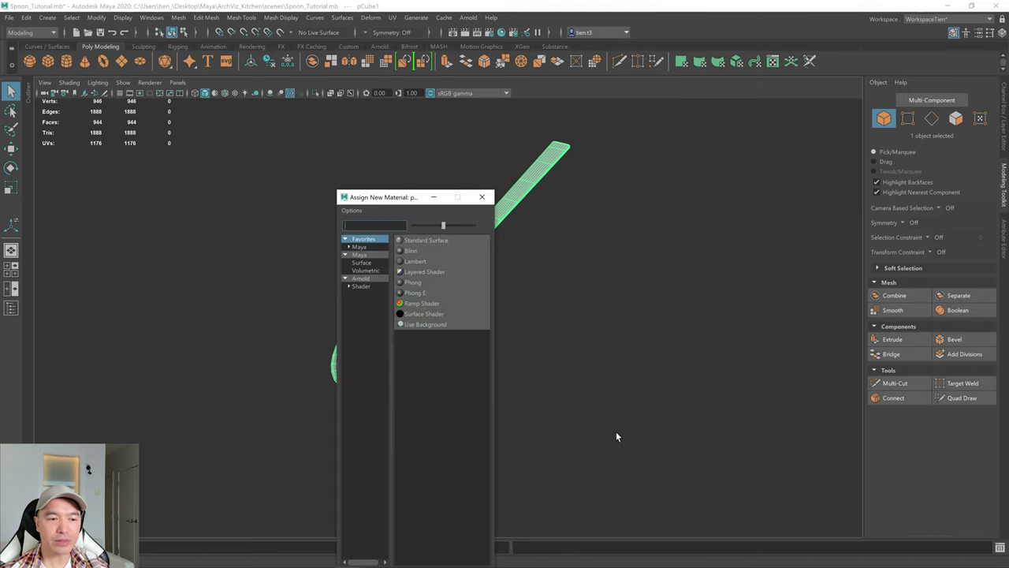
click(416, 254)
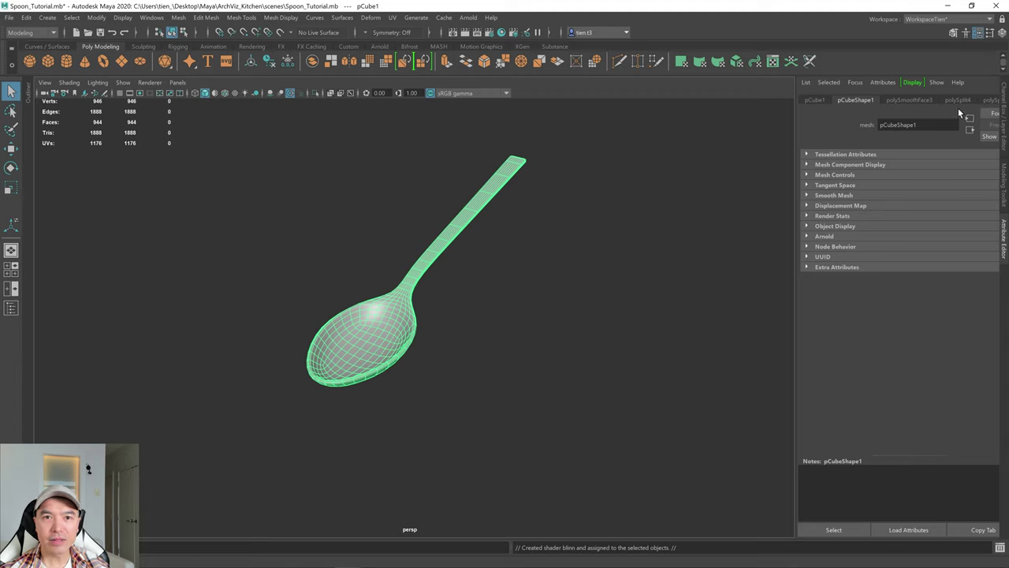
right_drag(377, 330, 427, 255)
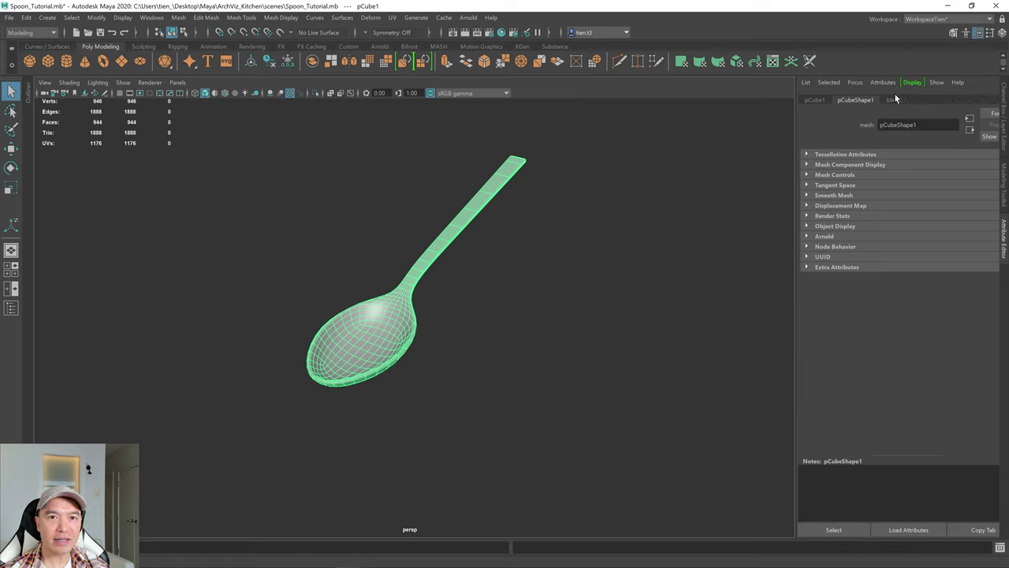
- Darken the Blinn material's color to medium grey and set Eccentricity to 0.264 and Specular Roll Off to 0.938
click(893, 100)
scroll(430, 263, up, 4)
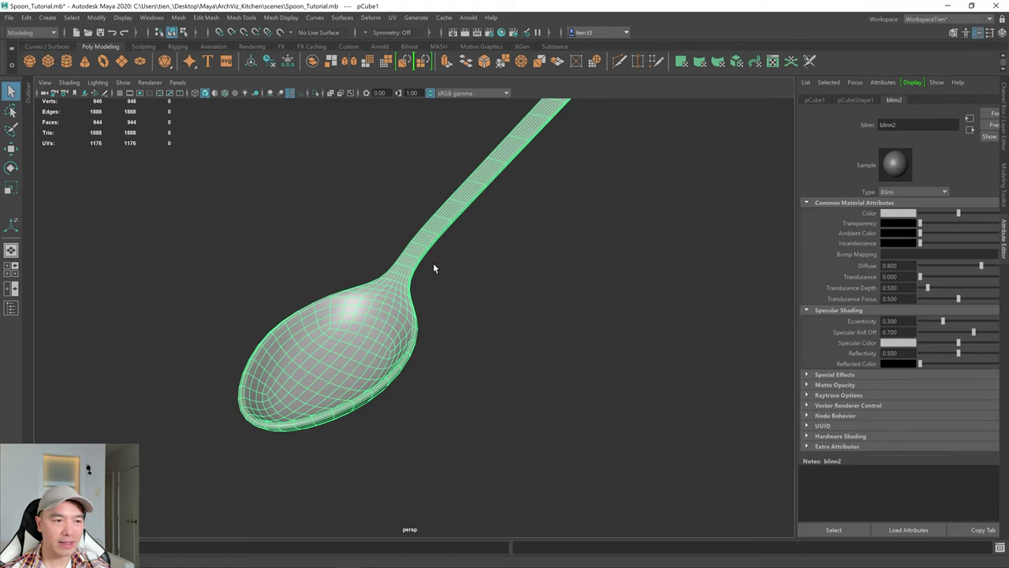
scroll(463, 286, down, 3)
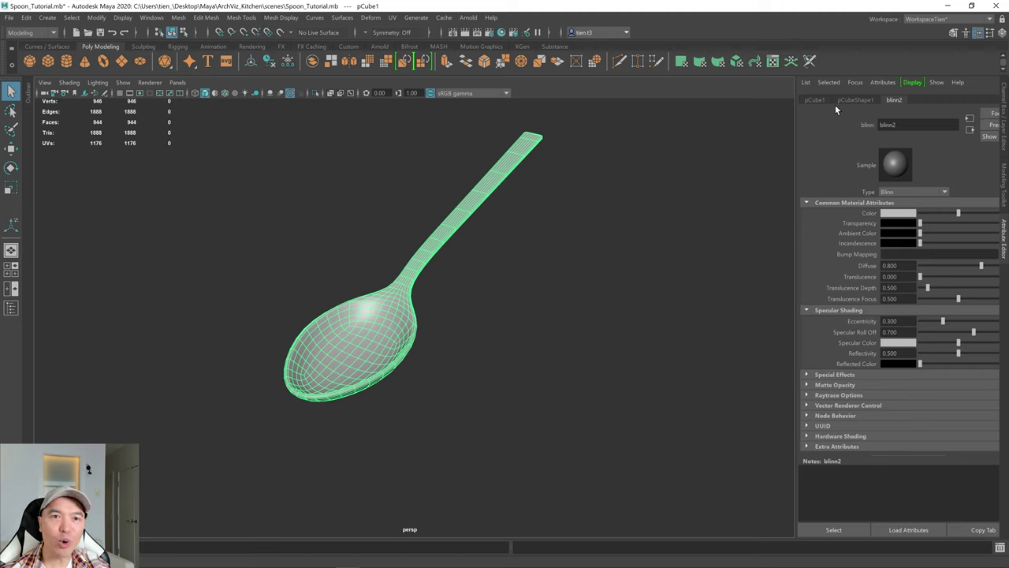
scroll(561, 249, up, 3)
alt+drag(547, 257, 520, 278)
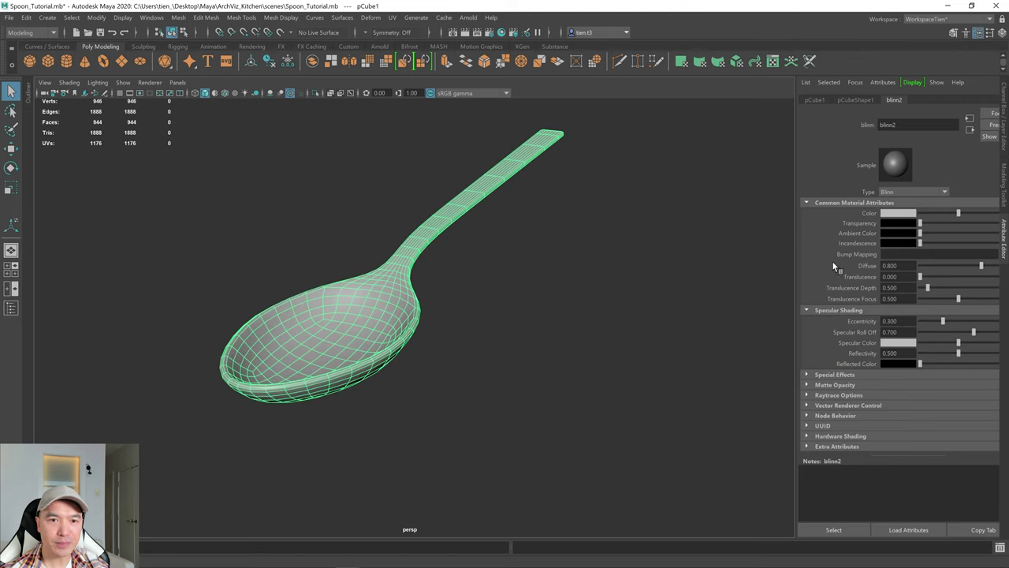
click(891, 213)
drag(936, 215, 933, 221)
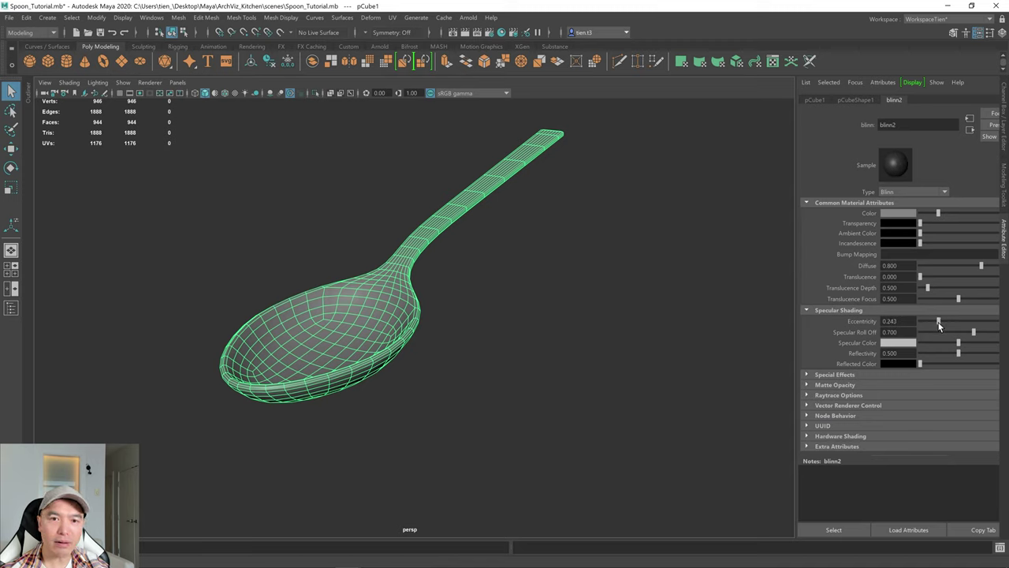
drag(938, 325, 941, 324)
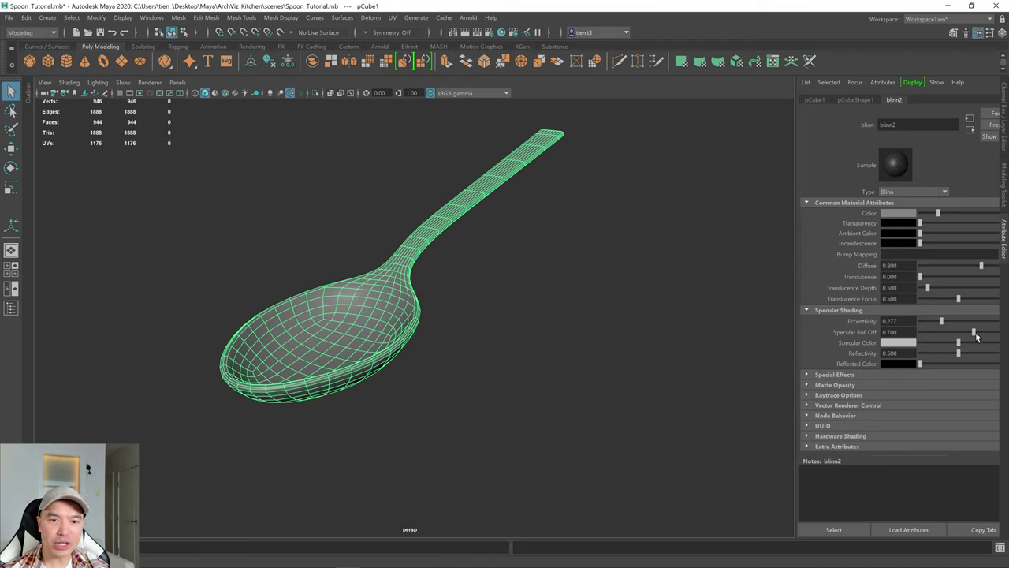
drag(986, 332, 937, 322)
- Deselect the spoon and examine the Blinn highlights across its bowl and rim
scroll(453, 257, up, 3)
click(453, 257)
alt+drag(453, 257, 466, 275)
scroll(491, 295, down, 5)
scroll(454, 284, up, 6)
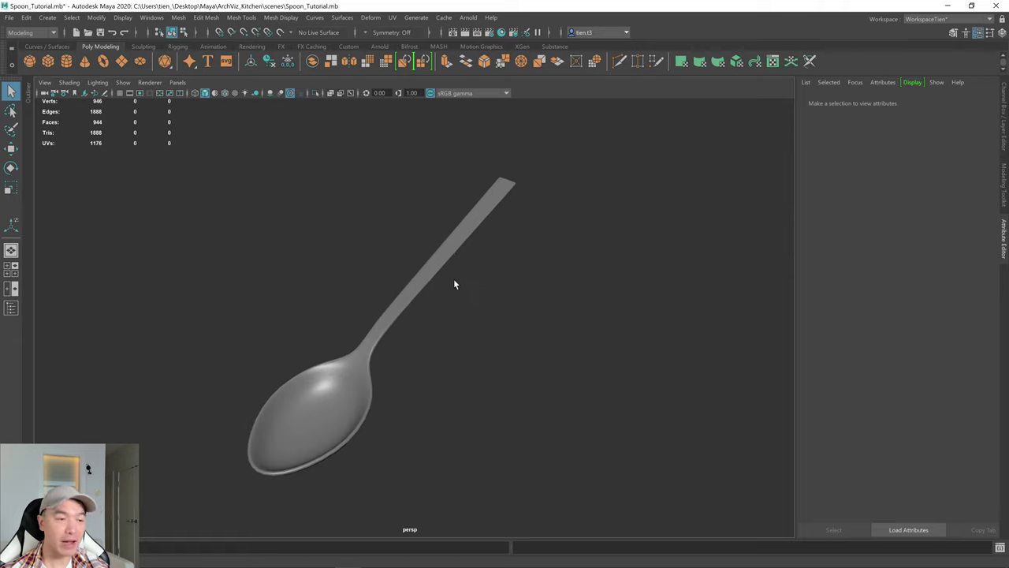
scroll(462, 293, up, 4)
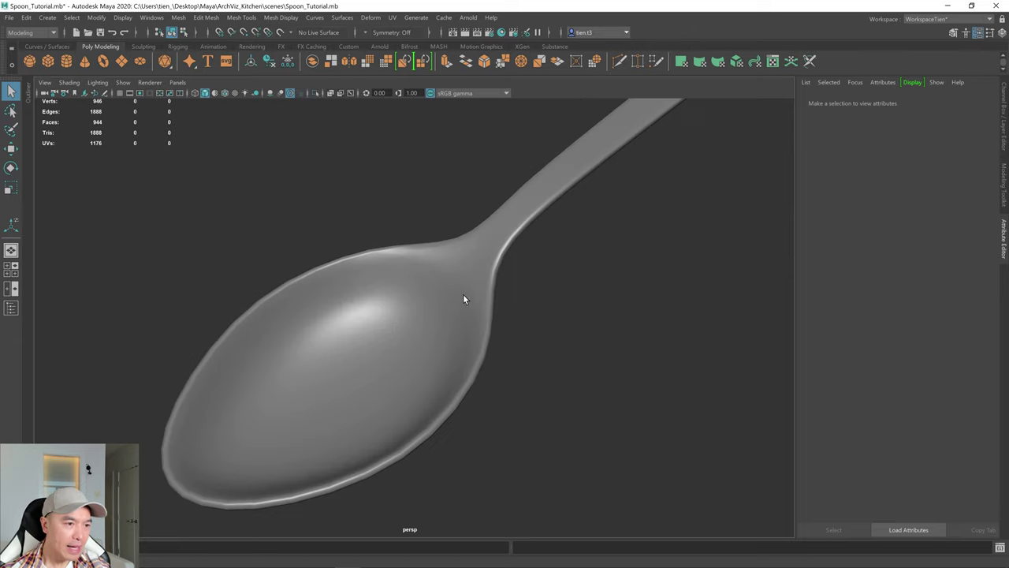
scroll(471, 296, down, 3)
alt+drag(489, 297, 505, 279)
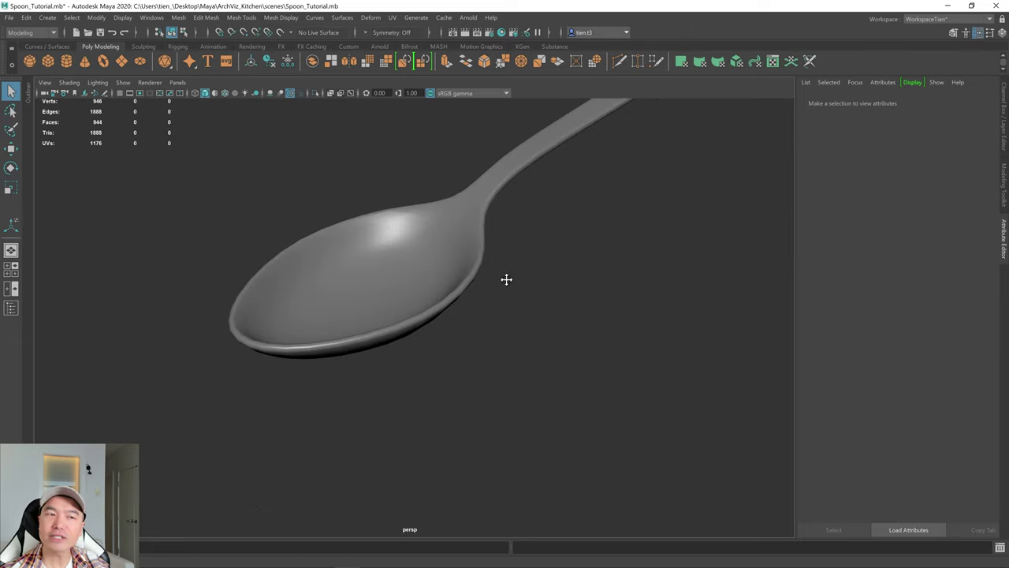
alt+middle_drag(505, 279, 508, 318)
- Compare the bowl's wireframe with its plain shading and check the highlight near the neck
click(416, 292)
alt+right_drag(415, 292, 593, 307)
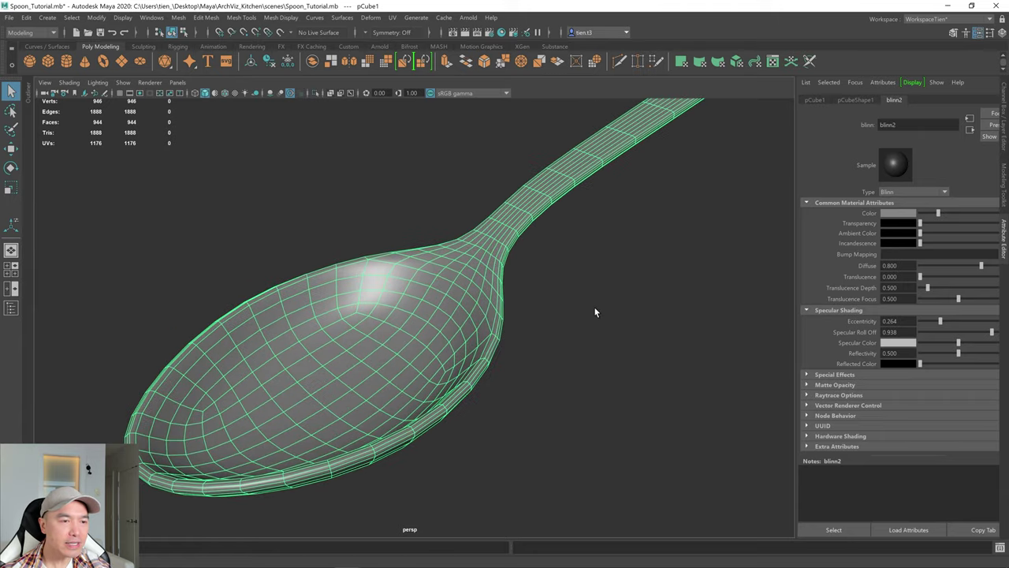
click(528, 332)
alt+drag(528, 333, 439, 336)
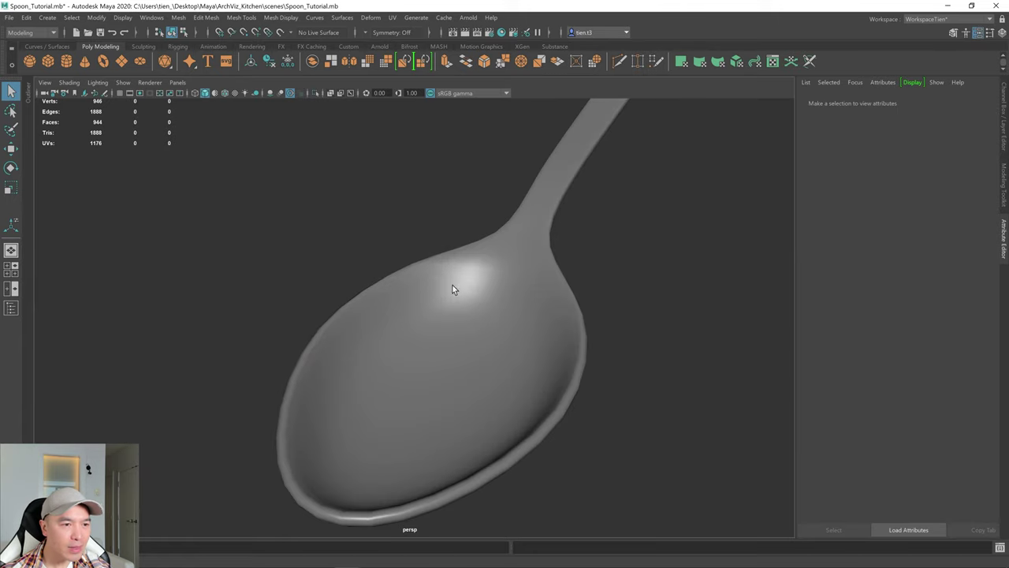
scroll(447, 297, up, 2)
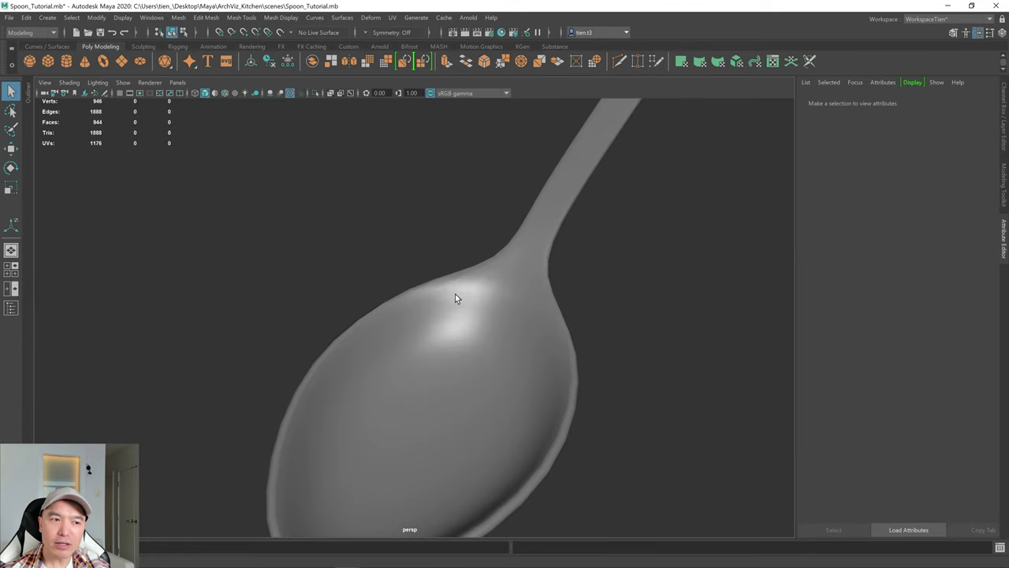
alt+drag(497, 296, 494, 291)
alt+middle_drag(494, 291, 489, 323)
alt+right_drag(489, 323, 480, 311)
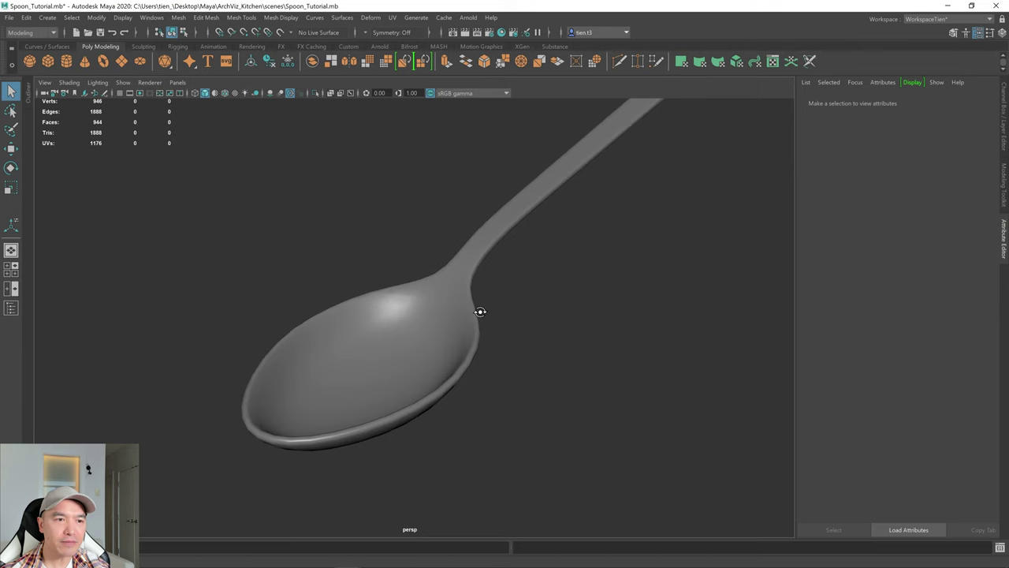
alt+drag(481, 311, 479, 315)
scroll(480, 310, up, 2)
- Show the spoon in smooth preview and examine its rim and highlights with nothing selected
click(480, 310)
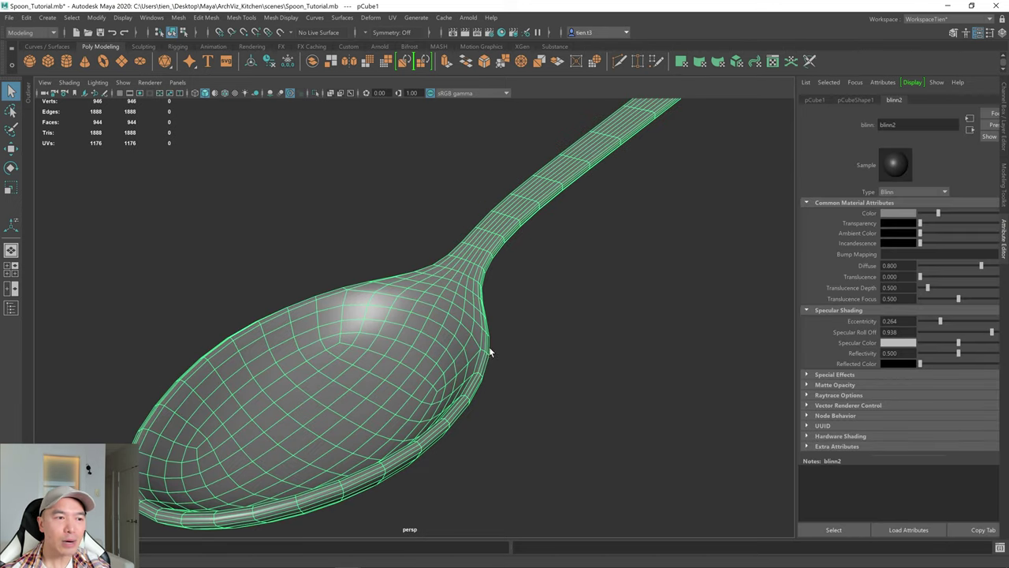
key(3)
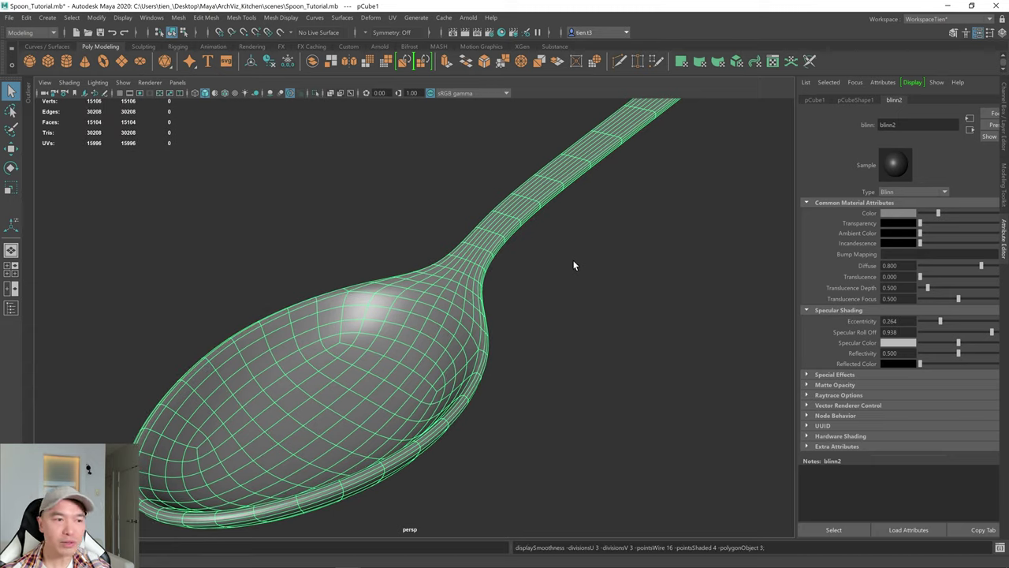
click(562, 292)
mouse_move(563, 293)
alt+mouse_down()
mouse_move(570, 302)
mouse_move(577, 278)
alt+mouse_up()
scroll(571, 271, down, 3)
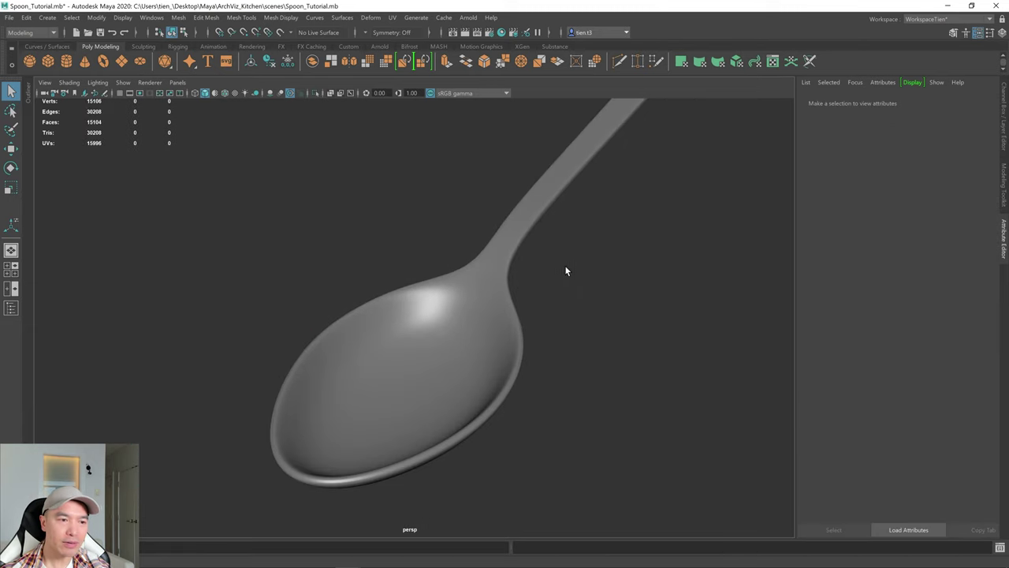
scroll(536, 279, up, 2)
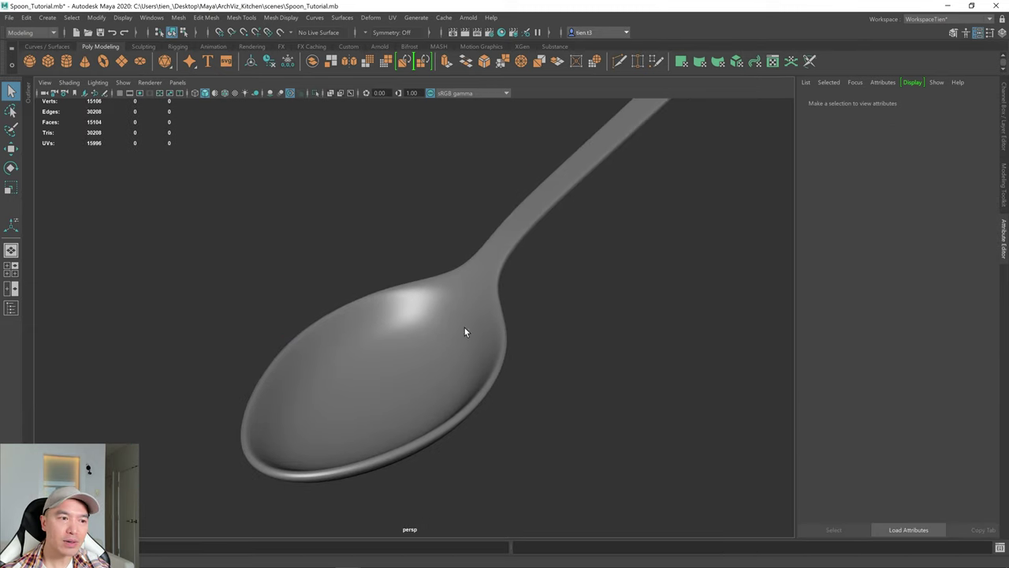
- Return the spoon to its unsmoothed display and inspect the edge loops and faceting along the bowl's rim
click(426, 349)
key(1)
alt+drag(449, 335, 566, 242)
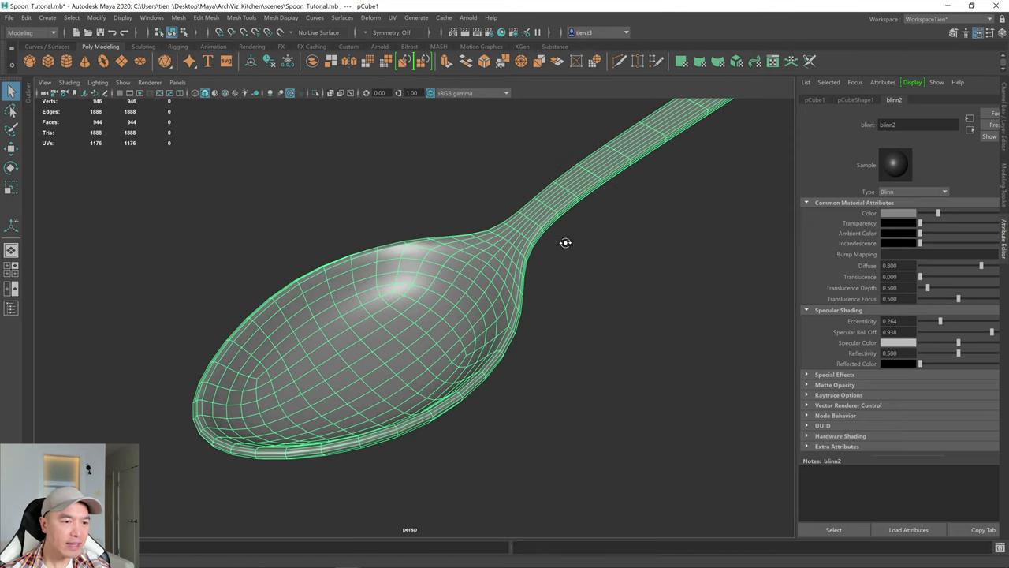
scroll(513, 250, up, 5)
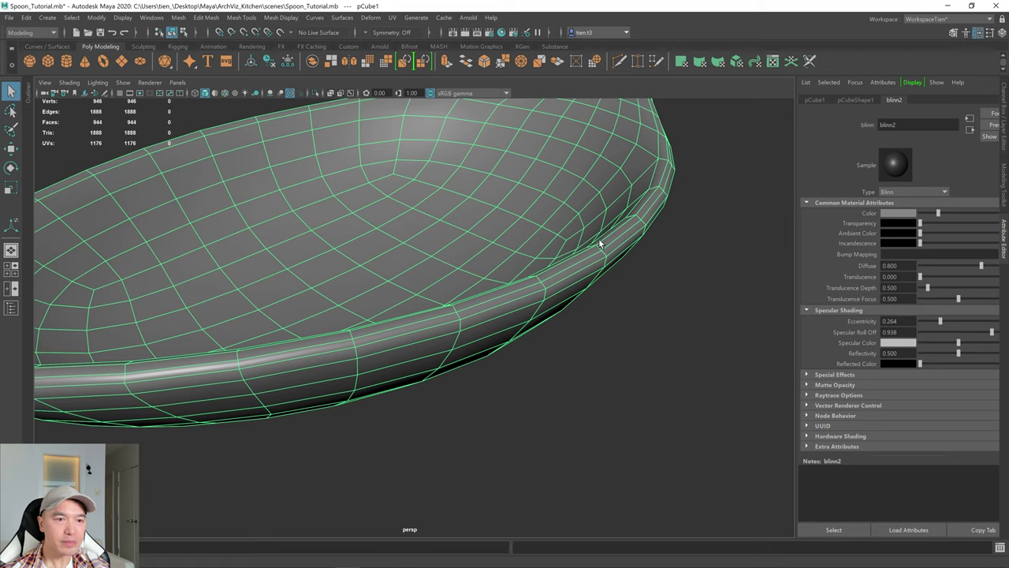
alt+drag(590, 284, 583, 241)
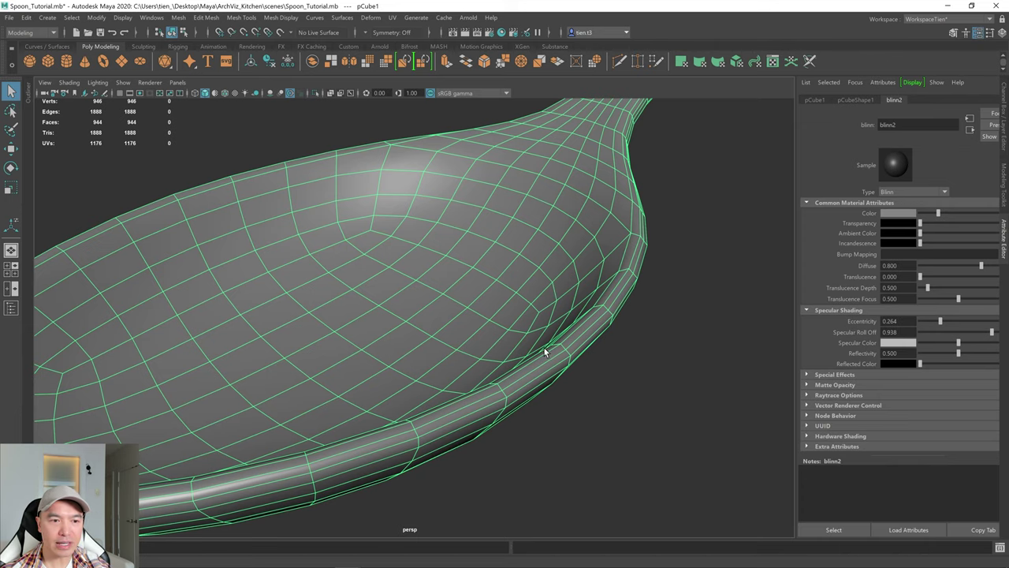
scroll(537, 363, down, 4)
alt+drag(537, 364, 590, 347)
click(594, 342)
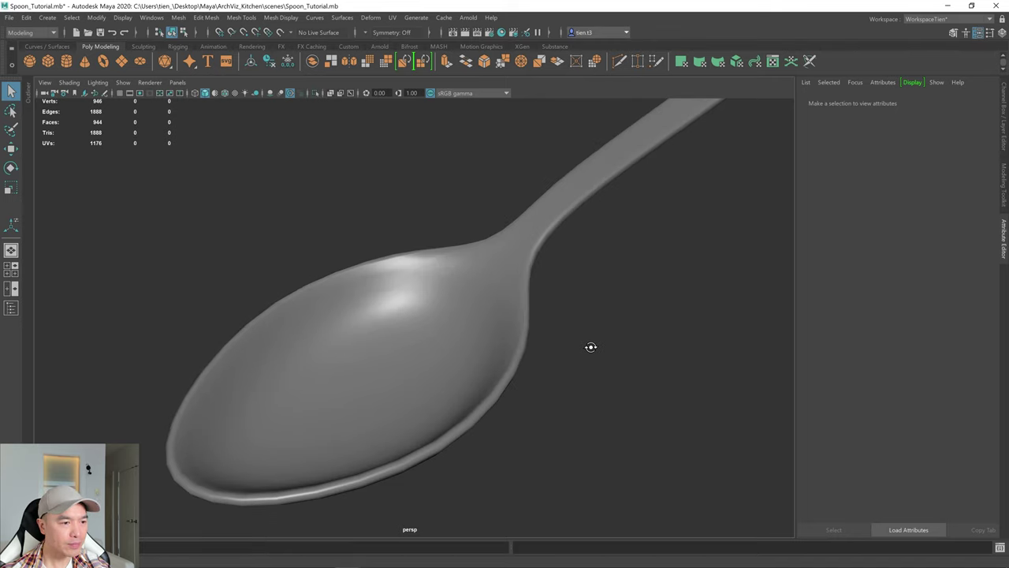
- Select the spoon and examine the edge flow where the bowl narrows into the handle
alt+drag(579, 288, 482, 360)
click(307, 286)
scroll(426, 365, down, 4)
alt+middle_drag(482, 361, 385, 404)
alt+drag(384, 405, 407, 330)
scroll(406, 328, up, 4)
alt+middle_drag(407, 329, 422, 331)
alt+drag(422, 330, 360, 351)
alt+middle_drag(360, 351, 583, 288)
scroll(536, 309, up, 5)
alt+middle_drag(520, 318, 437, 366)
alt+drag(436, 365, 519, 319)
alt+drag(601, 318, 594, 307)
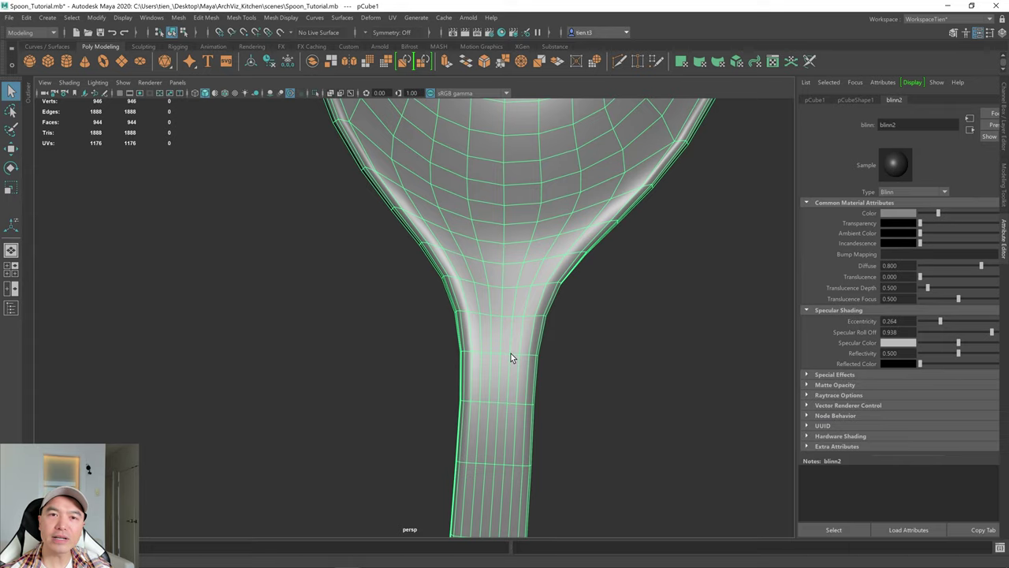
alt+drag(511, 357, 360, 261)
alt+middle_drag(361, 261, 509, 263)
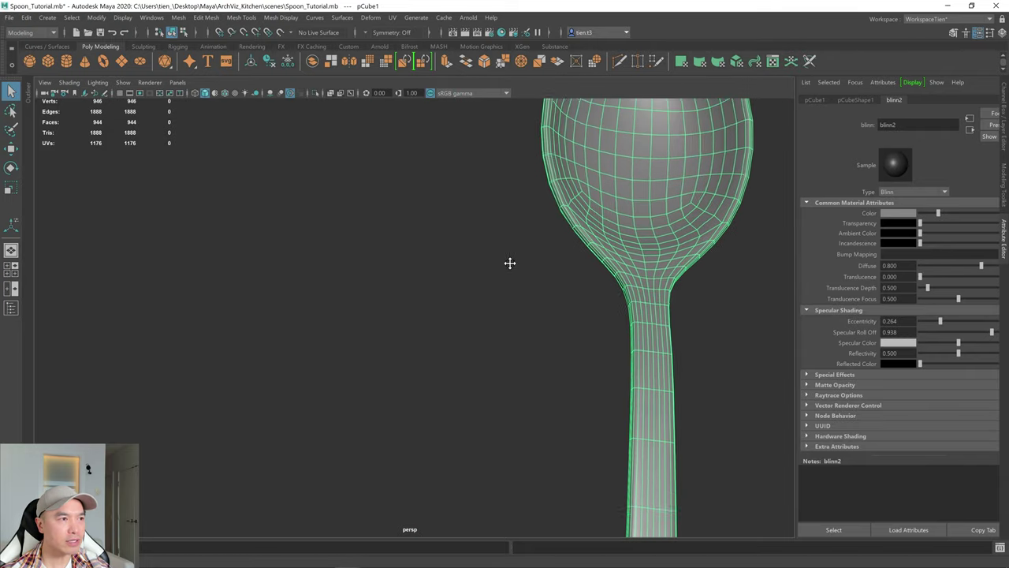
- Create a polygon plane and move it along X until it is clear of the spoon's bowl
click(123, 60)
key(w)
key(f)
alt+right_drag(520, 235, 478, 285)
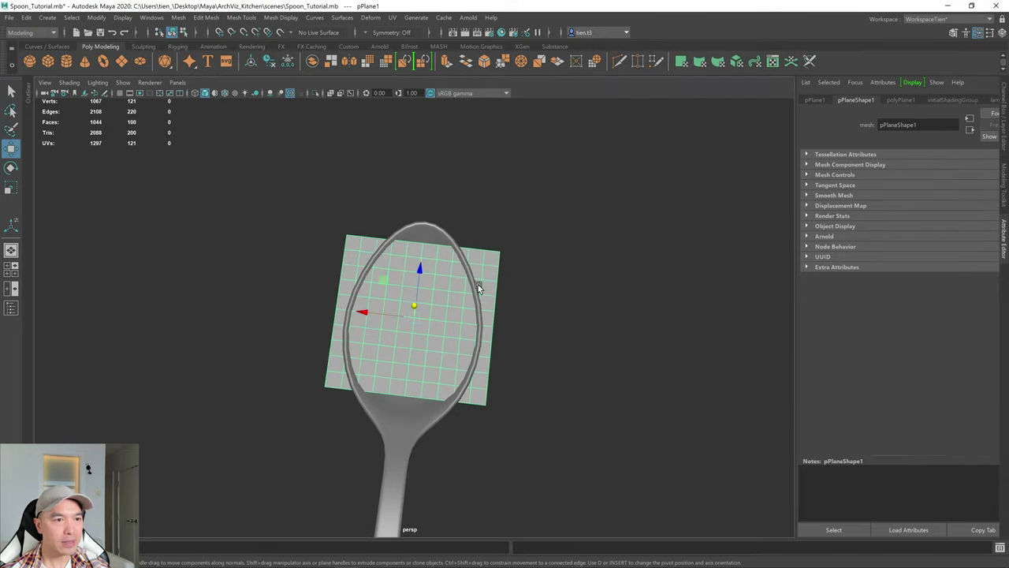
drag(354, 311, 220, 291)
key(f)
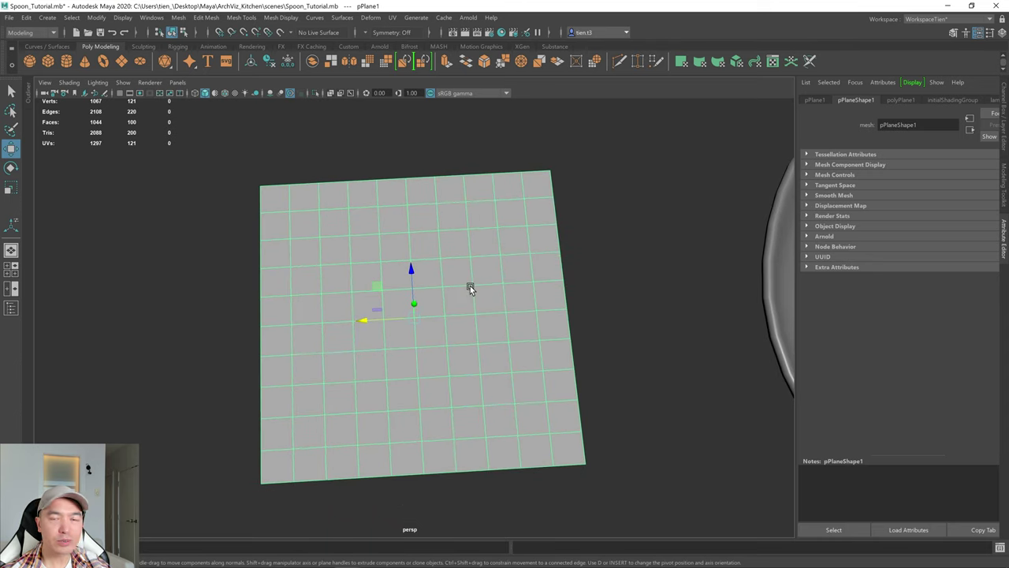
- Set the plane's subdivisions to a grid of 4 by 3 faces
key(t)
drag(644, 213, 456, 347)
key(q)
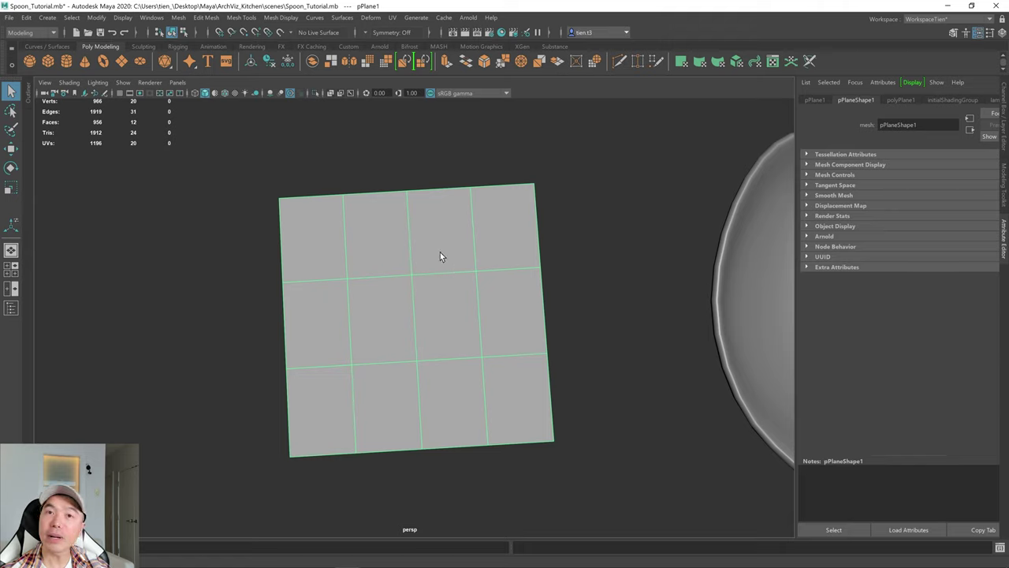
- Use Multi-Cut to add a diagonal edge across the plane's second middle-row face, down to the centre column's lower inner vertex
shift+right_drag(440, 252, 331, 238)
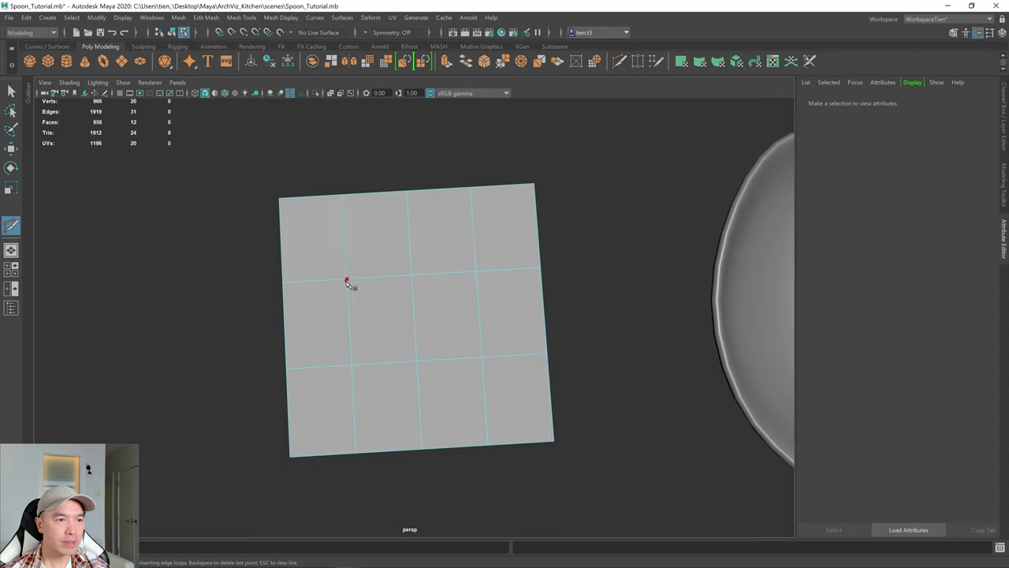
key(q)
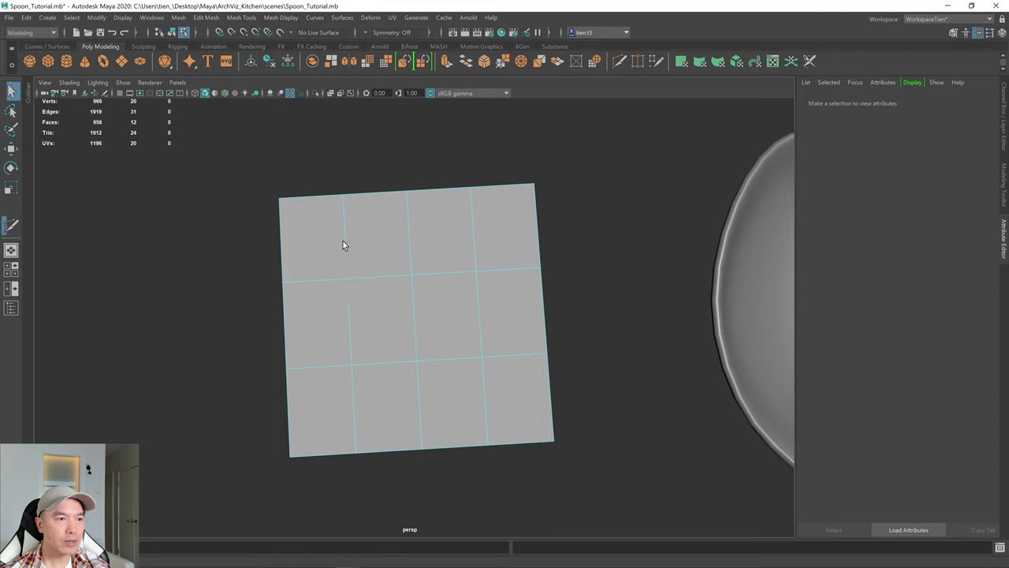
mouse_move(345, 238)
right_down()
mouse_move(346, 208)
mouse_move(346, 236)
right_up()
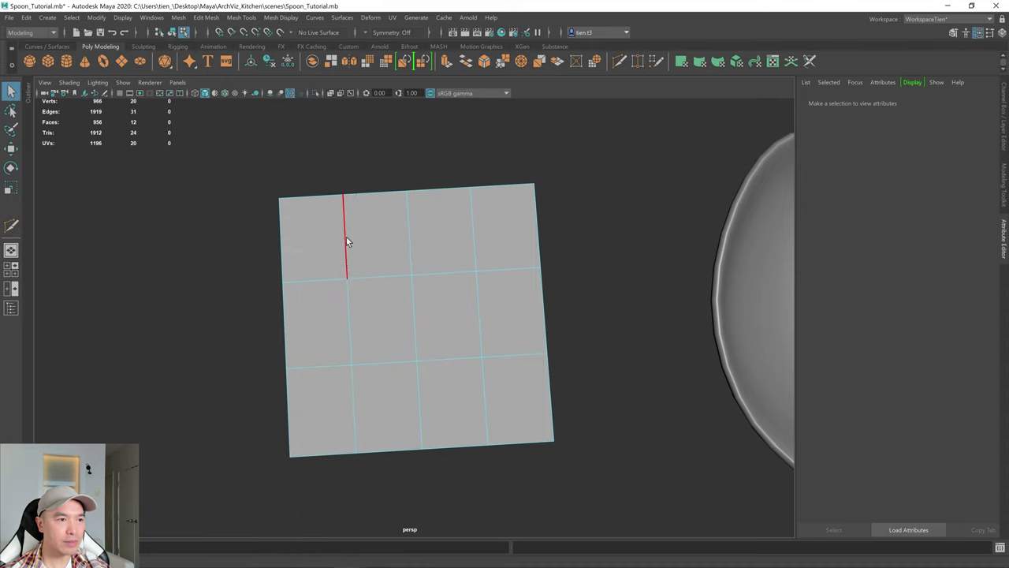
click(11, 225)
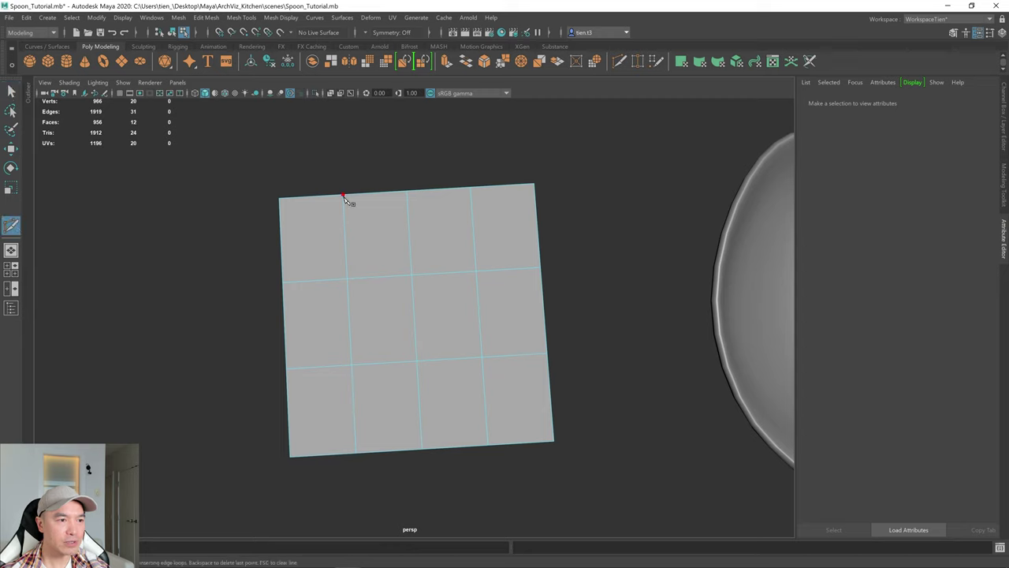
click(347, 279)
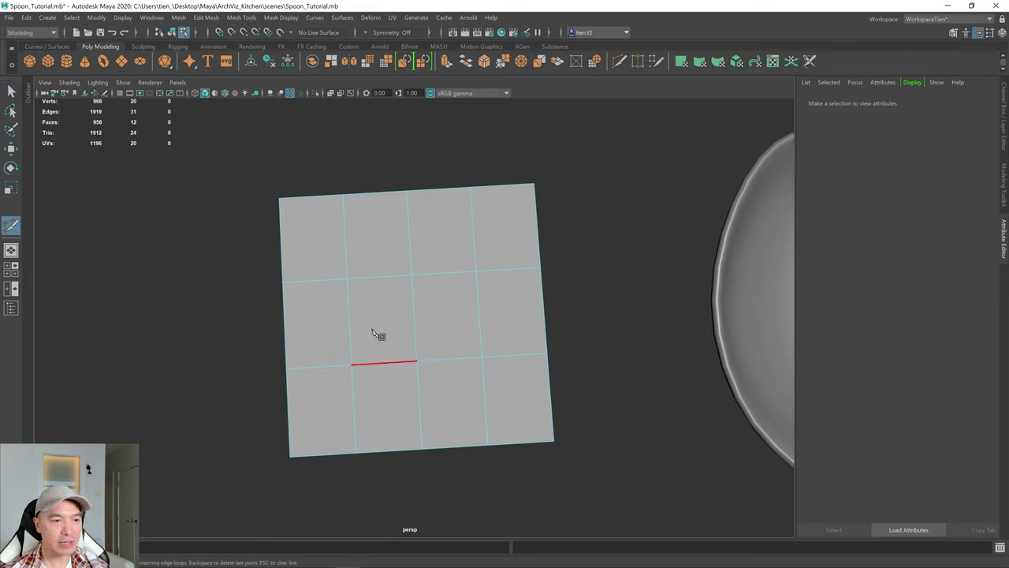
click(418, 362)
key(Return)
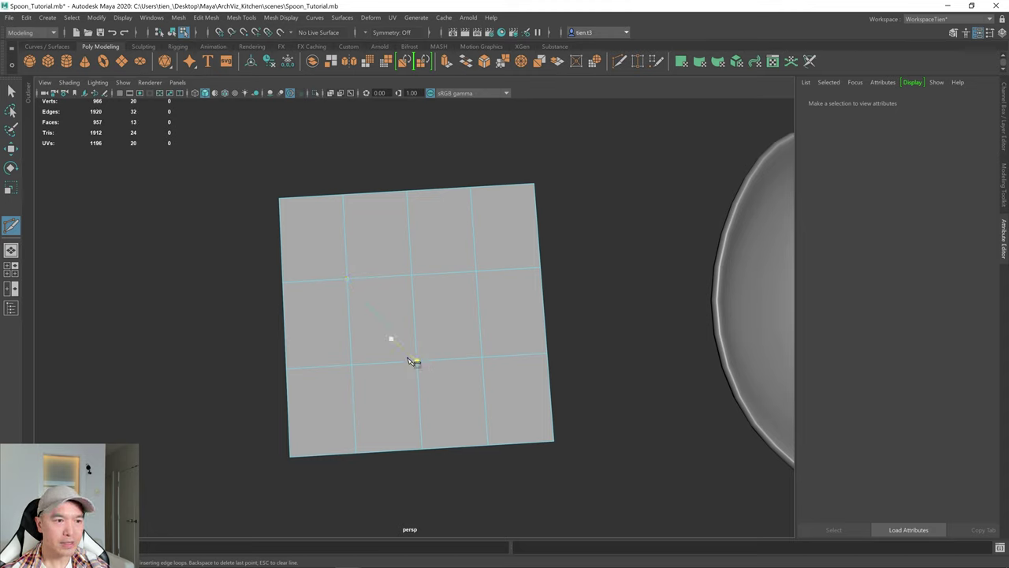
- Cut the mirrored diagonal across the neighbouring middle-row face so both cuts form a V at the same lower centre vertex
click(478, 272)
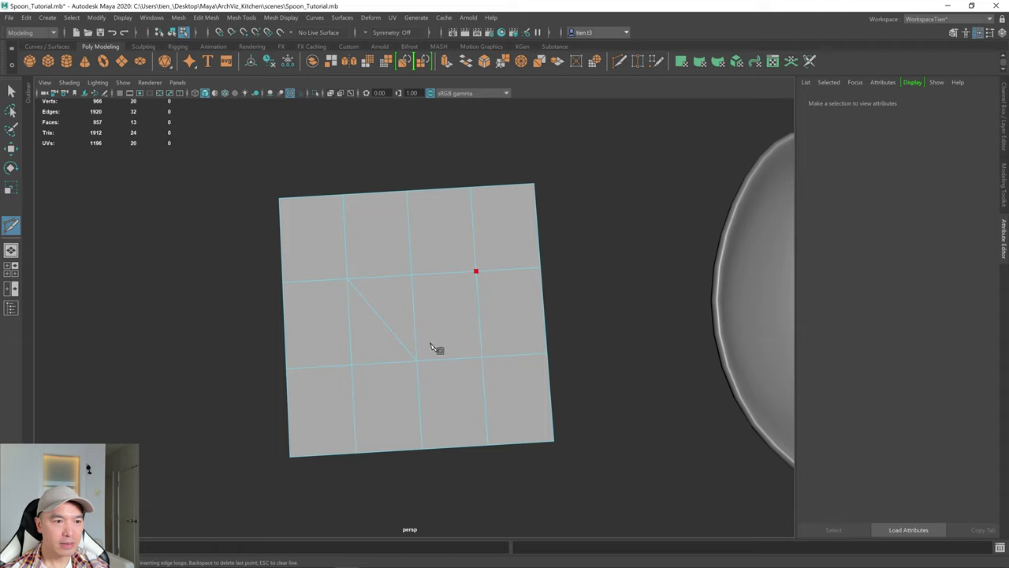
click(417, 362)
alt+right_drag(418, 360, 419, 329)
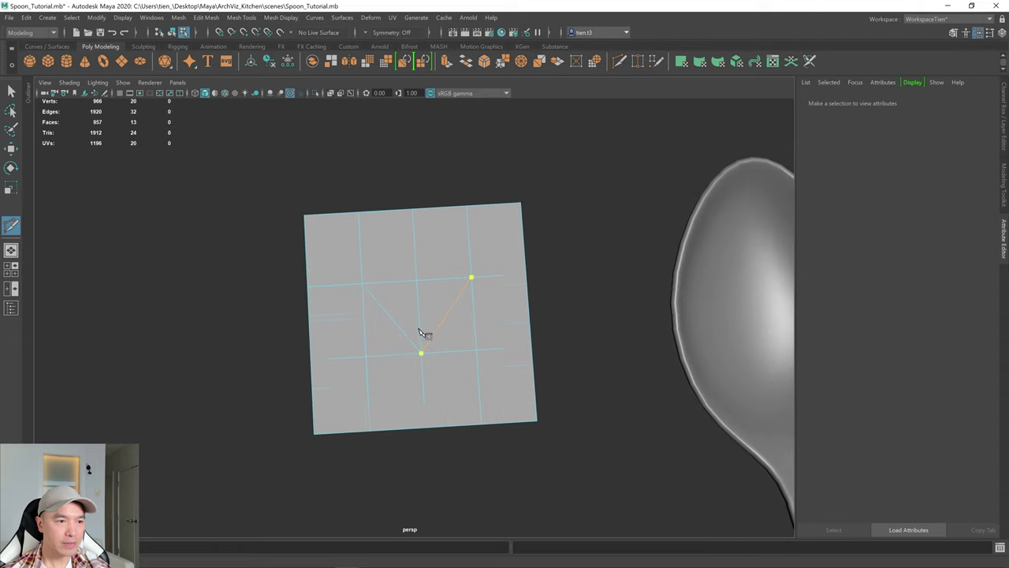
alt+drag(419, 329, 410, 323)
key(q)
- Delete the two outer lengthwise edge runs that continue below the upper ends of the V, through the lower two rows
right_drag(401, 272, 401, 245)
click(367, 338)
shift+click(386, 378)
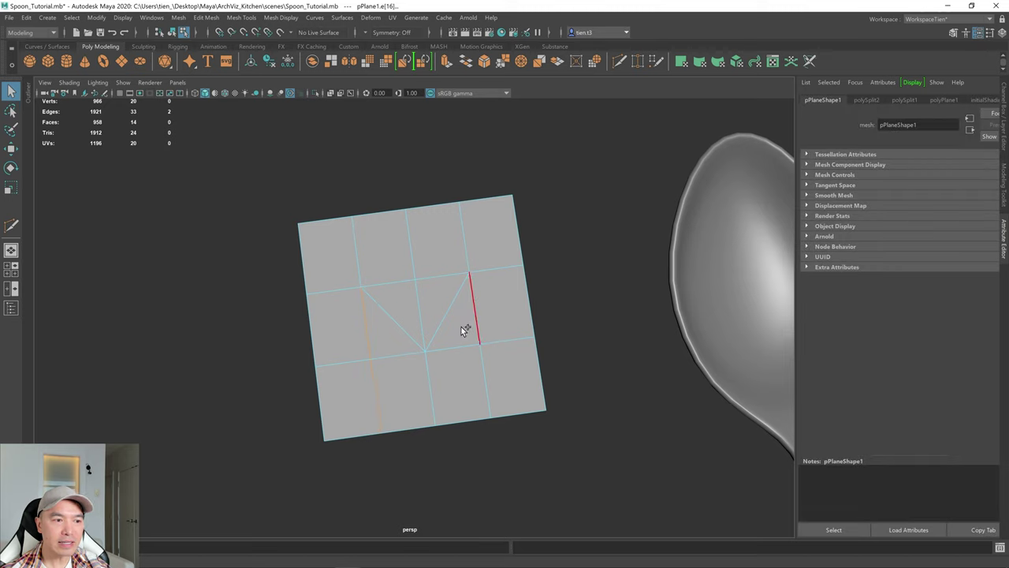
shift+click(487, 376)
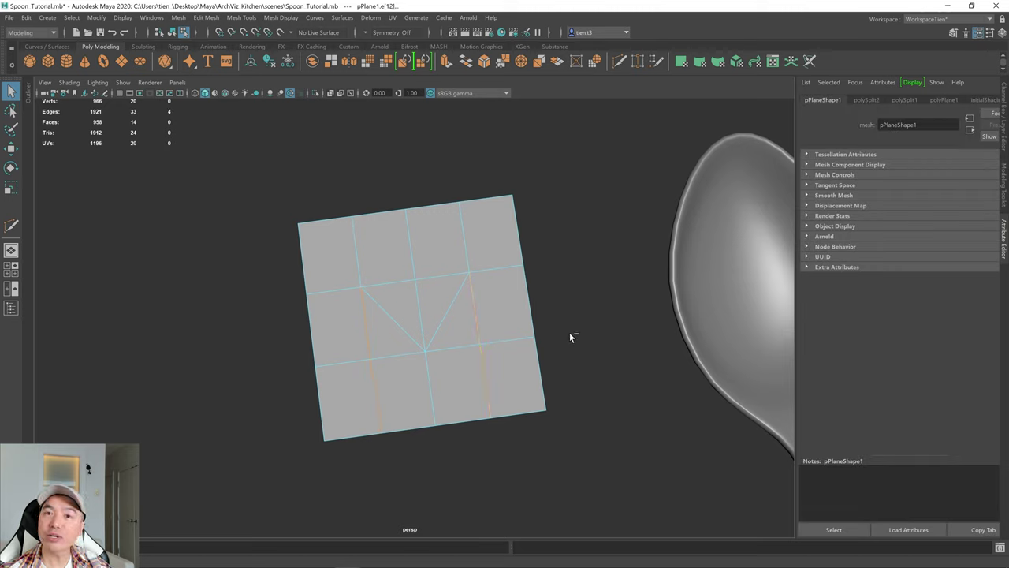
key(Delete)
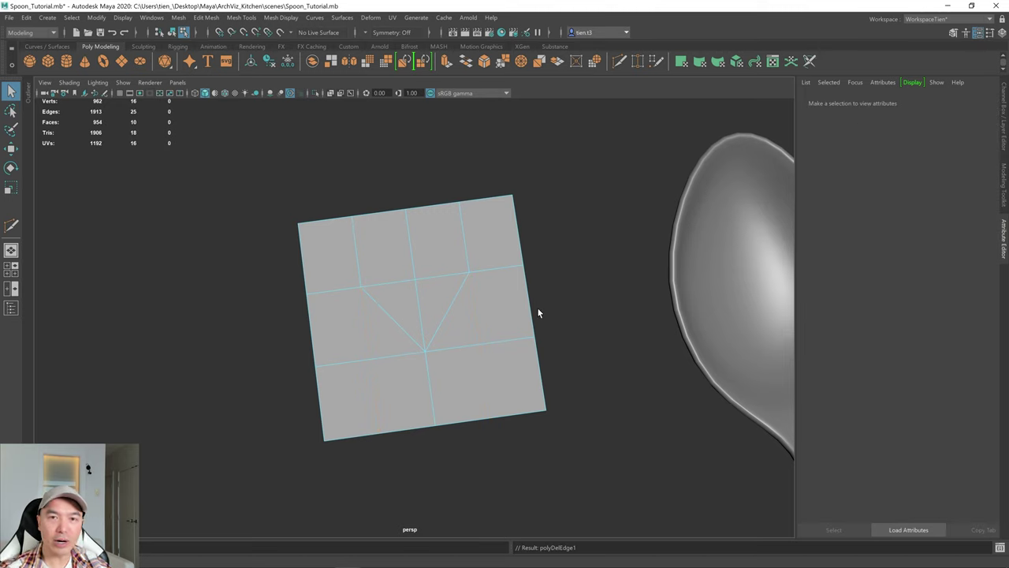
- Delete the centre edge inside the V to merge the two triangles into one face
scroll(439, 341, up, 4)
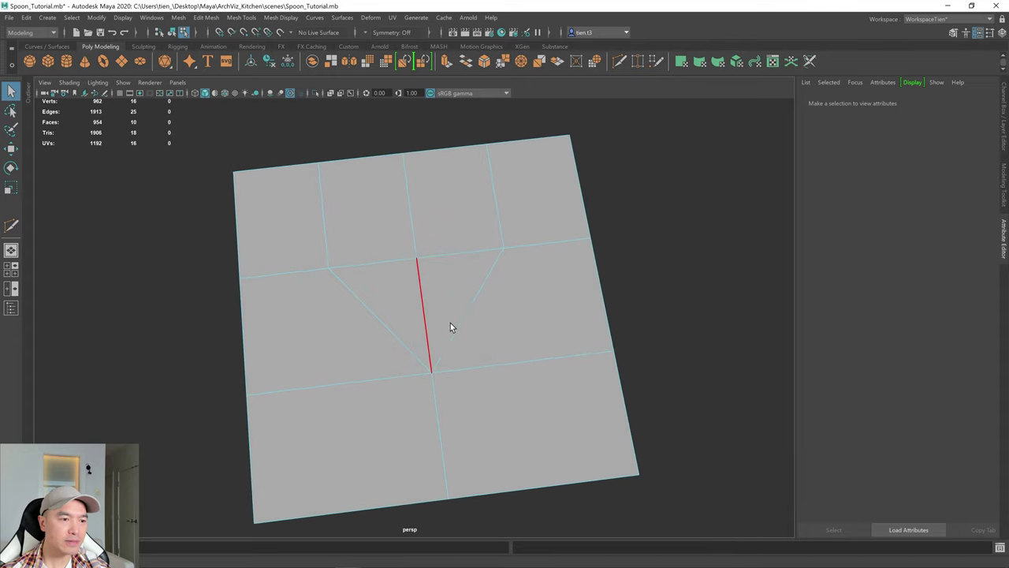
alt+drag(480, 360, 472, 397)
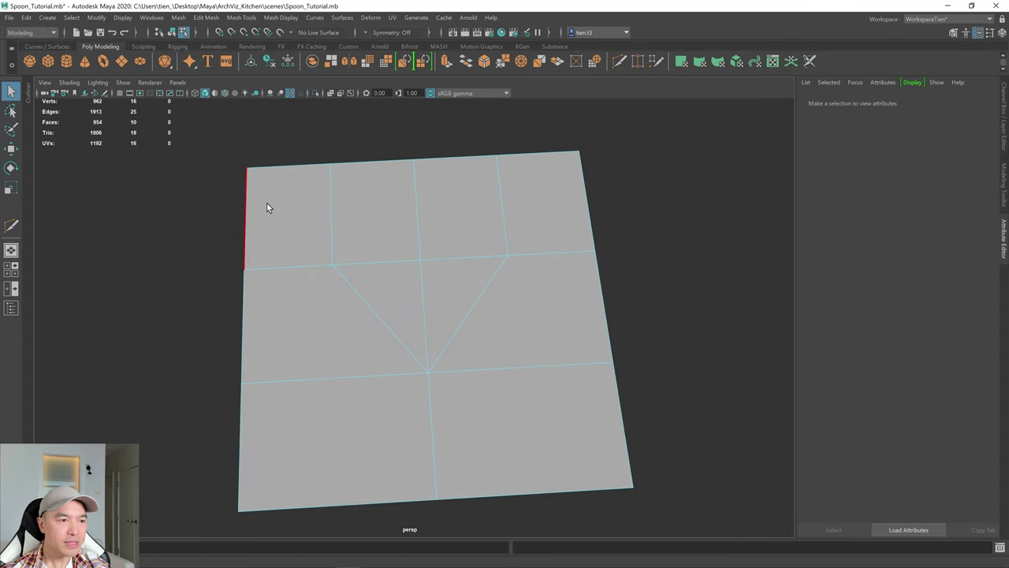
right_drag(266, 208, 276, 227)
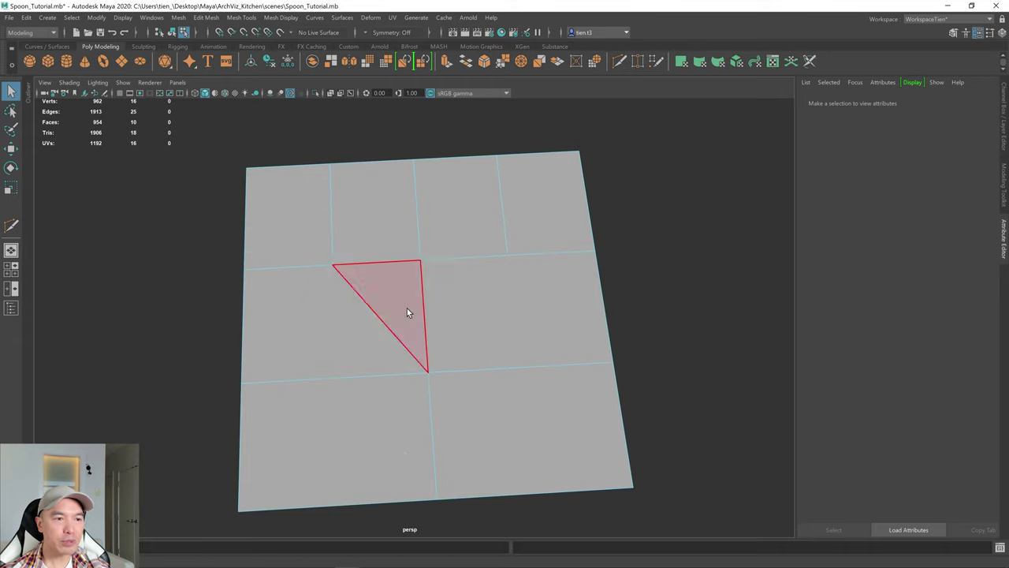
right_drag(436, 275, 445, 245)
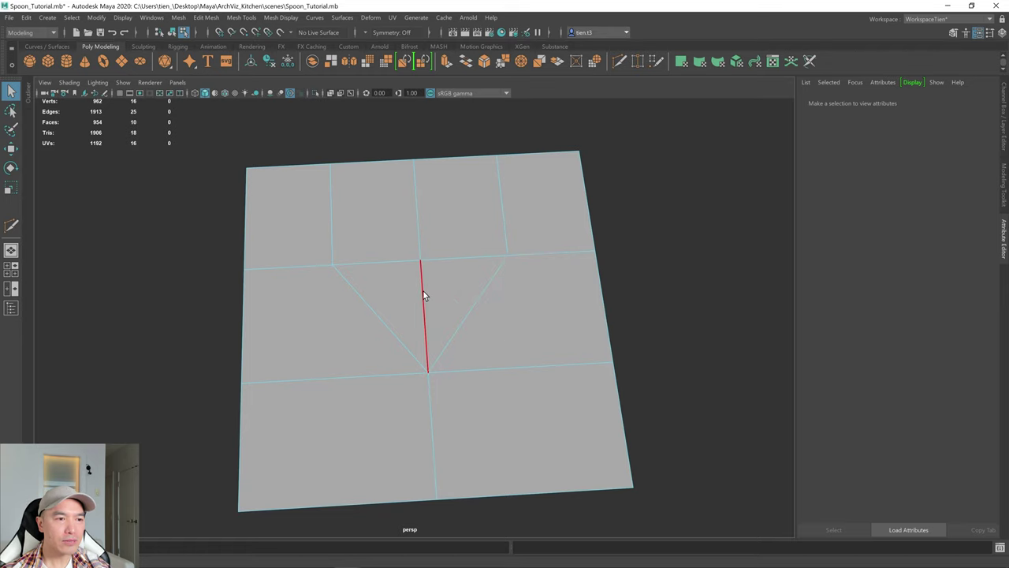
click(423, 291)
key(Delete)
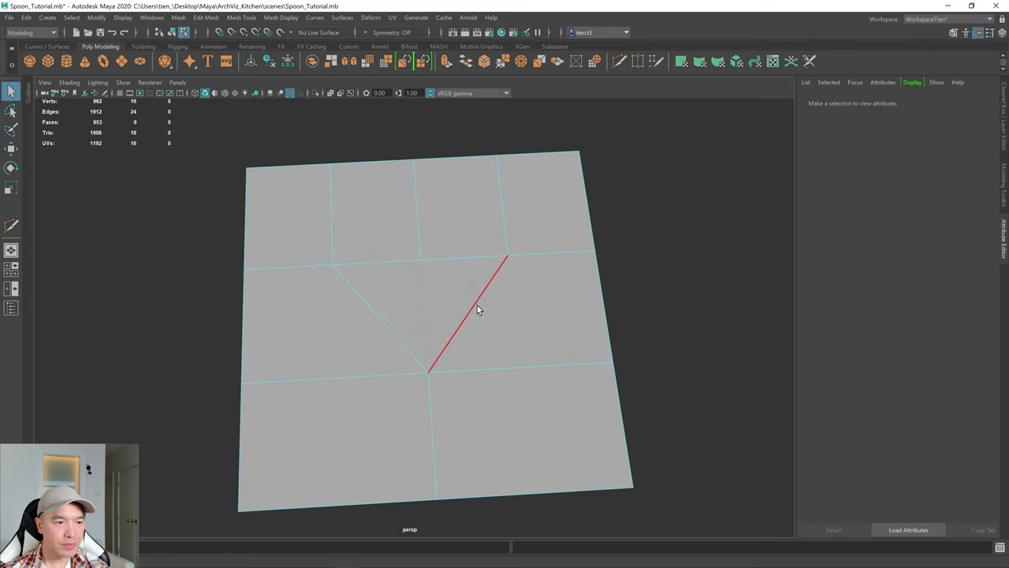
- Move the middle vertex on the merged face's wide side away from the V's tip to form a kite-like face
alt+drag(391, 314, 423, 299)
right_drag(424, 299, 376, 302)
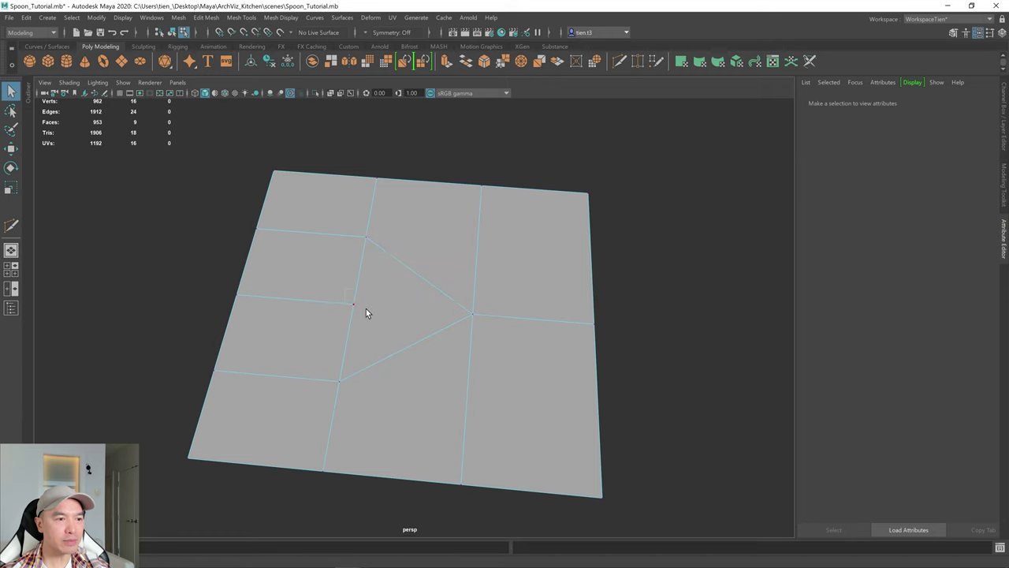
click(366, 308)
key(w)
drag(305, 299, 275, 297)
alt+drag(490, 323, 551, 317)
key(q)
- Turn on wireframe on shaded and return the spoon to object mode with nothing selected
click(608, 319)
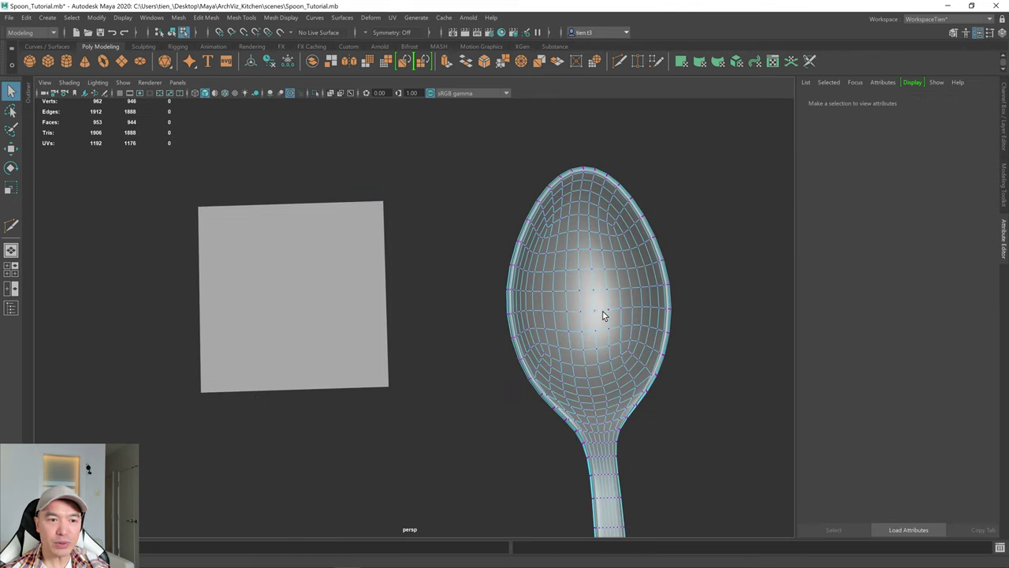
click(213, 93)
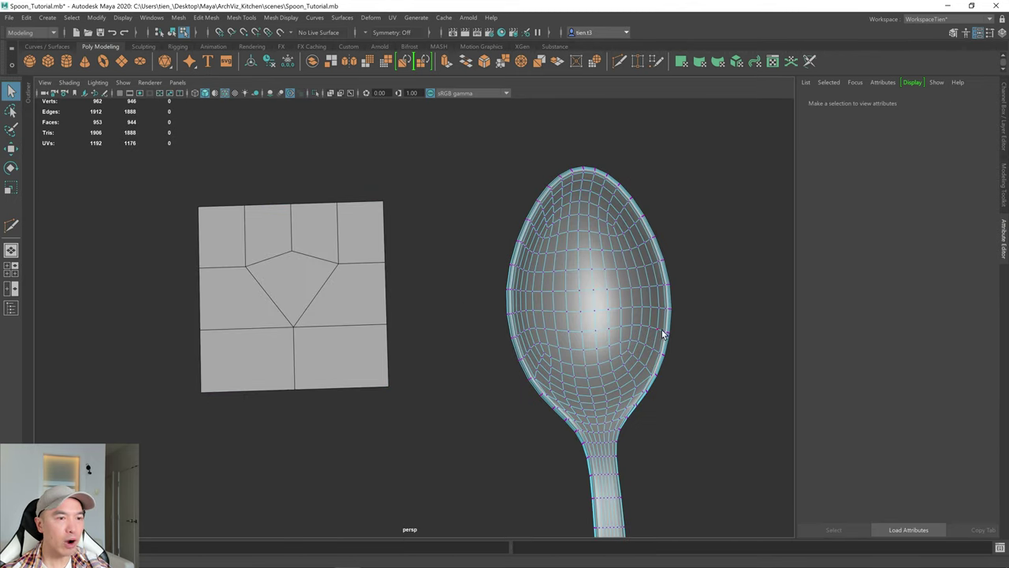
right_drag(620, 275, 673, 266)
click(723, 407)
scroll(576, 339, up, 5)
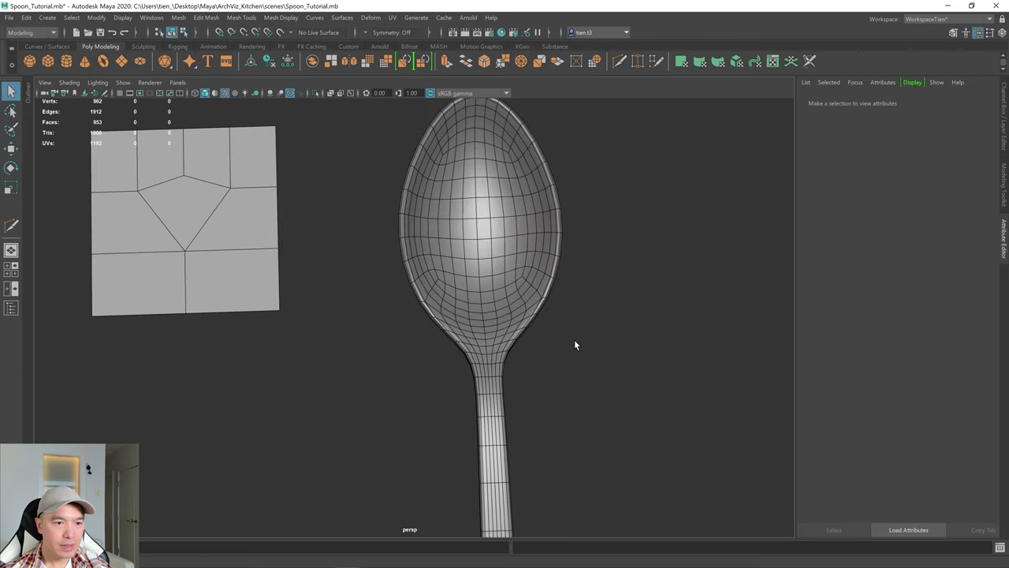
alt+drag(548, 337, 497, 353)
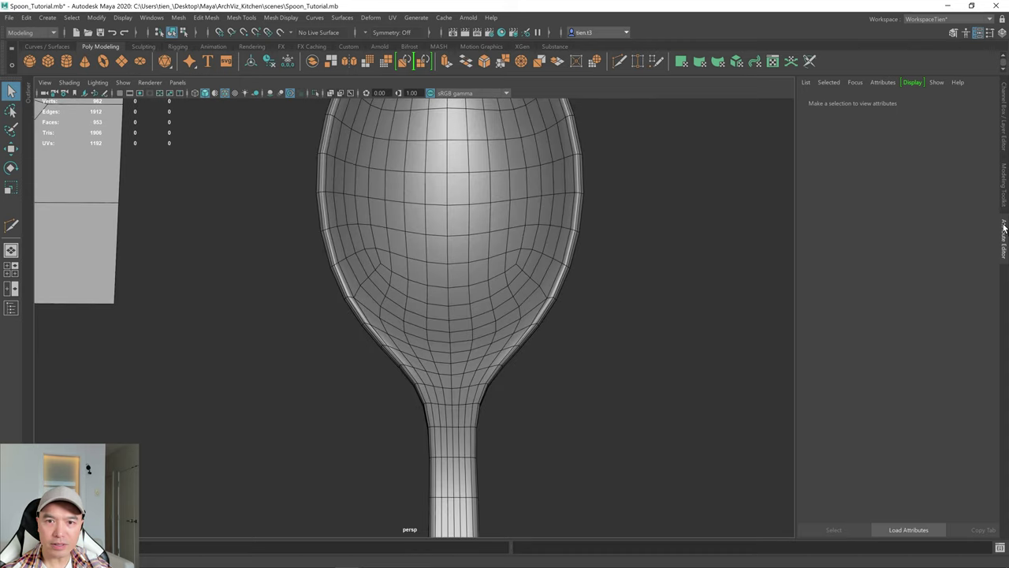
- Lighten the grey base color of the spoon's Blinn material and deselect the spoon
click(469, 204)
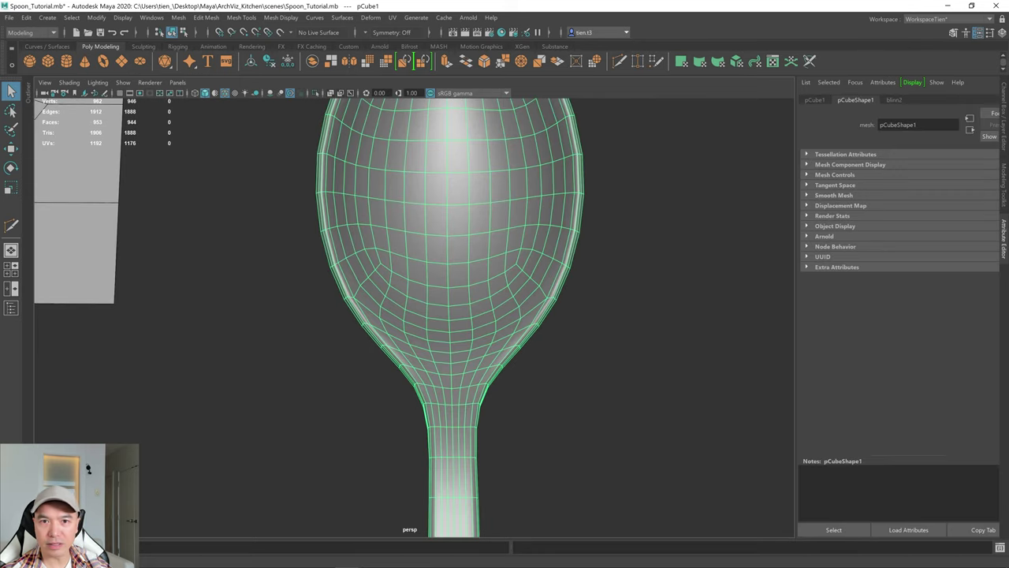
click(893, 100)
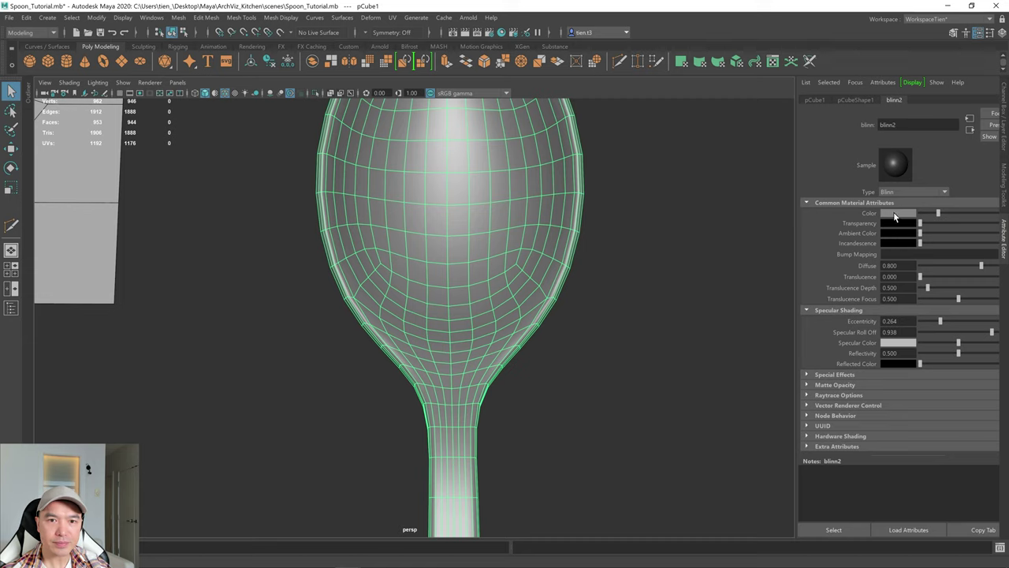
click(895, 215)
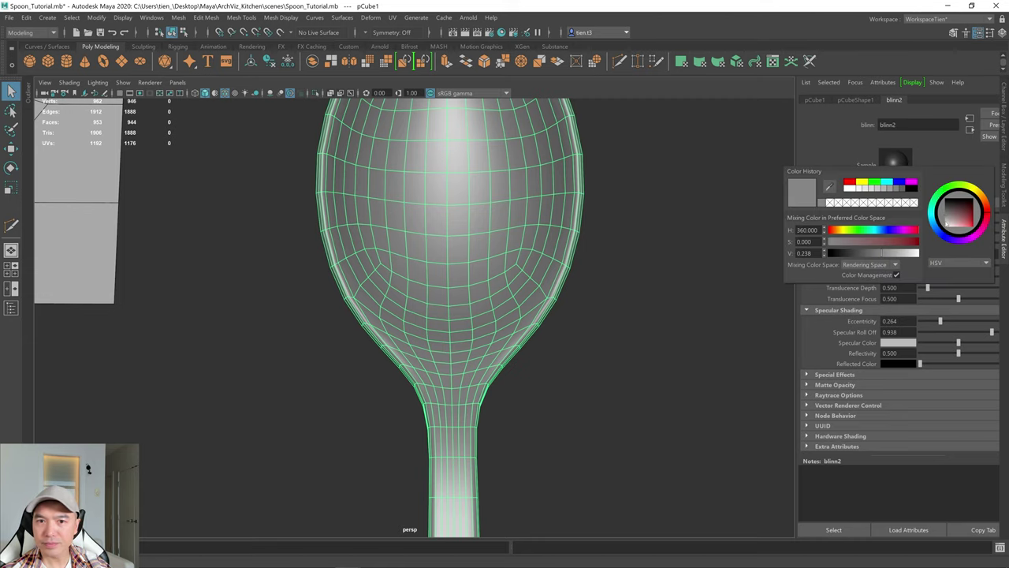
click(593, 338)
alt+drag(592, 337, 566, 331)
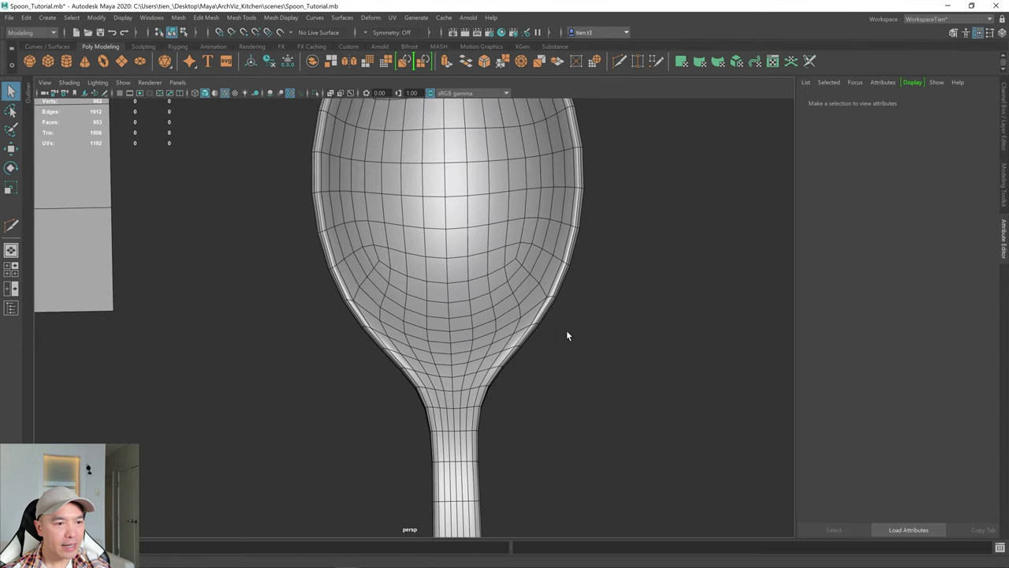
- Examine the spoon's bowl and neck with the wireframe overlay hidden, and restore the overlay
scroll(491, 385, up, 3)
scroll(491, 389, down, 6)
alt+drag(510, 347, 196, 136)
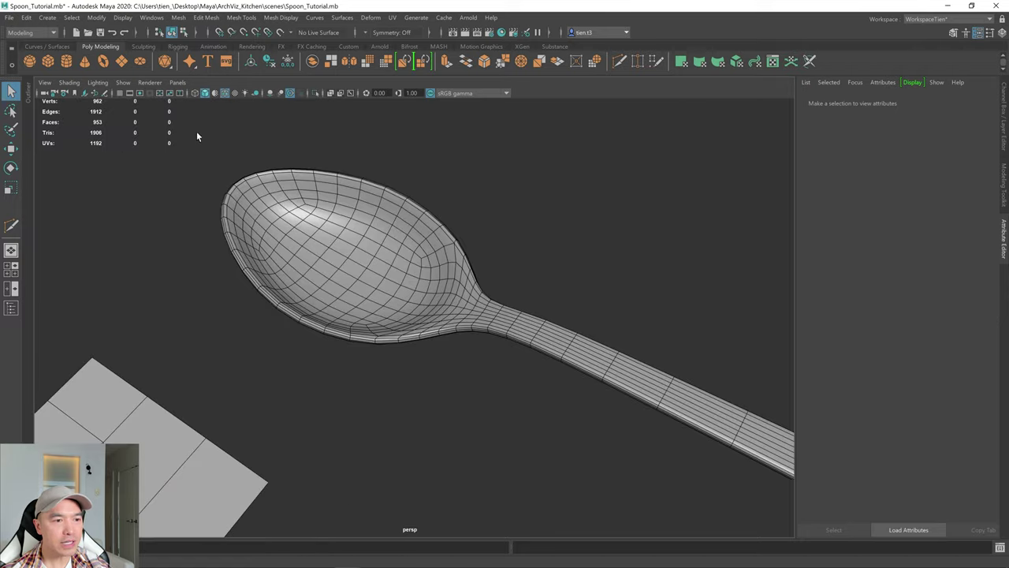
click(227, 94)
mouse_move(614, 325)
alt+mouse_down()
mouse_move(417, 263)
mouse_move(379, 269)
mouse_move(376, 279)
mouse_move(407, 260)
mouse_move(419, 205)
mouse_move(412, 259)
mouse_move(389, 277)
mouse_move(378, 270)
mouse_move(439, 305)
mouse_move(357, 339)
alt+mouse_up()
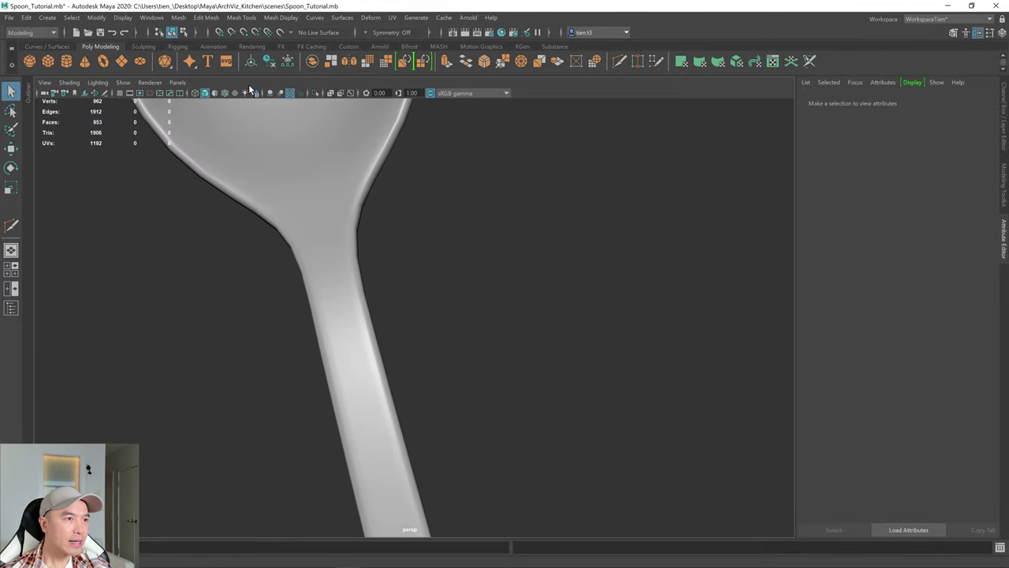
click(224, 93)
alt+drag(392, 259, 410, 277)
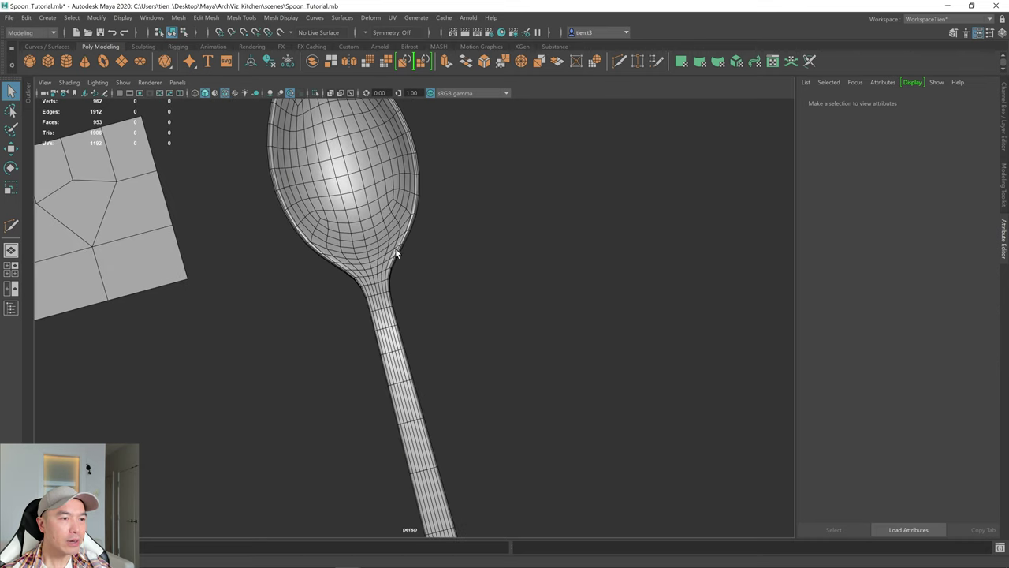
- Duplicate the spoon by moving a copy sideways away from the original, and deselect it
click(367, 203)
key(w)
shift+drag(288, 162, 567, 116)
click(454, 225)
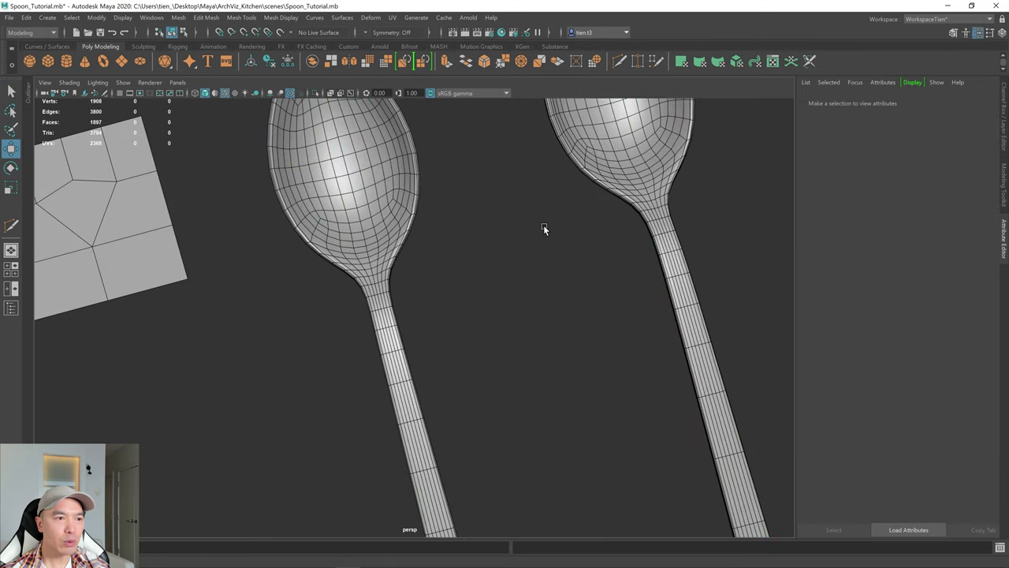
- Set the modeling symmetry to Object X for editing the original spoon's neck
scroll(500, 234, up, 10)
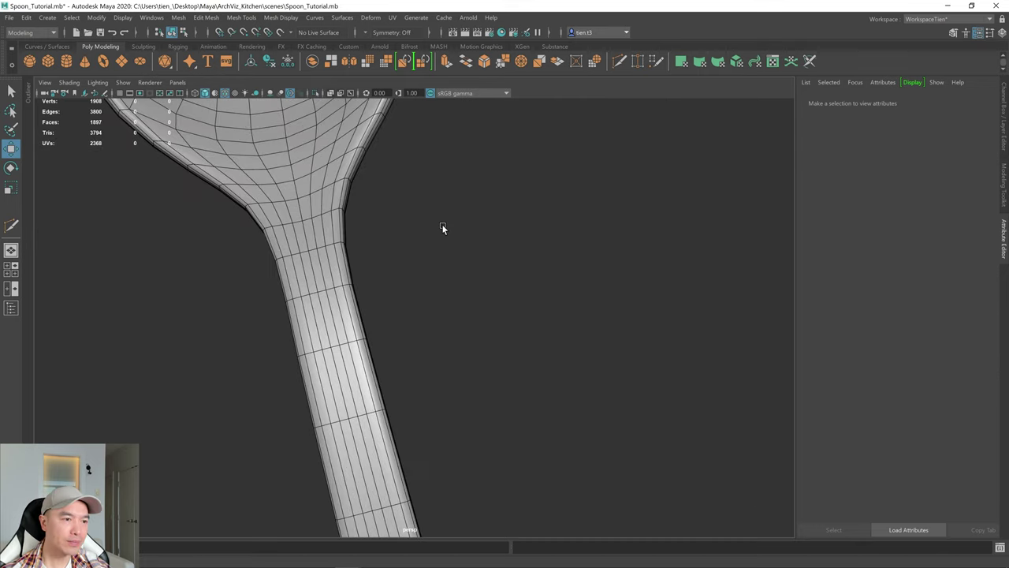
alt+drag(440, 193, 419, 207)
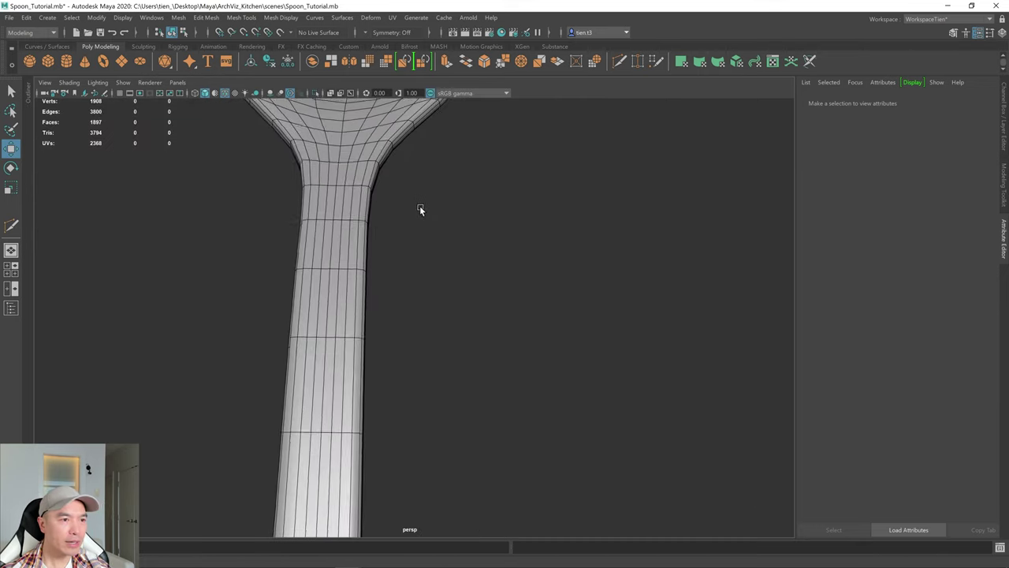
alt+middle_drag(419, 207, 609, 288)
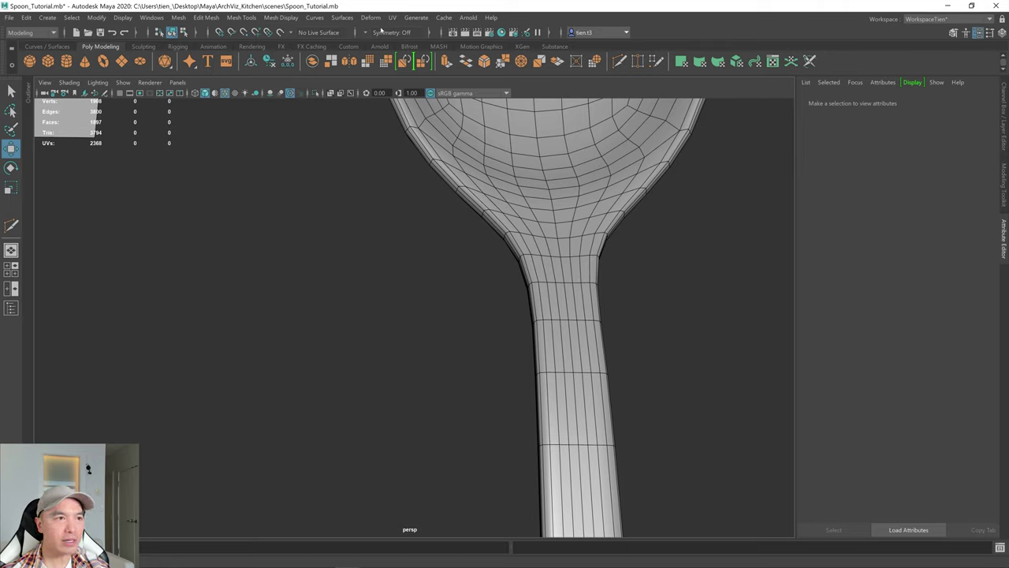
click(368, 34)
click(389, 51)
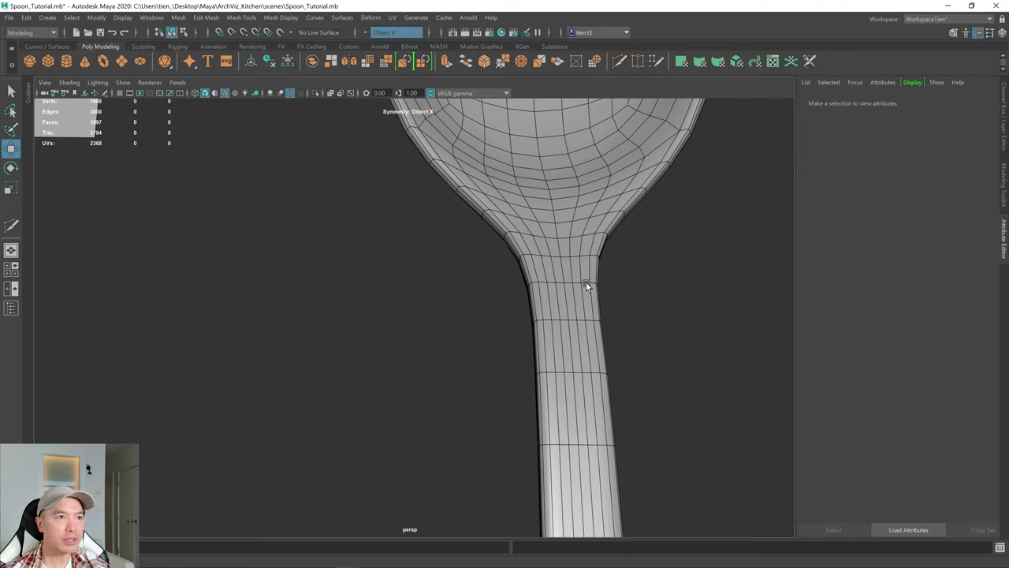
- Cut a mirrored V-shaped pair of edges across the spoon neck's inner side with the Multi-Cut tool, converging lower on the neck
click(573, 246)
click(11, 227)
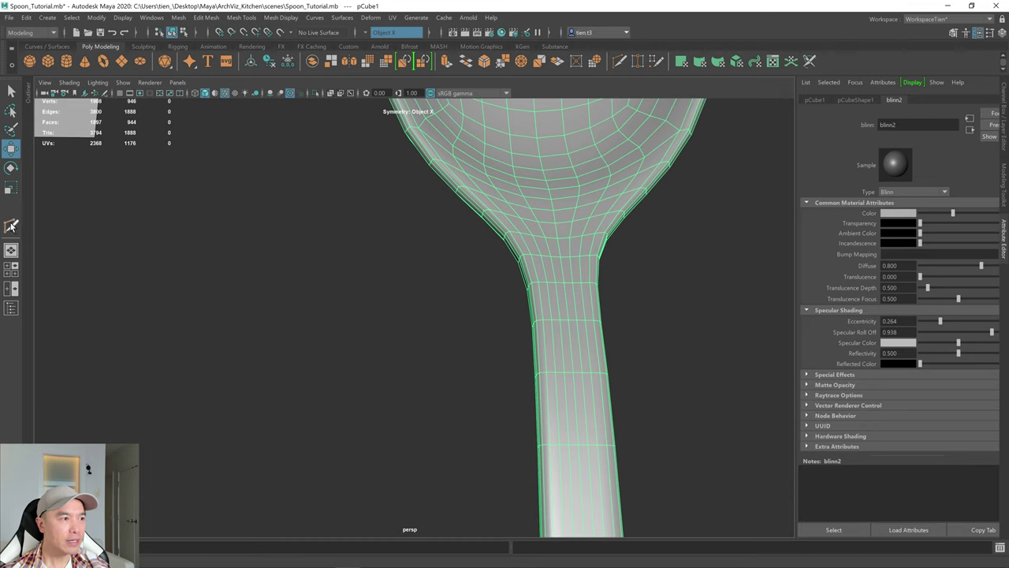
alt+middle_drag(563, 302, 445, 361)
scroll(514, 337, up, 5)
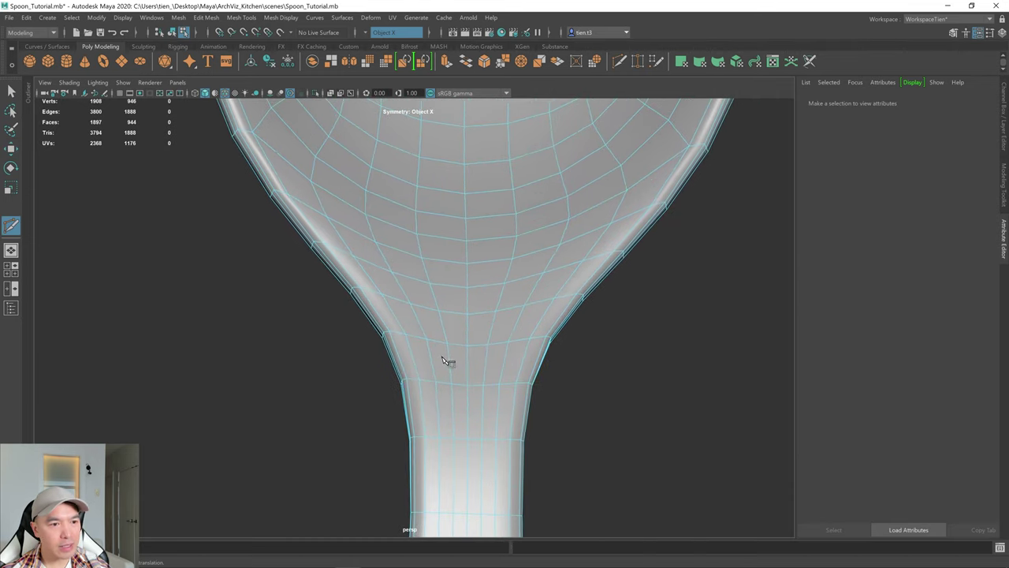
scroll(442, 360, up, 1)
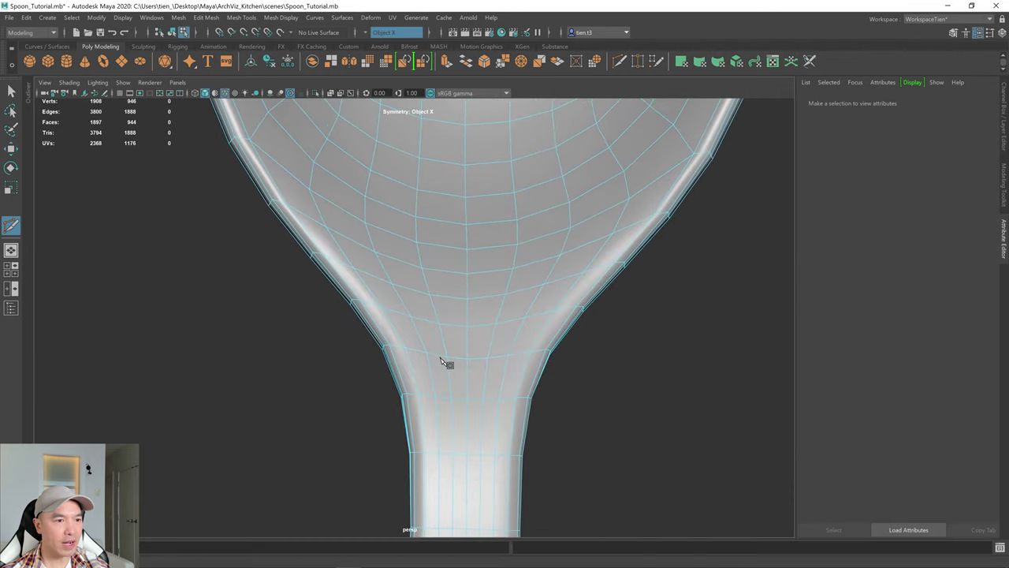
scroll(478, 364, down, 3)
alt+drag(479, 359, 479, 363)
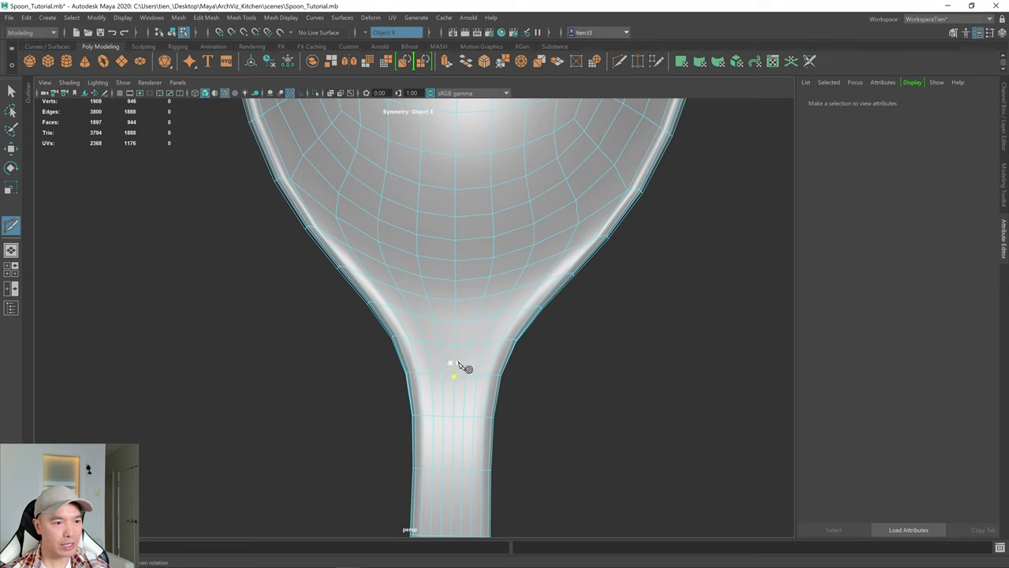
mouse_move(459, 367)
alt+mouse_down()
mouse_move(480, 371)
mouse_move(468, 365)
alt+mouse_up()
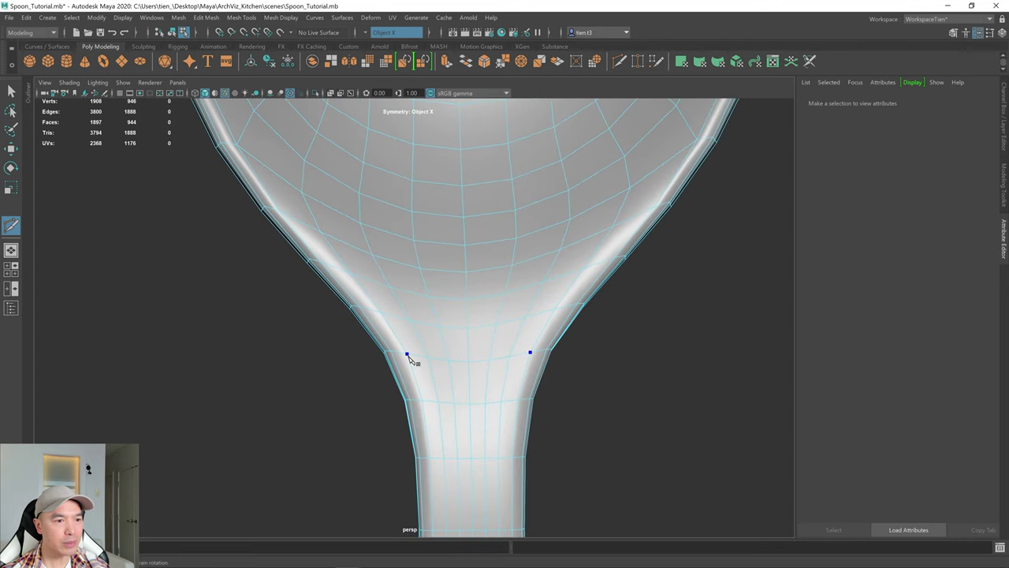
click(408, 354)
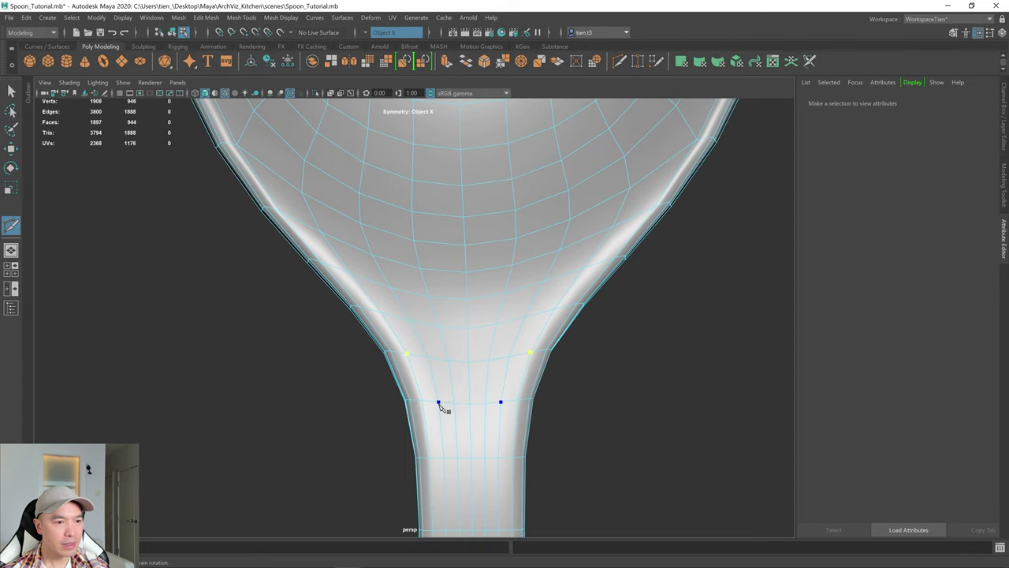
click(438, 402)
click(448, 361)
right_click(449, 361)
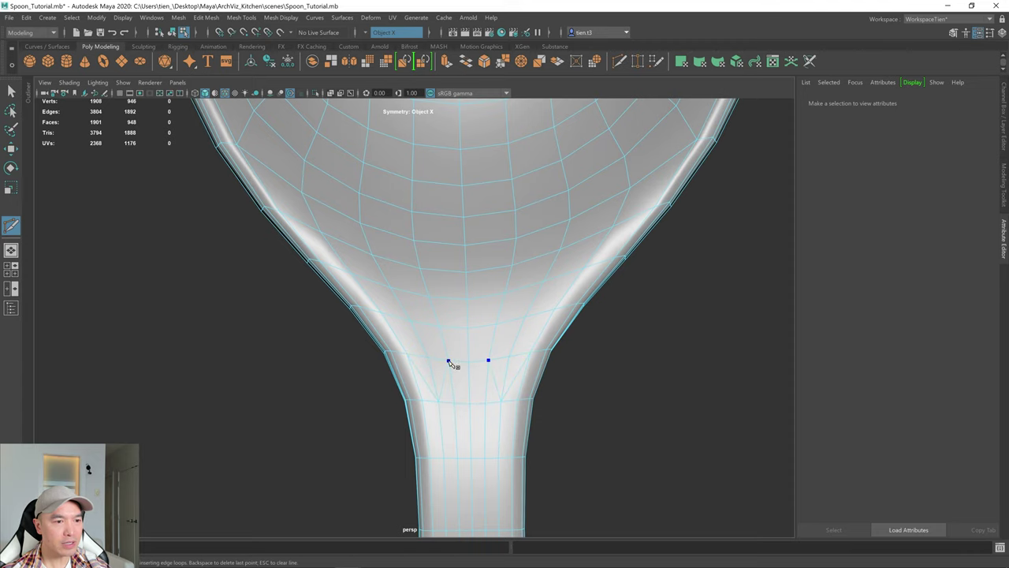
- Cut matching mirrored V-shaped edges on the underside of the spoon's neck
alt+drag(476, 361, 404, 423)
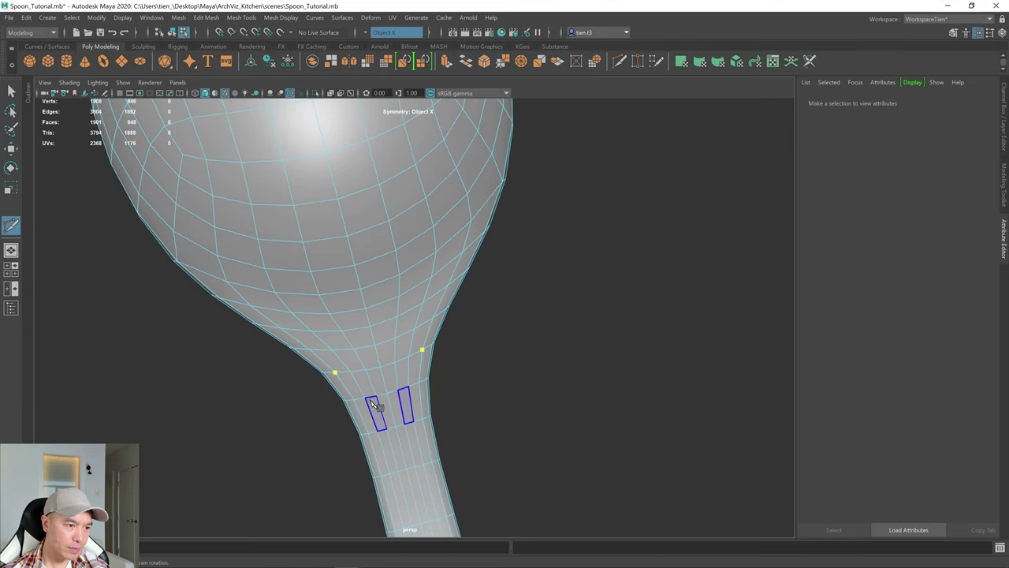
click(366, 396)
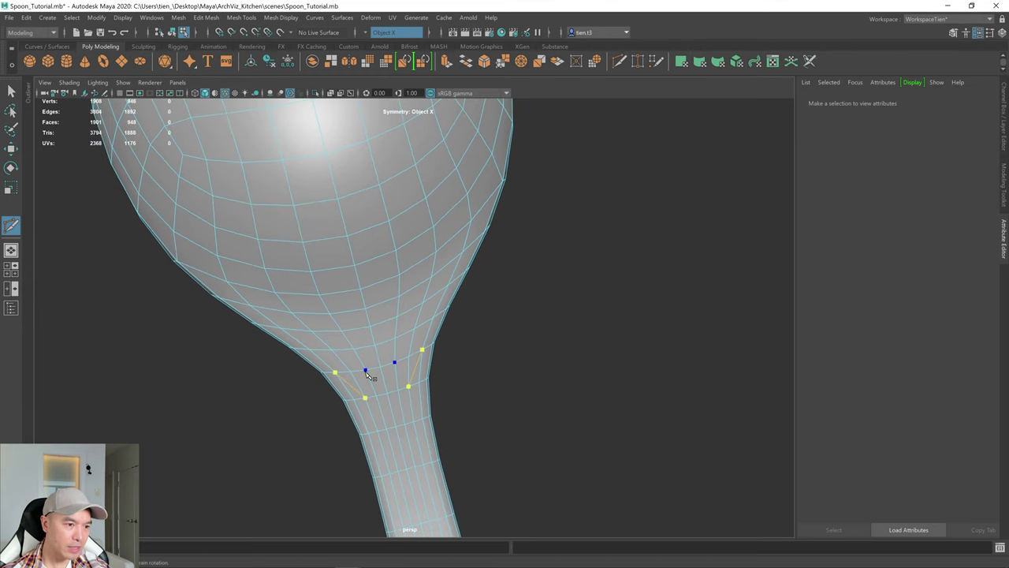
click(365, 371)
right_click(483, 367)
- Select the two lengthwise edge loops starting beside each V cut, with their mirrored counterparts, and delete them from the handle
alt+drag(483, 367, 556, 311)
scroll(512, 353, up, 2)
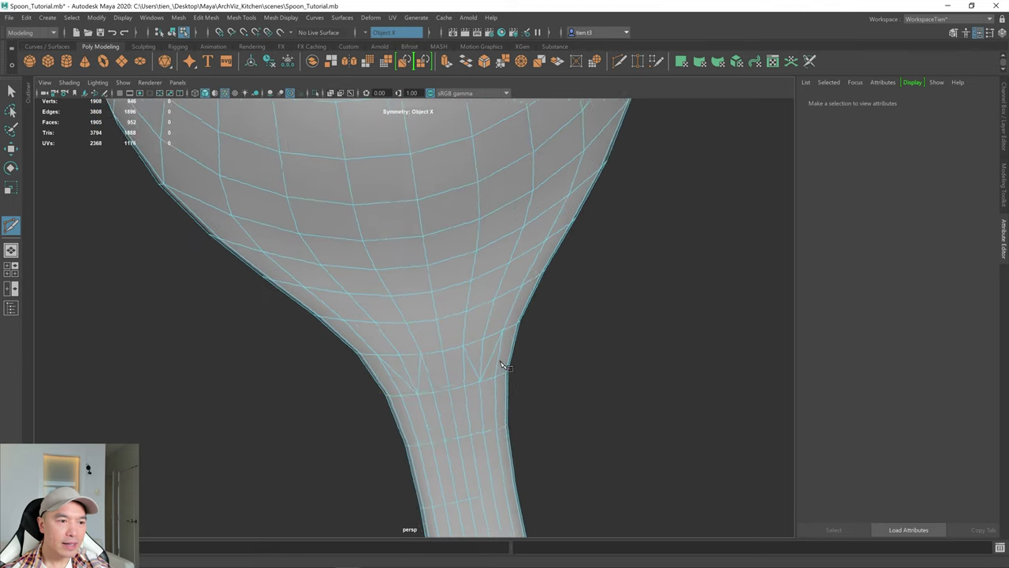
alt+drag(500, 363, 500, 355)
alt+middle_drag(500, 354, 518, 253)
key(q)
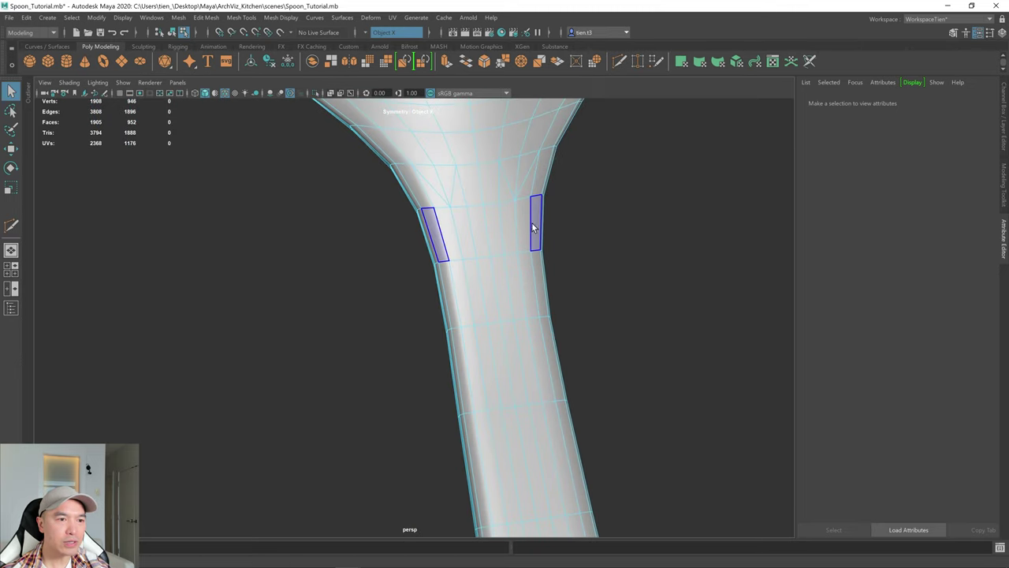
alt+drag(532, 227, 510, 302)
right_drag(488, 275, 489, 245)
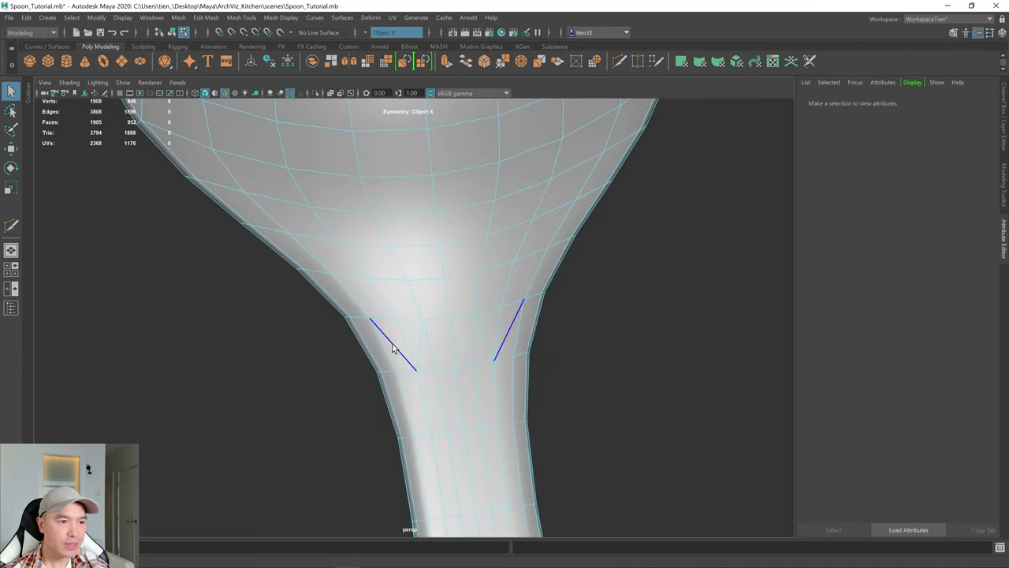
click(416, 353)
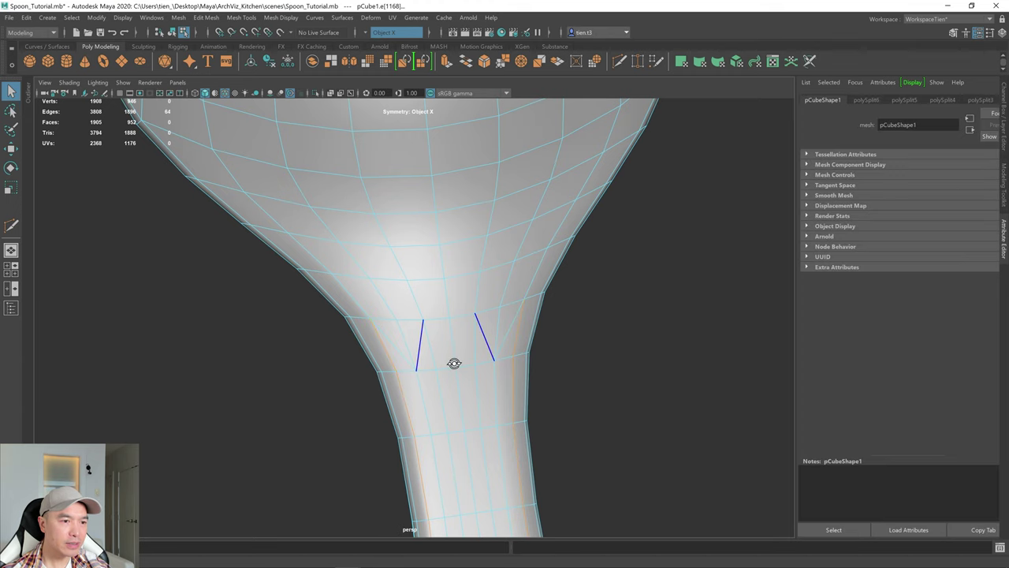
alt+drag(455, 360, 443, 372)
click(402, 380)
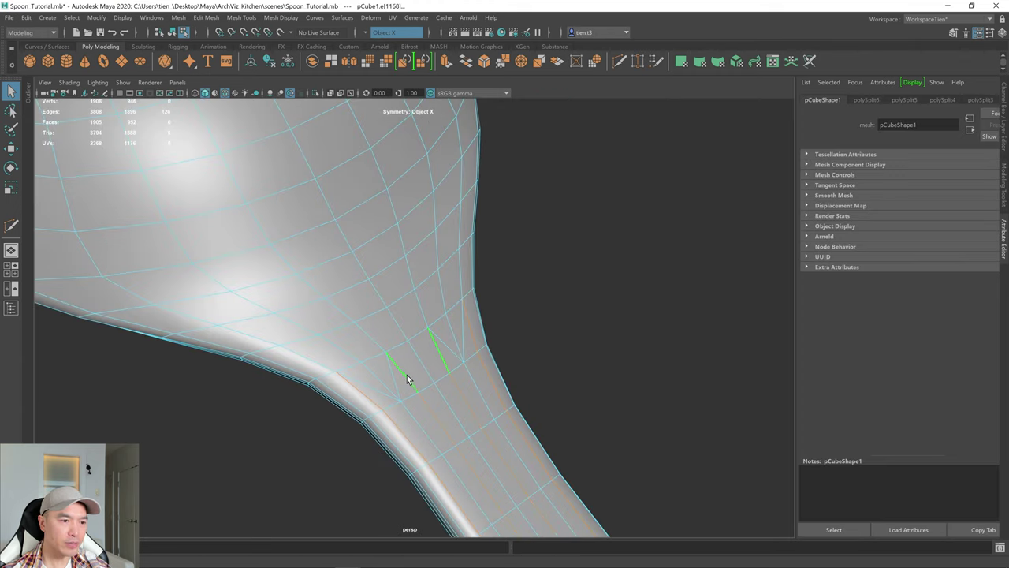
key(Delete)
alt+drag(483, 346, 511, 280)
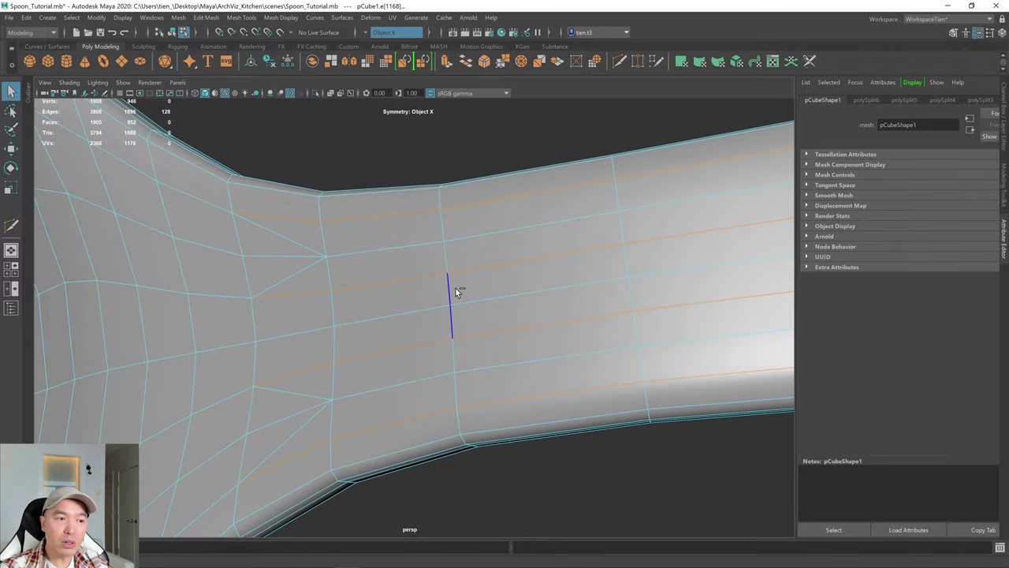
key(Delete)
- Delete the leftover mirrored edges inside the V cuts on both the inner side and underside of the neck
alt+drag(455, 292, 458, 325)
scroll(459, 325, down, 3)
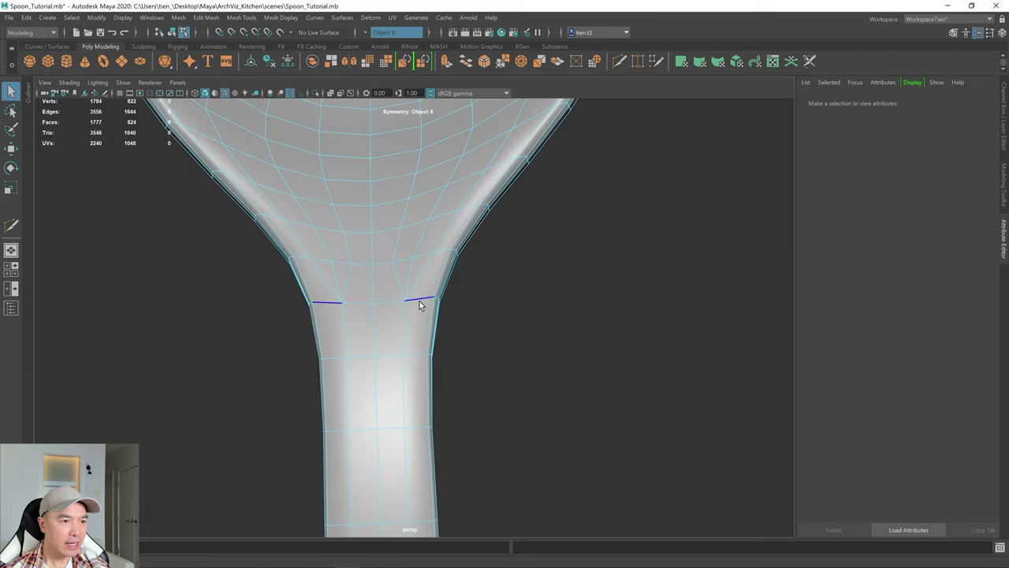
scroll(411, 293, down, 2)
click(350, 269)
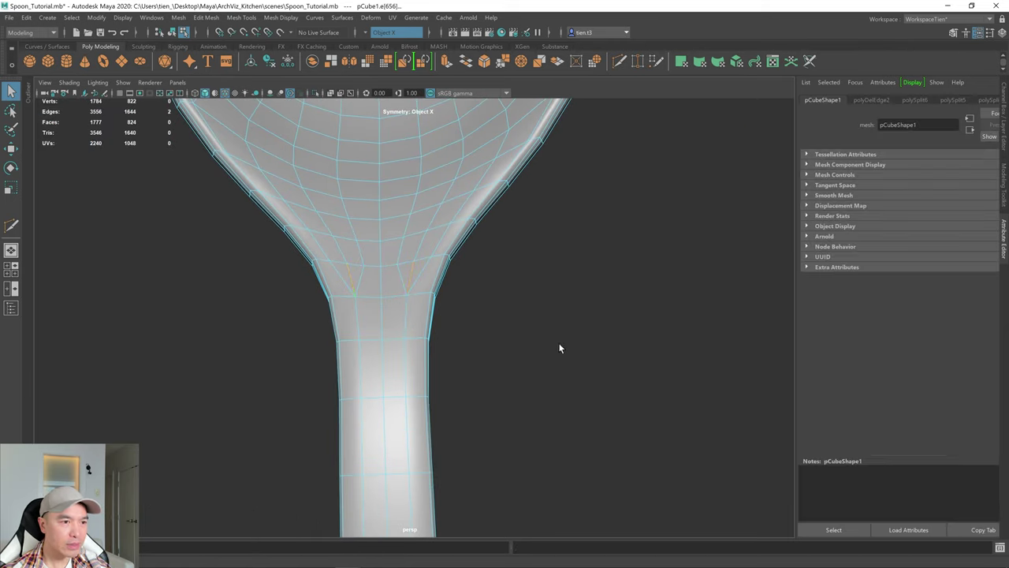
alt+drag(463, 291, 394, 337)
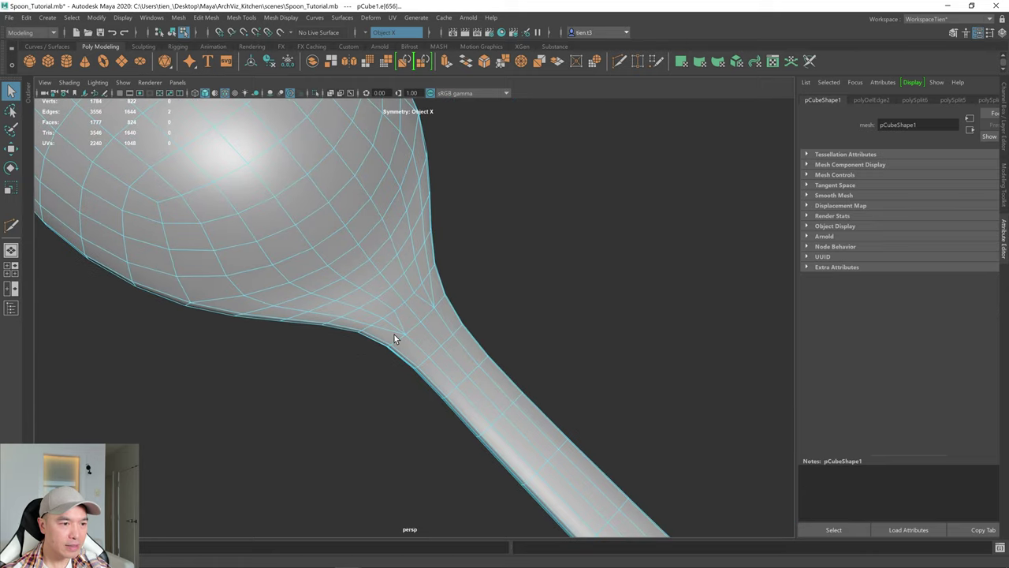
shift+click(390, 324)
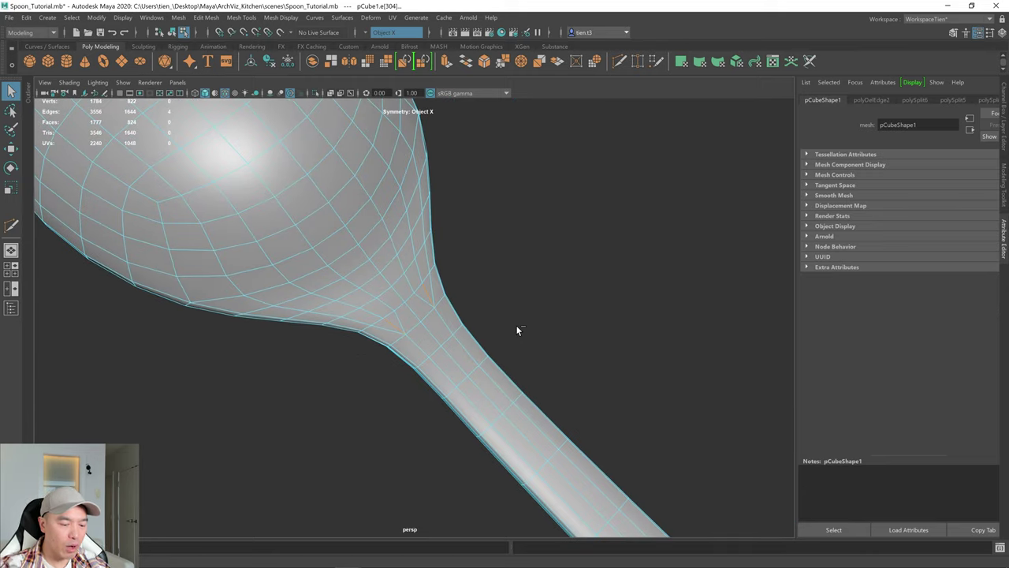
key(Delete)
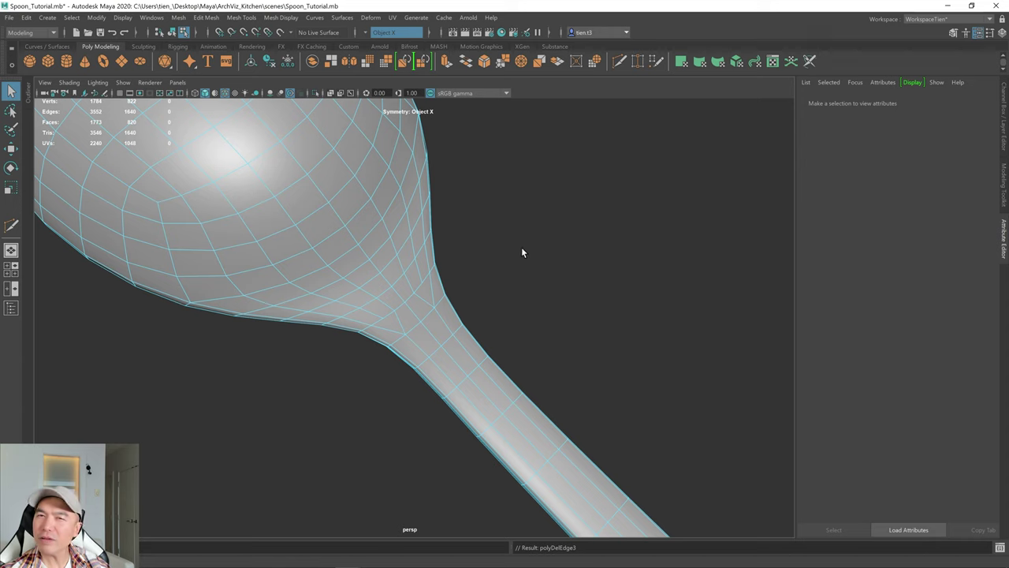
- Slide the mirrored vertices beside the V cuts on the neck's underside along their edges toward the bowl
scroll(451, 292, up, 8)
scroll(405, 304, down, 8)
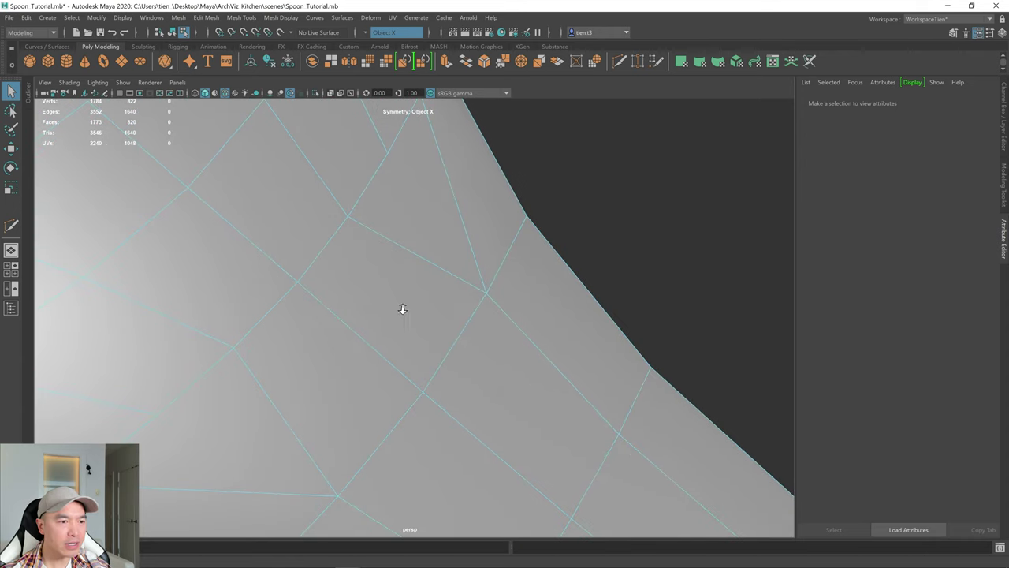
alt+middle_drag(445, 292, 480, 273)
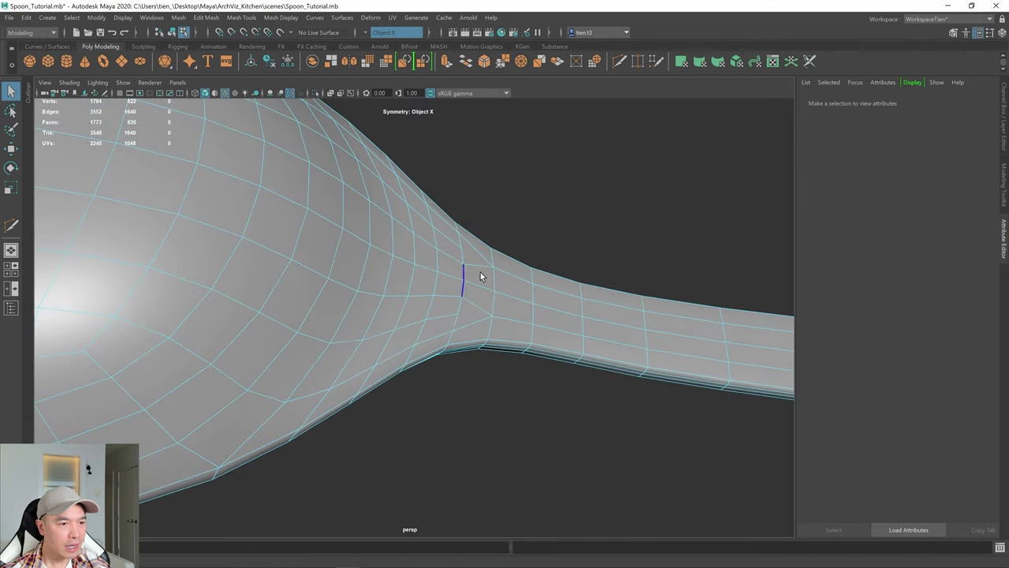
right_drag(489, 242, 451, 242)
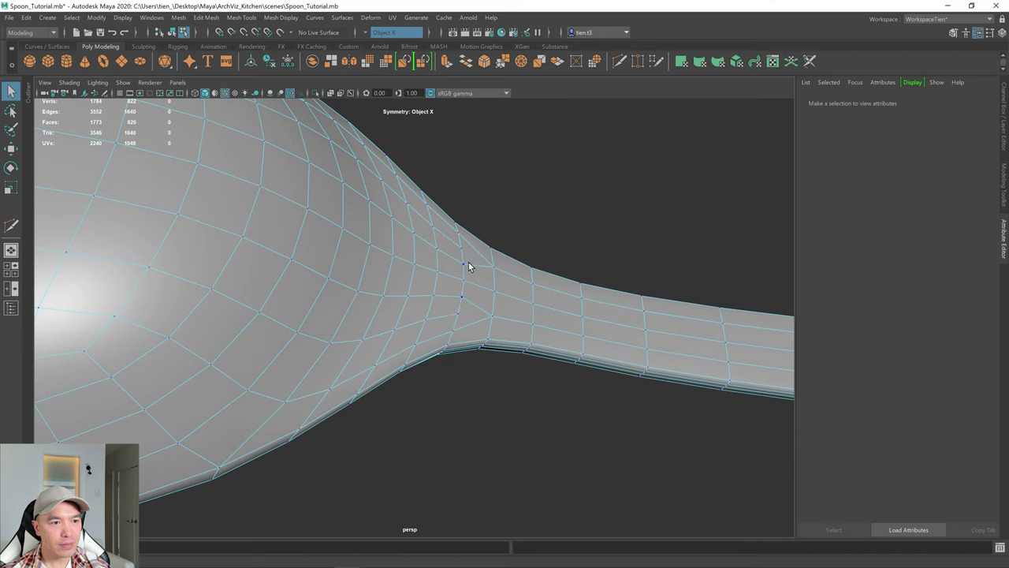
click(465, 252)
alt+drag(486, 301, 494, 302)
alt+middle_drag(525, 292, 398, 351)
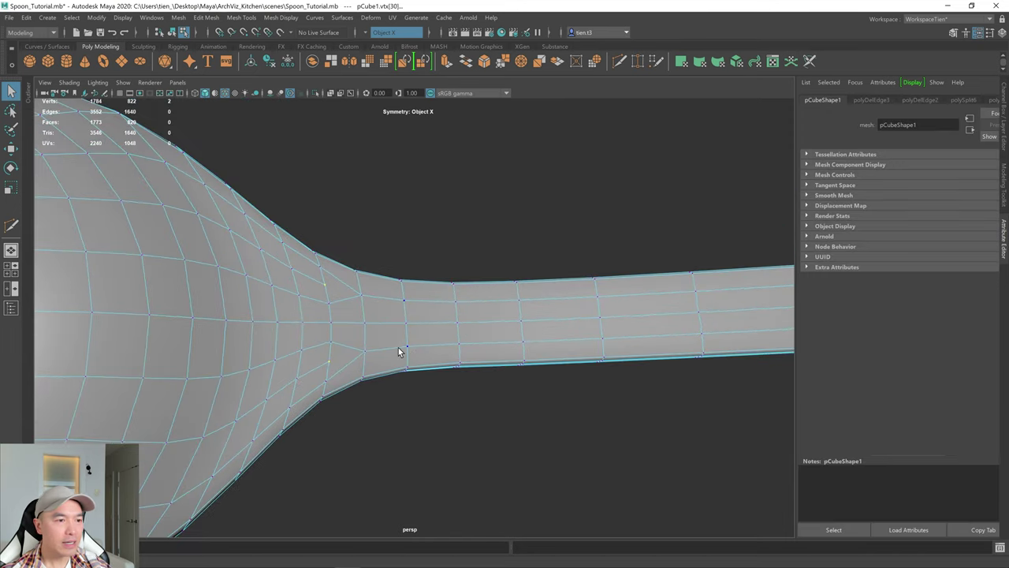
key(w)
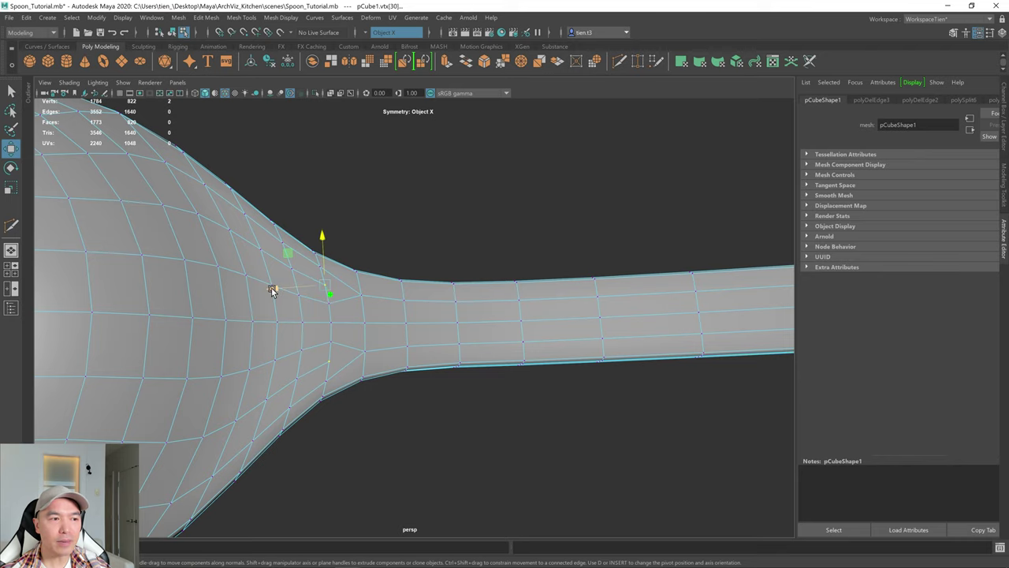
ctrl+shift+drag(274, 292, 254, 289)
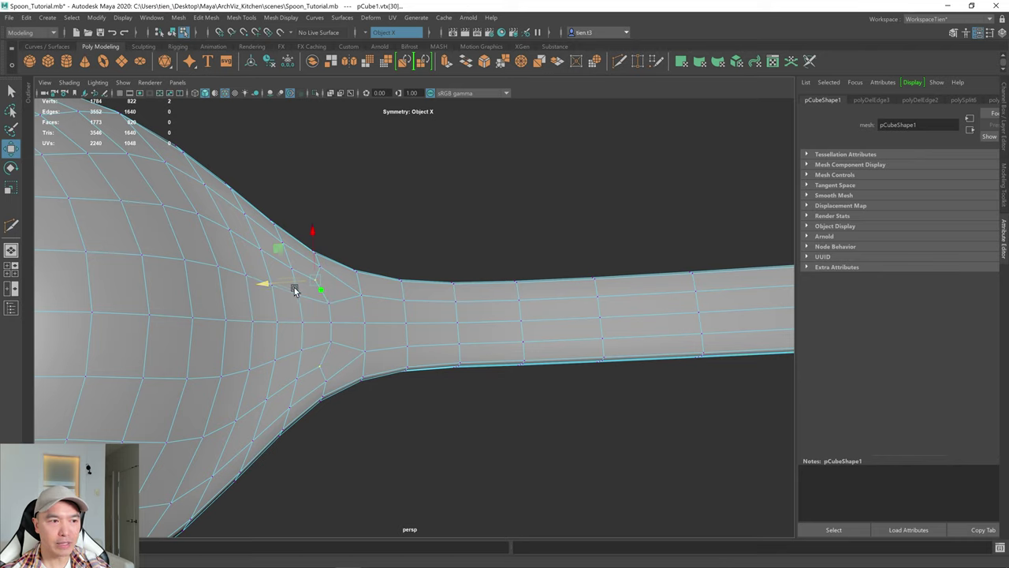
- Slide the matching mirrored vertices on the inner side of the neck slightly toward the bowl
alt+drag(331, 295, 298, 258)
key(q)
click(292, 232)
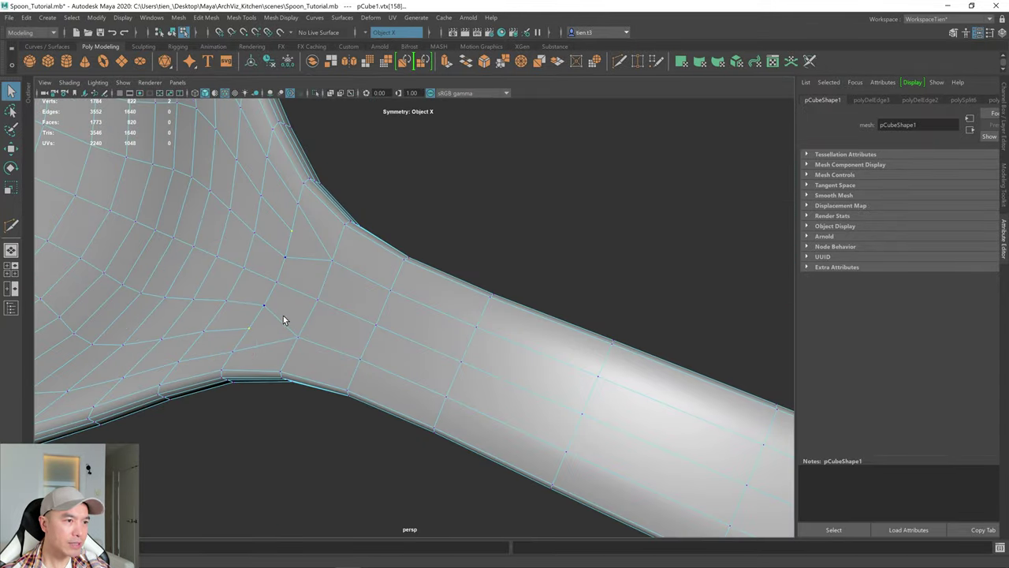
key(w)
ctrl+shift+drag(244, 210, 233, 207)
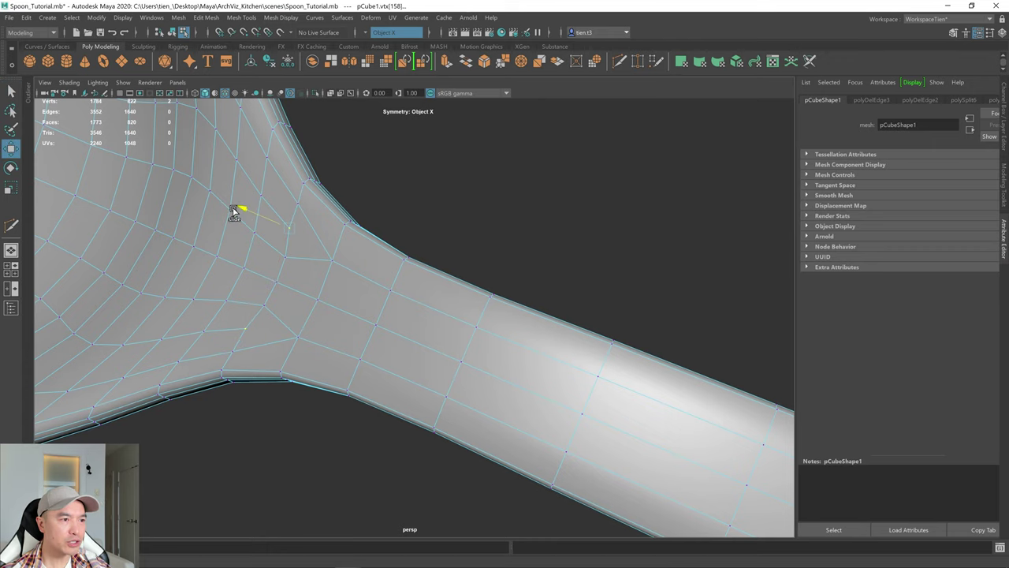
ctrl+shift+middle_drag(234, 211, 207, 209)
- Inspect the adjusted neck topology and return the spoon to object selection mode
alt+drag(207, 208, 237, 265)
alt+drag(356, 284, 375, 313)
alt+drag(469, 301, 479, 297)
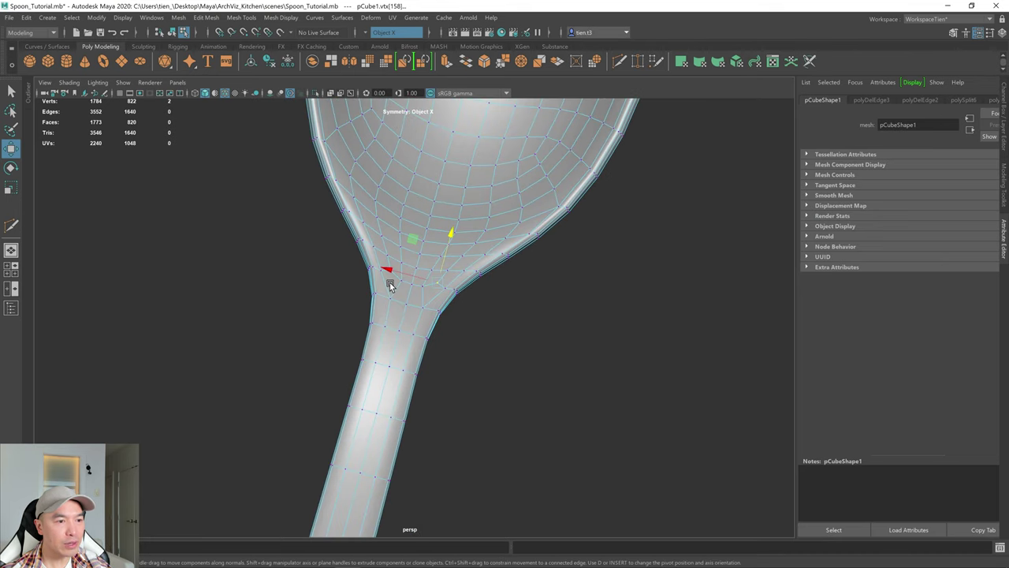
alt+drag(389, 286, 339, 273)
key(q)
right_drag(346, 202, 398, 178)
scroll(425, 193, down, 5)
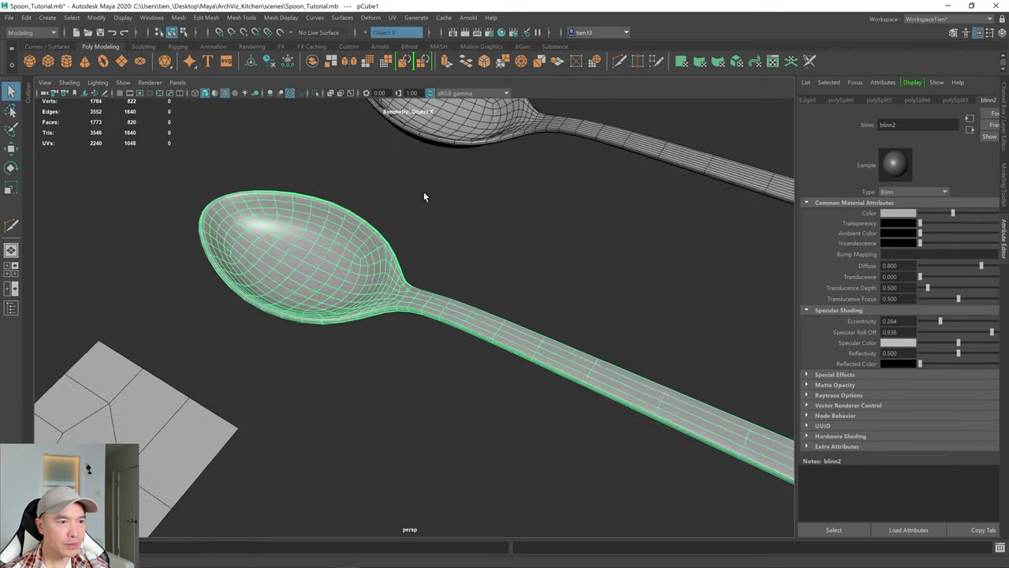
- Compare the edited spoon with its unedited copy, deselect both, and hide the wireframe overlay
alt+drag(425, 193, 341, 258)
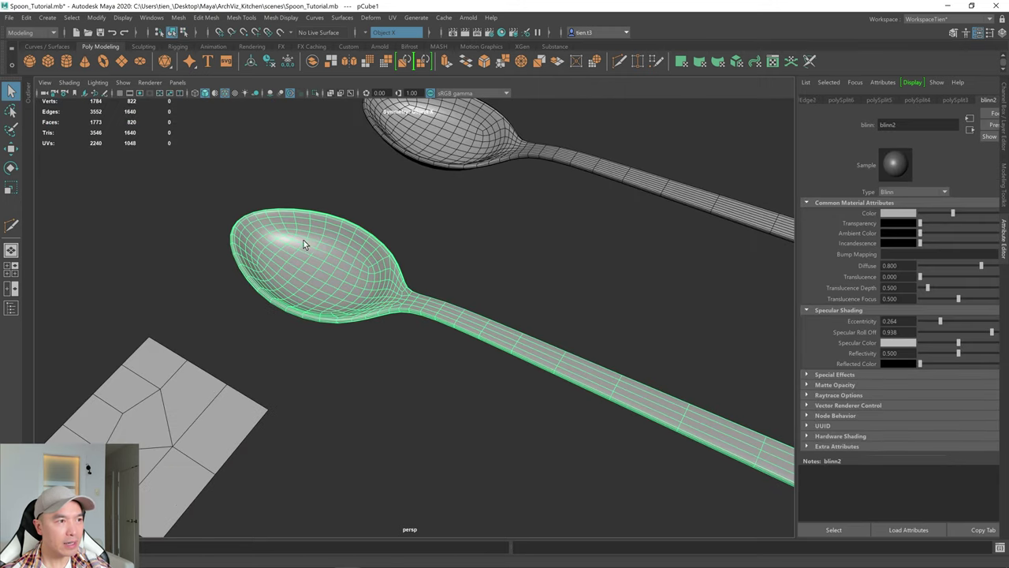
click(440, 157)
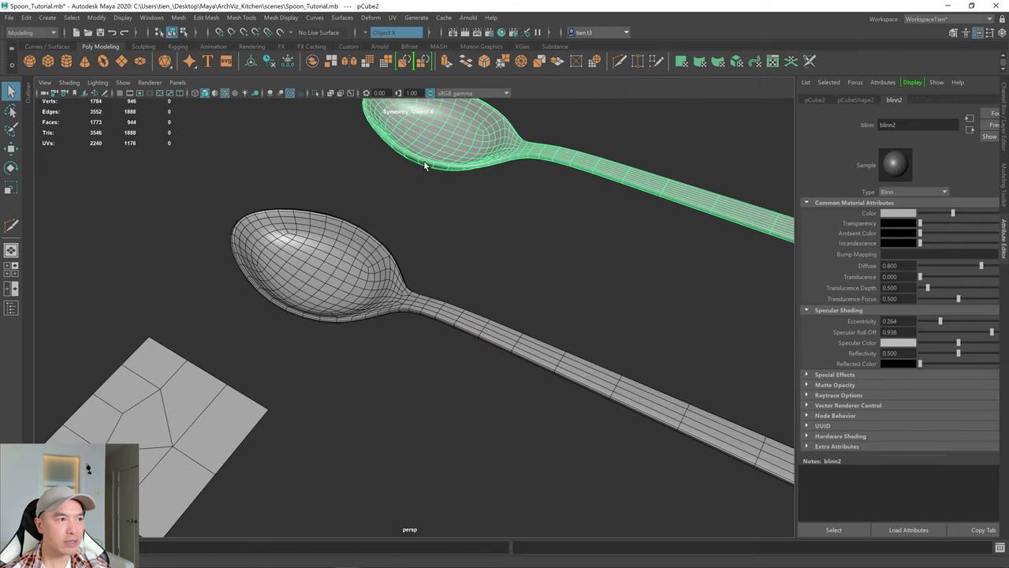
click(273, 281)
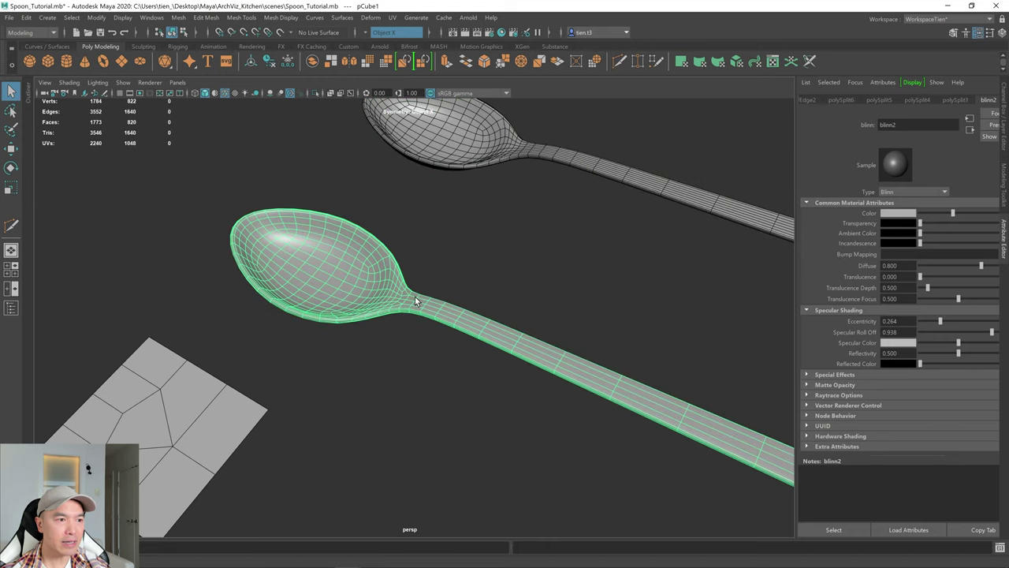
click(506, 274)
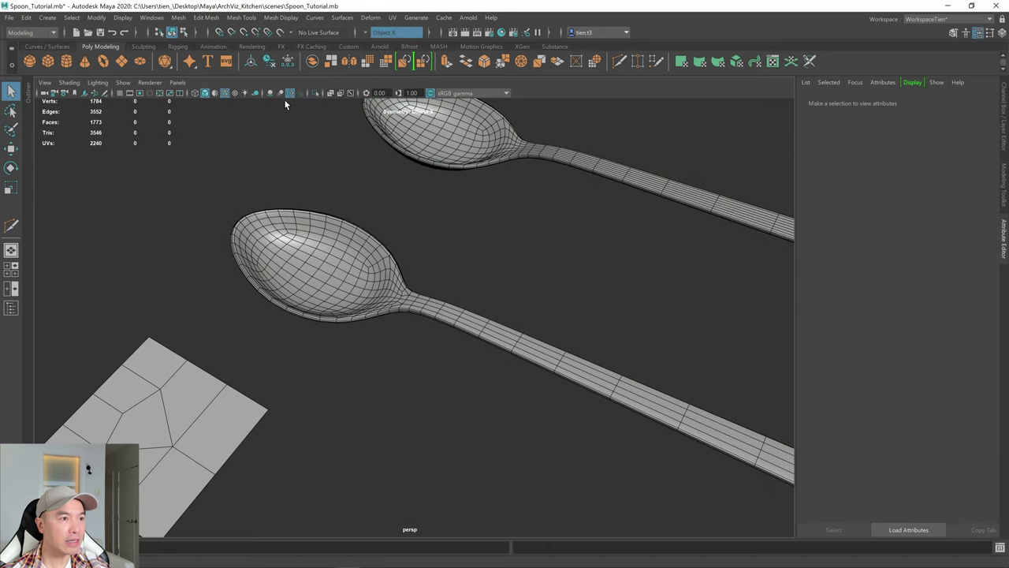
click(224, 93)
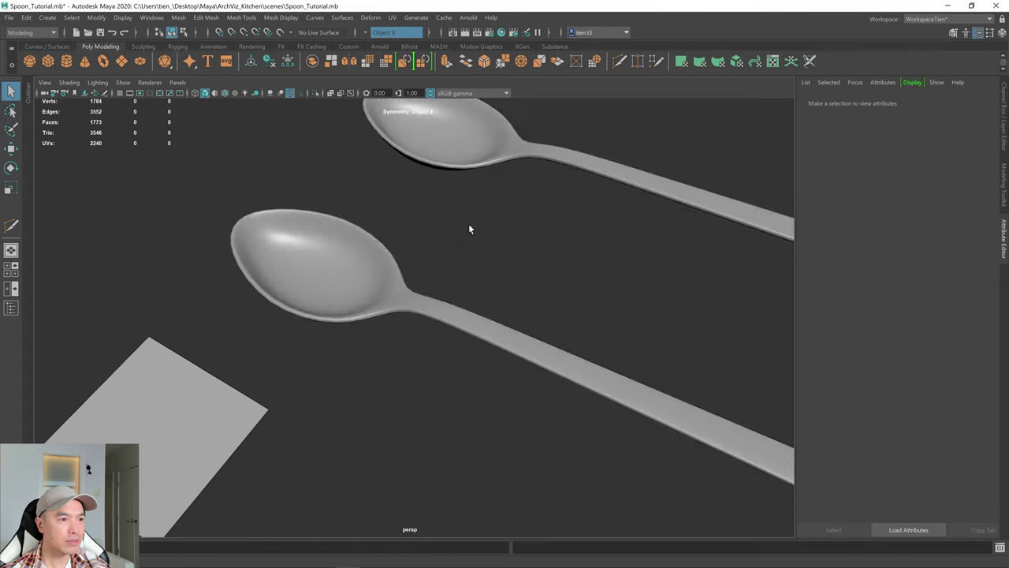
- Examine the smooth shading of both spoons around the bowl, neck and handle from several angles to spot differences
mouse_move(469, 225)
alt+mouse_down()
mouse_move(433, 244)
mouse_move(491, 281)
mouse_move(495, 299)
mouse_move(543, 283)
mouse_move(474, 257)
alt+mouse_up()
click(552, 298)
key(w)
click(340, 215)
alt+right_drag(340, 216, 412, 298)
alt+drag(412, 299, 428, 312)
alt+middle_drag(427, 312, 344, 218)
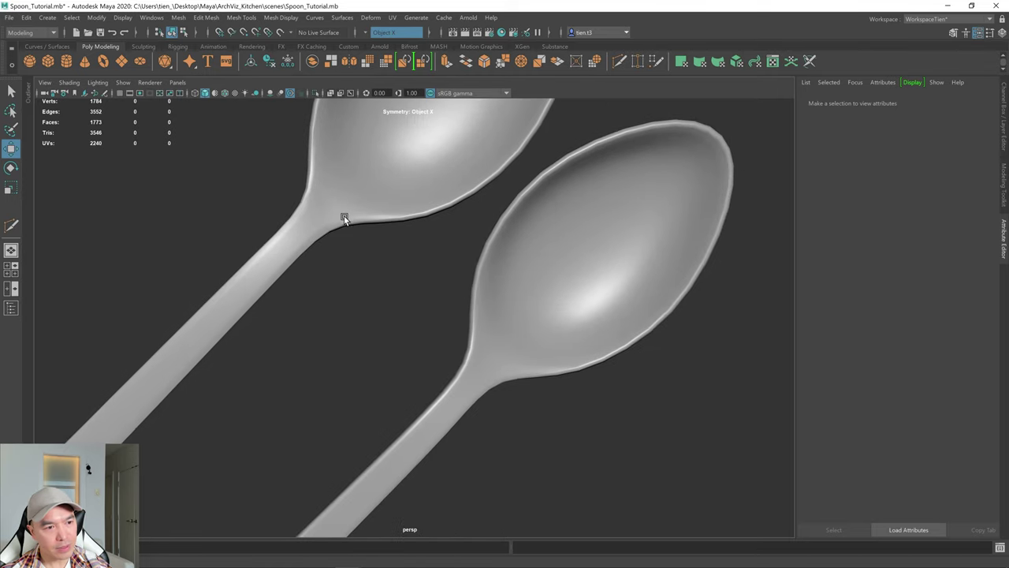
alt+drag(344, 218, 299, 237)
scroll(300, 237, up, 6)
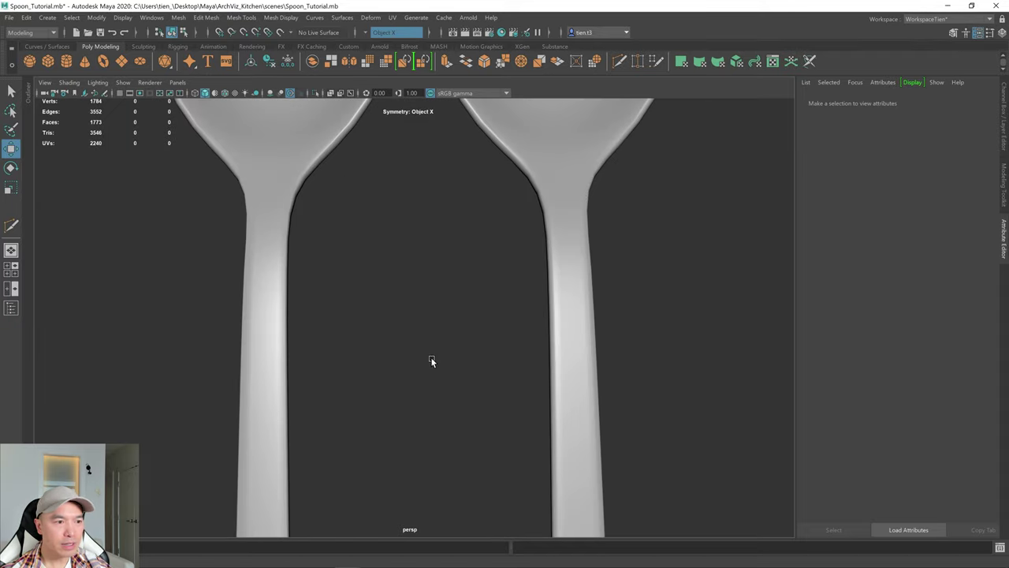
scroll(594, 310, down, 5)
alt+drag(581, 315, 442, 294)
- Move the unedited copy farther away and place a duplicate of the edited spoon in the gap between them
click(396, 254)
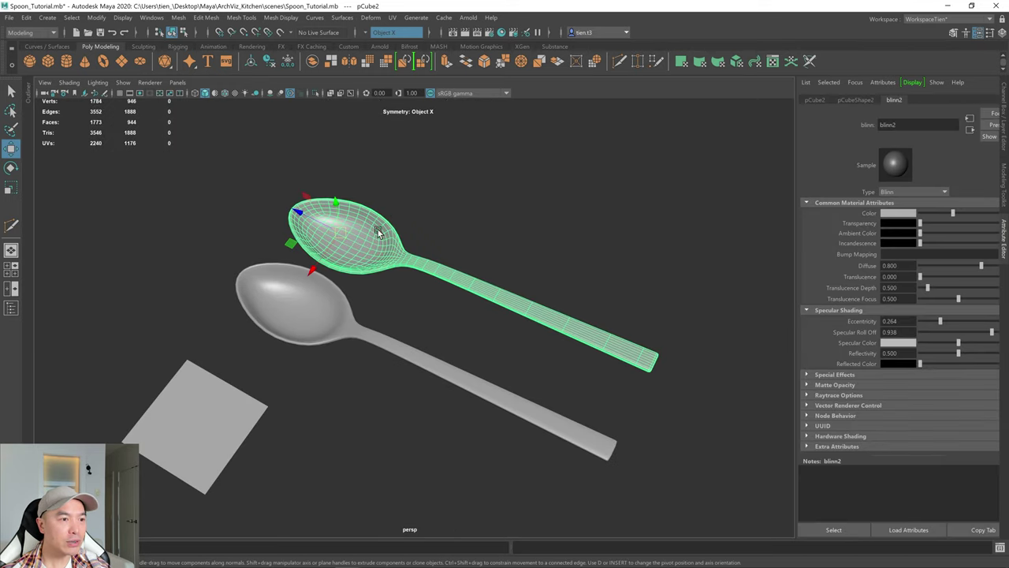
drag(311, 270, 374, 187)
click(307, 300)
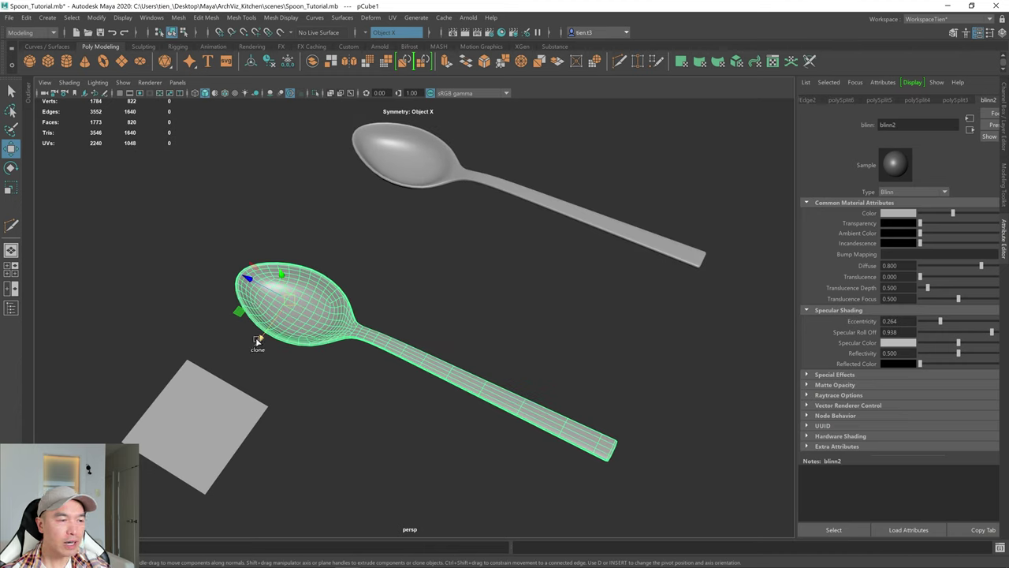
mouse_move(258, 343)
shift+mouse_down()
mouse_move(340, 260)
mouse_move(326, 291)
mouse_move(321, 279)
shift+mouse_up()
scroll(334, 279, up, 3)
scroll(320, 279, up, 3)
scroll(349, 261, up, 1)
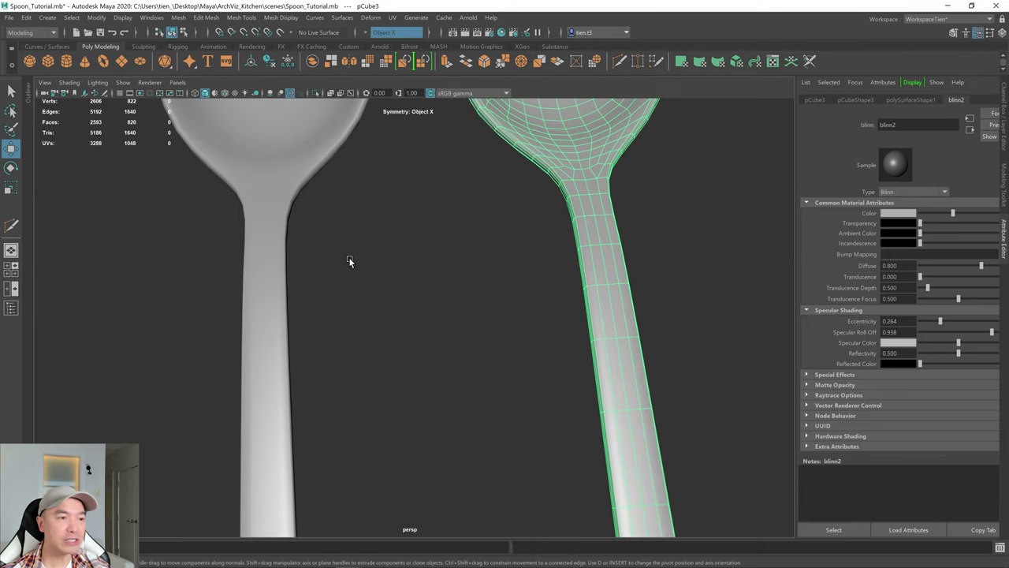
- Turn on the wireframe overlay and deselect the edited spoon, with its neck topology framed close up
scroll(394, 270, down, 1)
alt+middle_drag(412, 276, 476, 300)
click(384, 207)
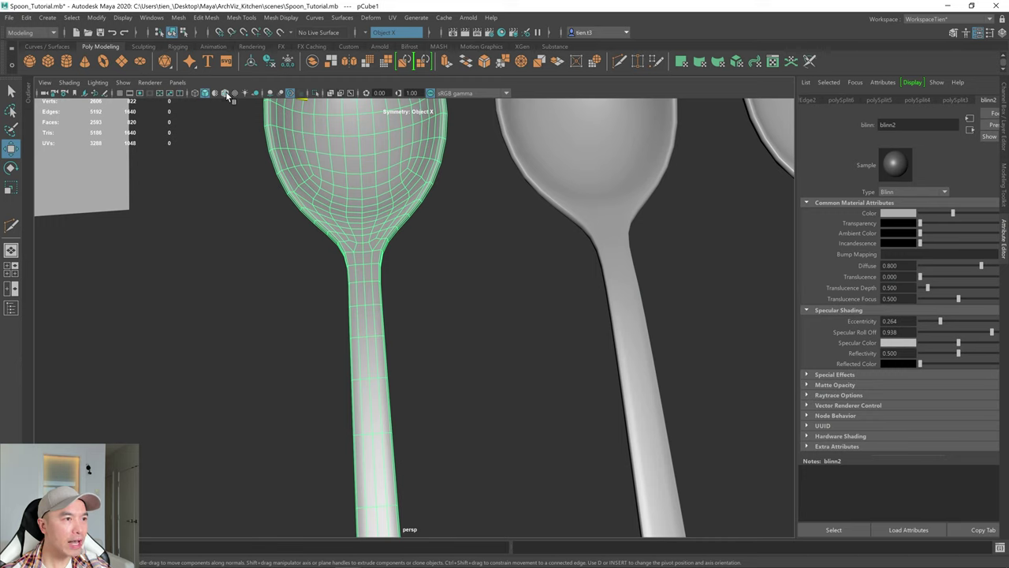
click(225, 93)
click(483, 296)
scroll(358, 257, up, 2)
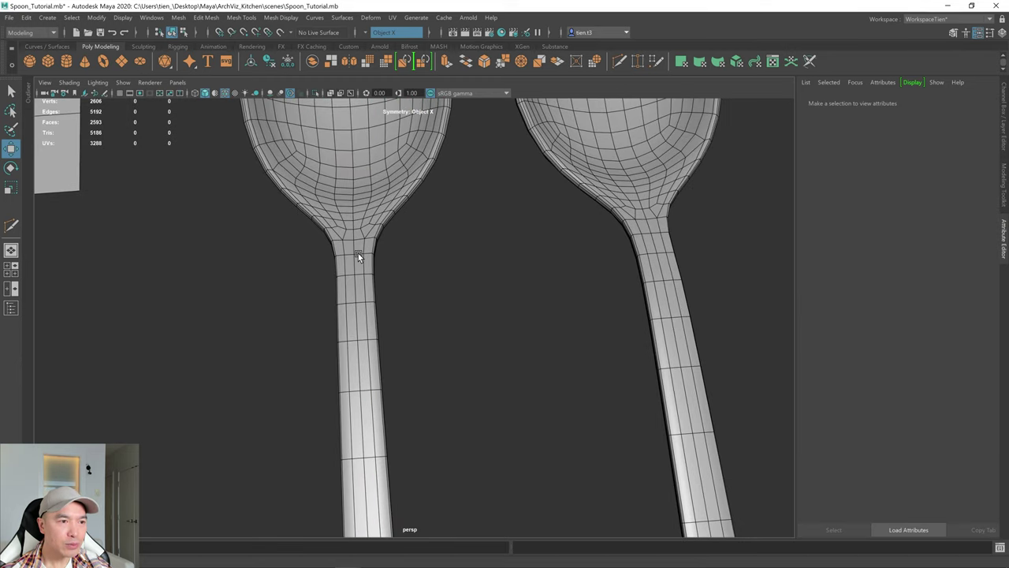
scroll(367, 291, down, 2)
scroll(451, 332, up, 4)
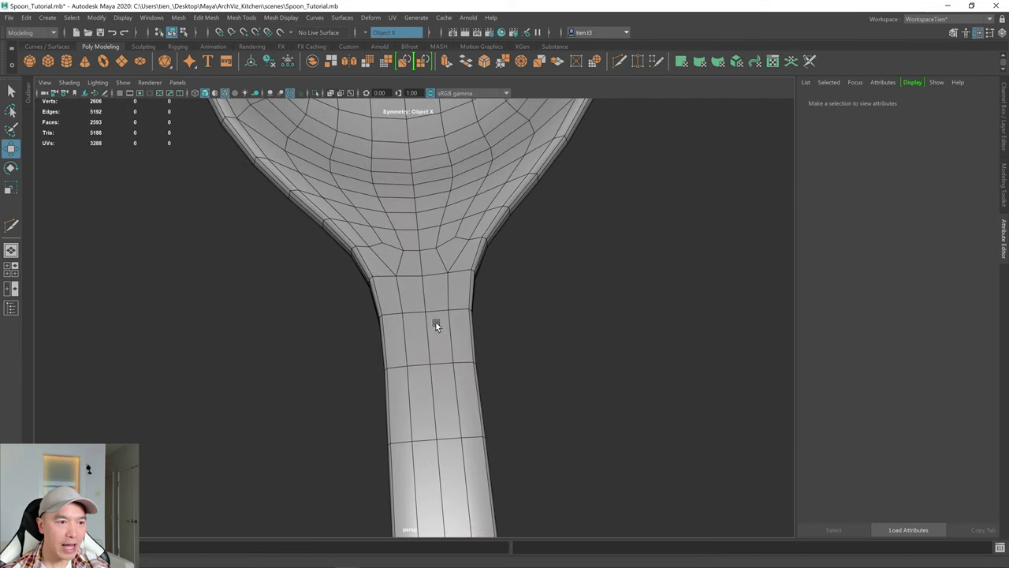
- Cut mirrored edges on the upper side of the neck from the V tips to the centre vertex of the next loop
alt+drag(450, 277, 476, 305)
key(q)
click(11, 226)
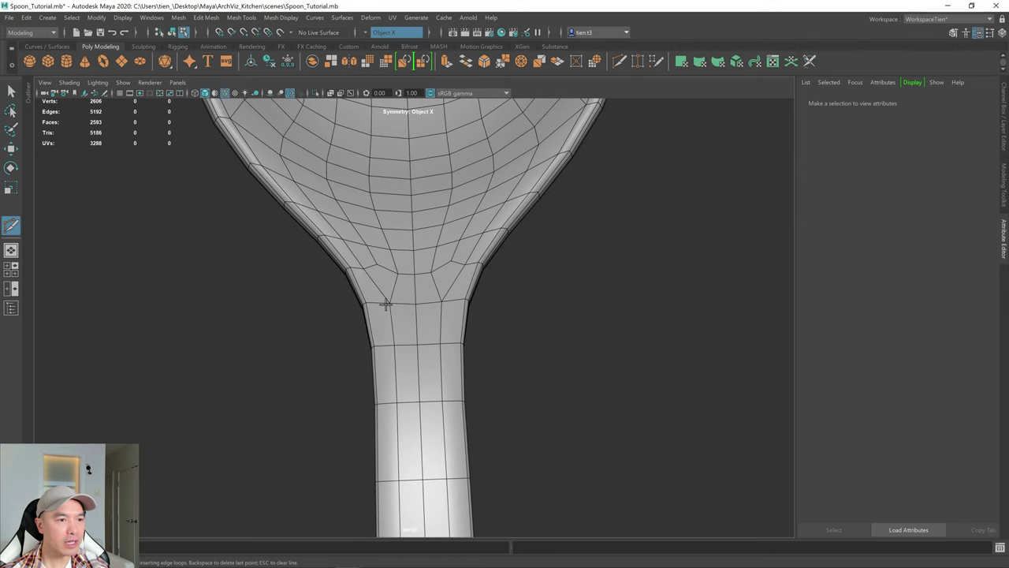
key(q)
click(377, 263)
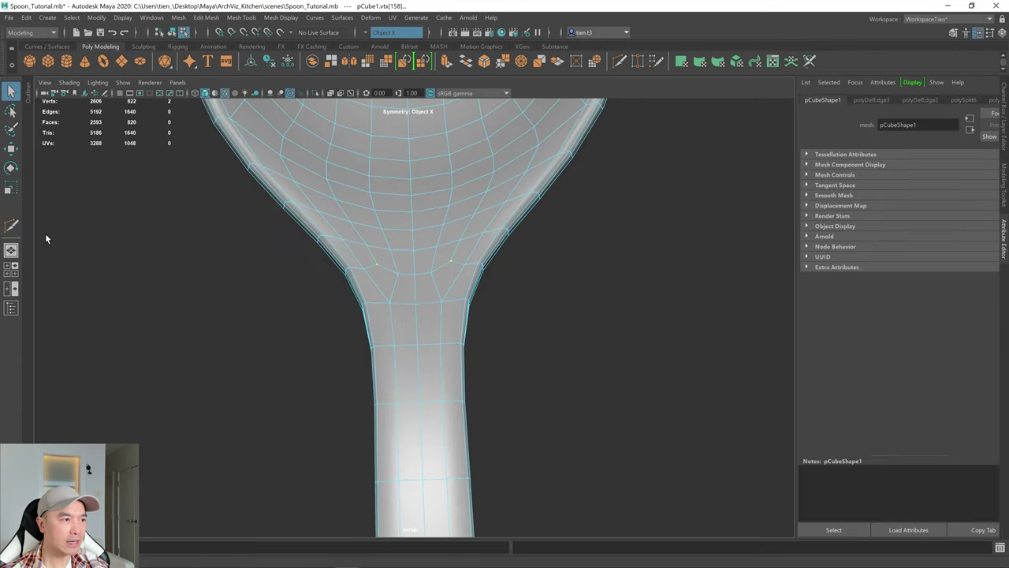
right_drag(472, 236, 546, 192)
click(546, 191)
click(444, 226)
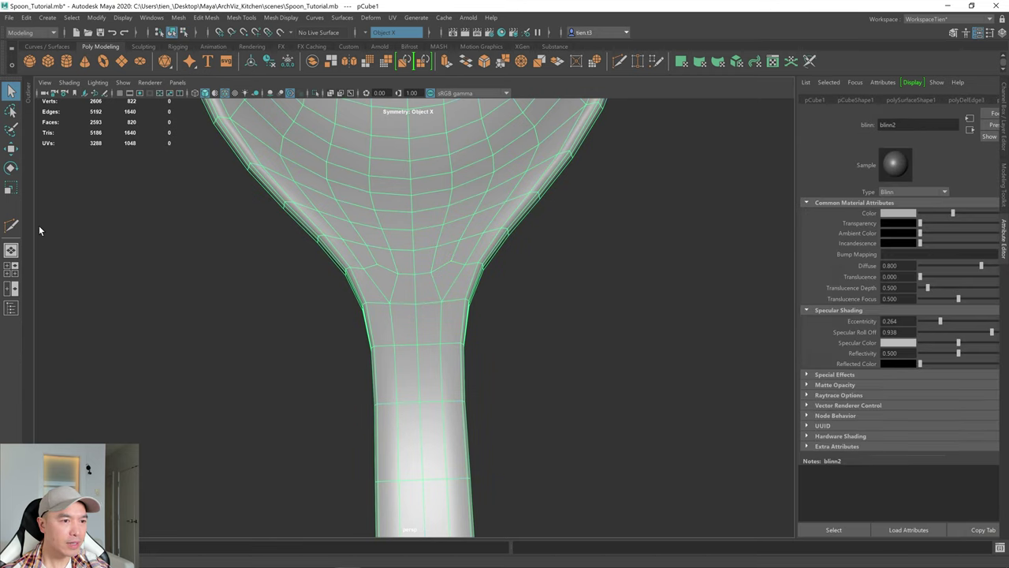
click(14, 227)
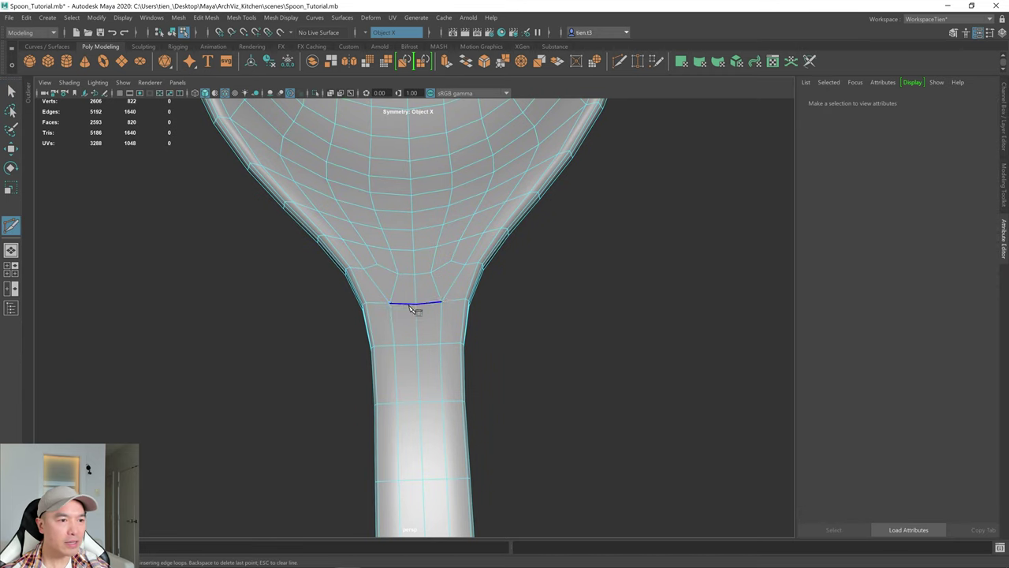
click(390, 305)
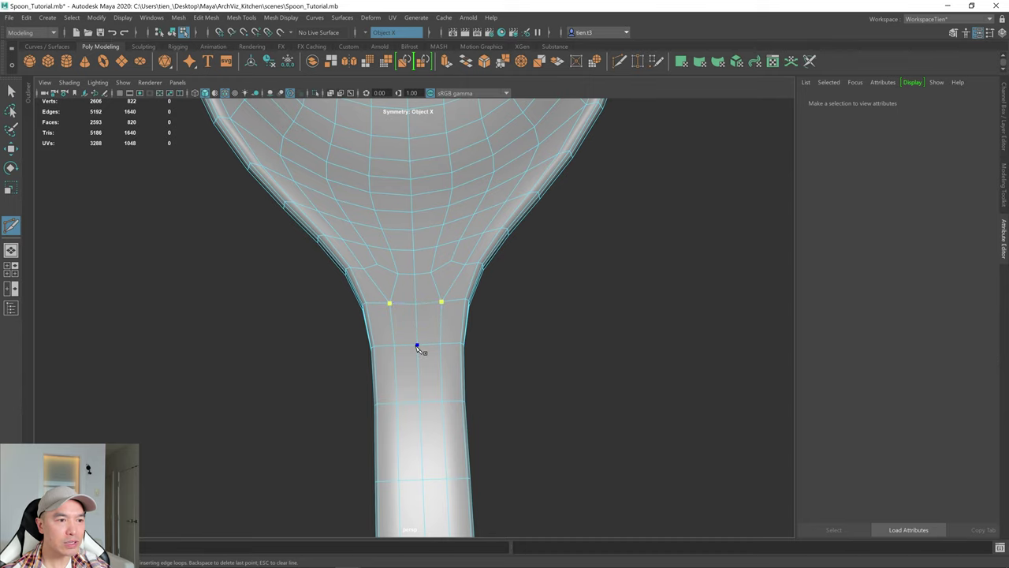
alt+drag(392, 347, 427, 300)
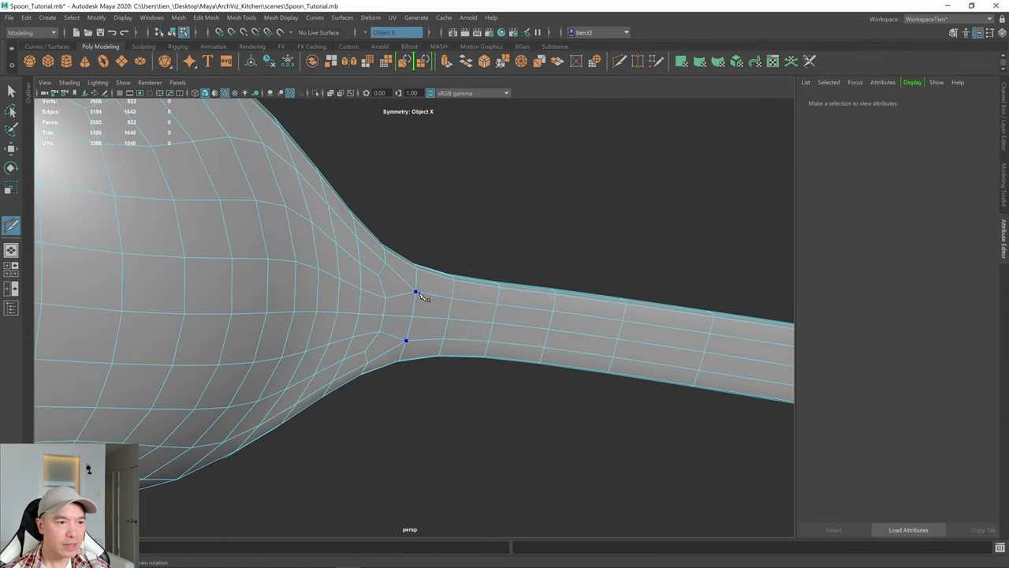
- Cut the matching mirrored edges on the neck's underside, joining the V tips to the centre line
key(Return)
alt+drag(448, 315, 363, 300)
alt+drag(341, 326, 339, 335)
alt+drag(432, 340, 444, 313)
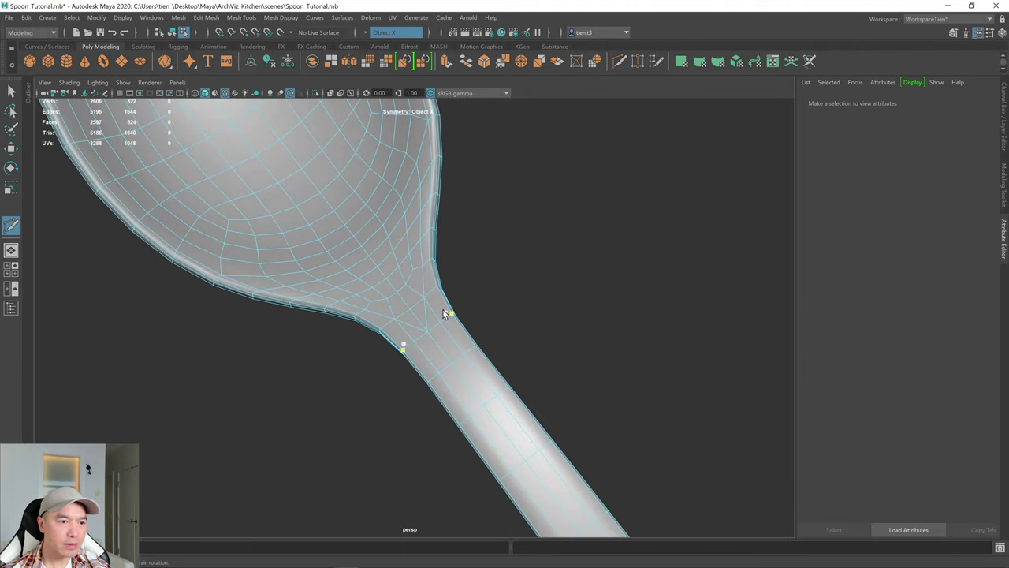
- Delete the mirrored lengthwise edge loops on either side of the handle's centre line
right_drag(446, 248, 443, 244)
double_click(438, 316)
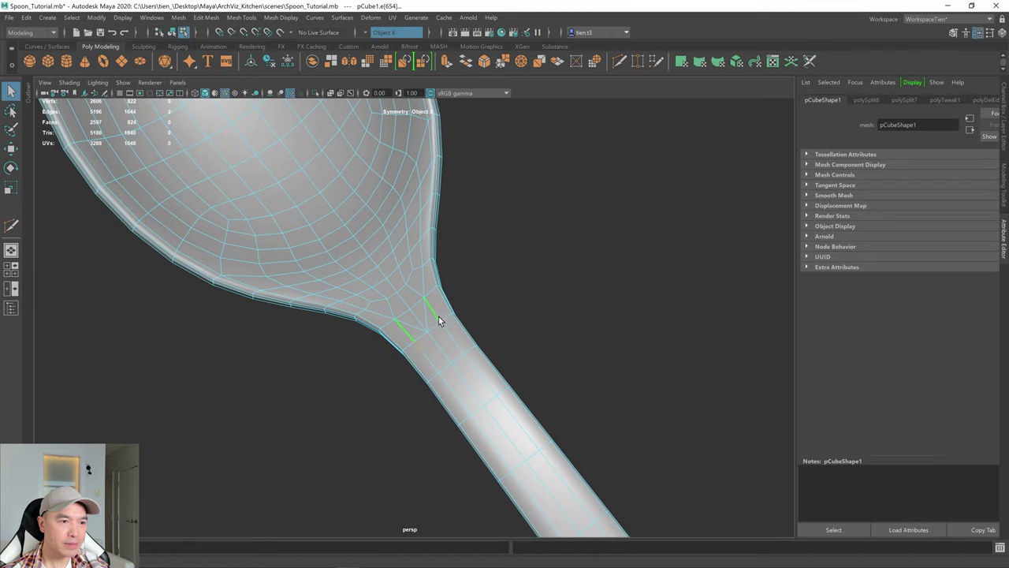
alt+drag(479, 319, 520, 296)
key(Delete)
- Delete the short centre edge inside the V on both the upper side and the underside of the neck
right_drag(430, 275, 432, 234)
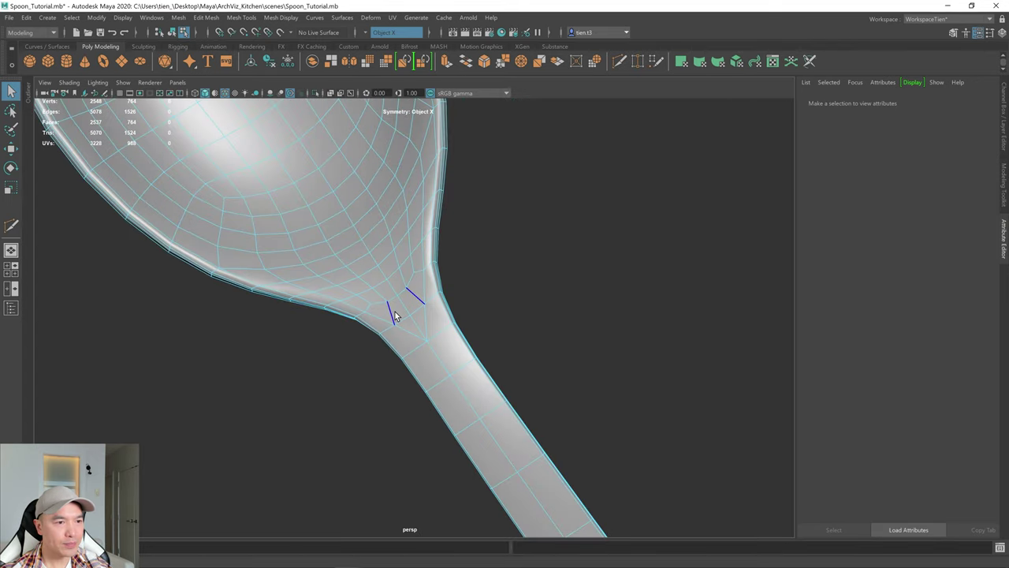
click(409, 319)
alt+drag(468, 295, 368, 308)
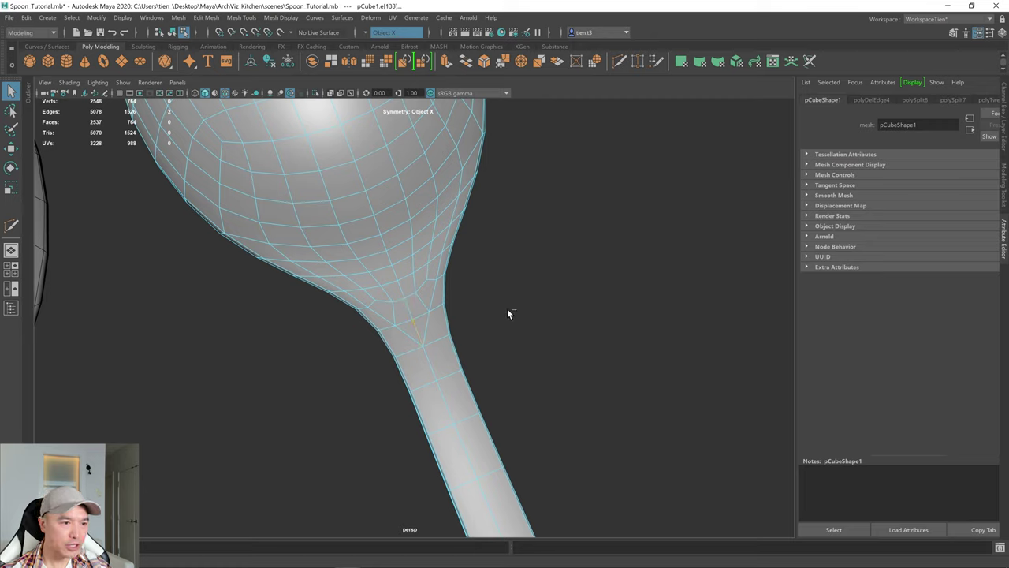
key(Delete)
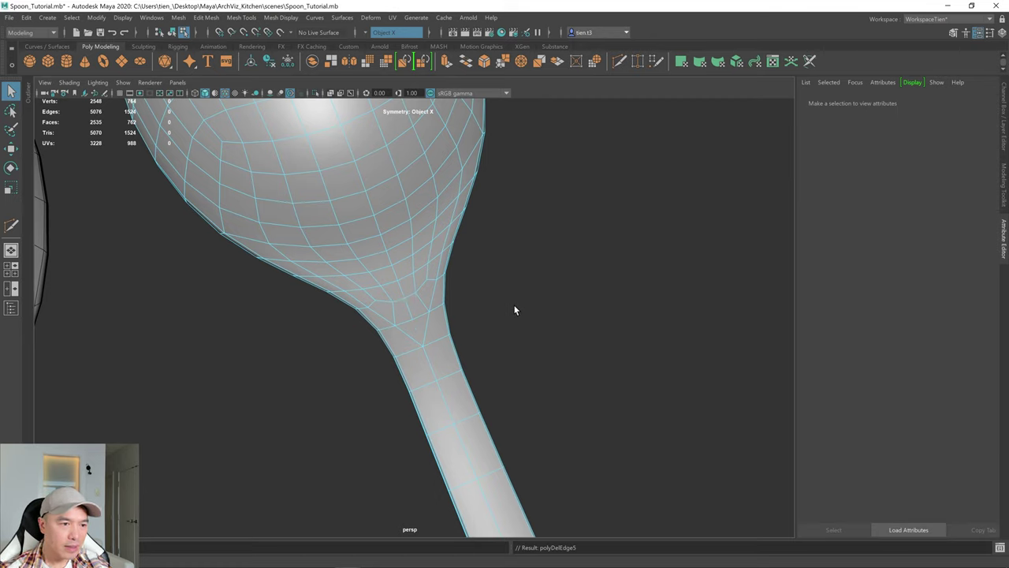
- Slide the centre vertex above the V along its edge on the neck's underside, and adjust the matching vertex on the upper side
right_drag(433, 306, 408, 317)
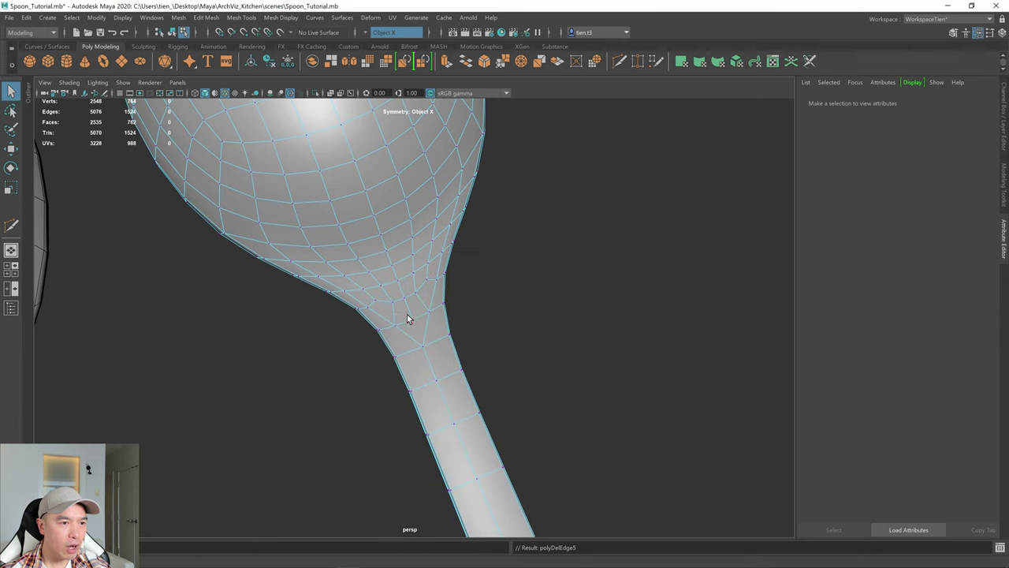
click(413, 320)
alt+drag(415, 321, 433, 354)
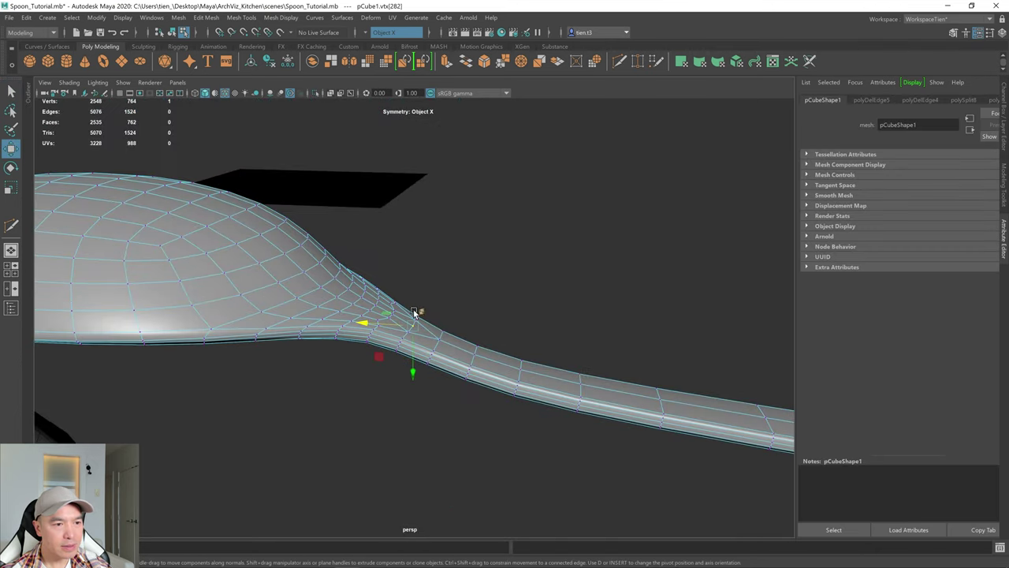
alt+drag(376, 325, 419, 283)
alt+drag(402, 325, 332, 372)
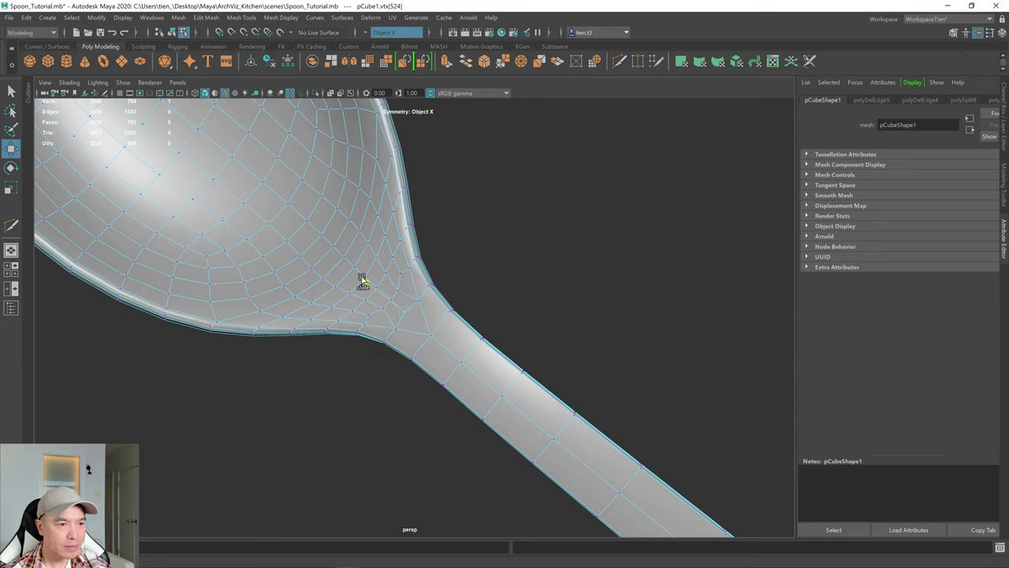
- Return the spoon to object selection mode, review its wireframe beside the duplicate, and hide the wireframe overlay
scroll(392, 304, down, 5)
right_drag(401, 252, 532, 239)
scroll(536, 263, down, 3)
alt+drag(538, 281, 510, 275)
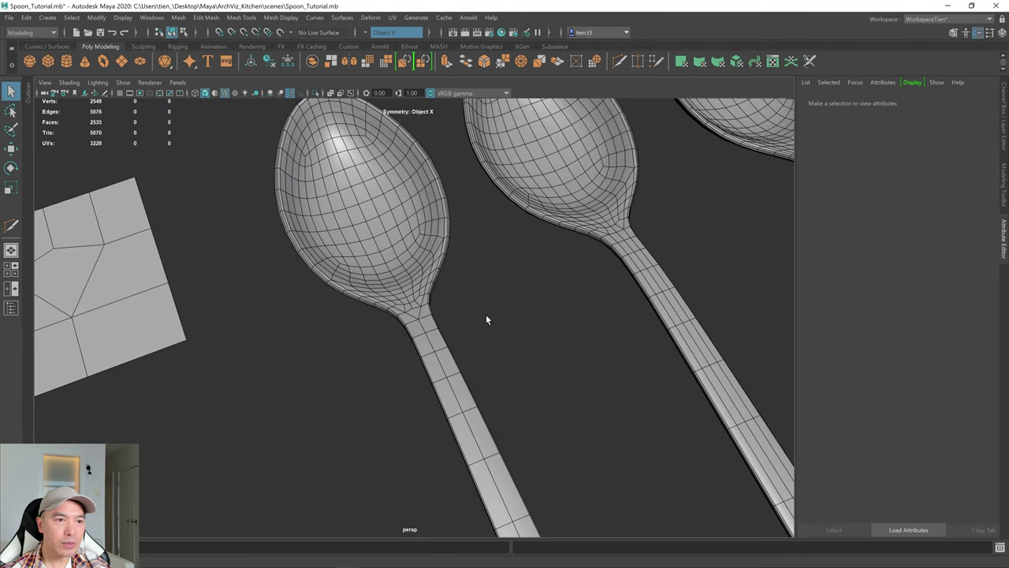
alt+drag(450, 312, 436, 320)
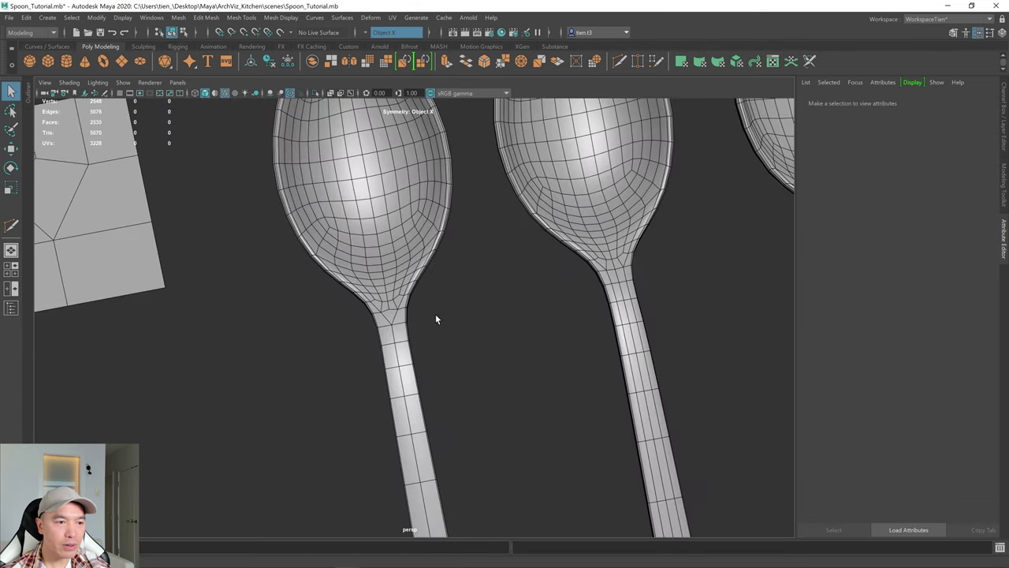
click(225, 93)
scroll(508, 319, down, 3)
- Select the three spoons individually to compare their triangle counts and neck topology, leaving nothing selected
alt+drag(446, 326, 469, 316)
alt+drag(545, 211, 577, 191)
click(577, 191)
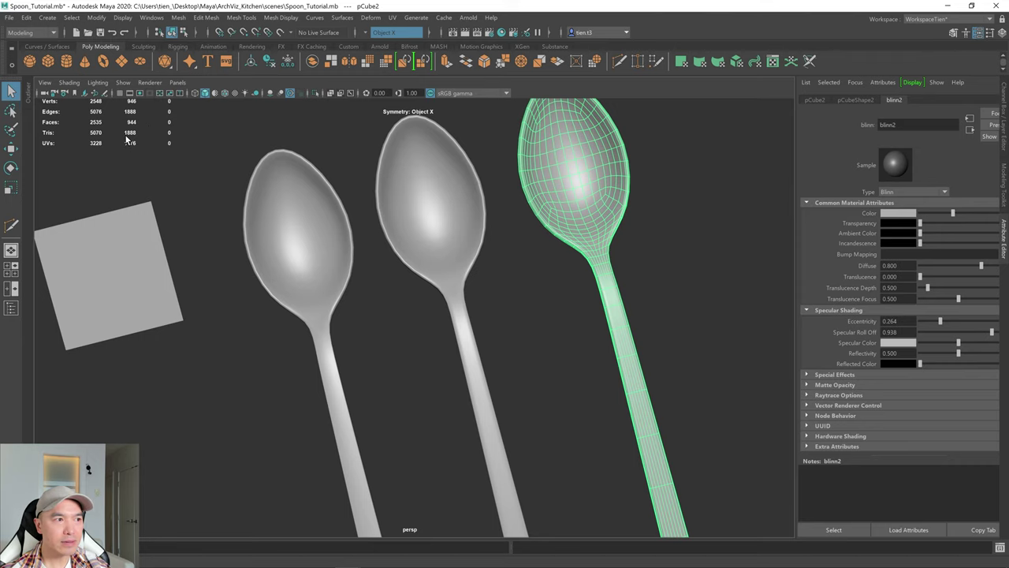
alt+drag(506, 213, 518, 209)
click(481, 265)
alt+middle_drag(516, 268, 532, 263)
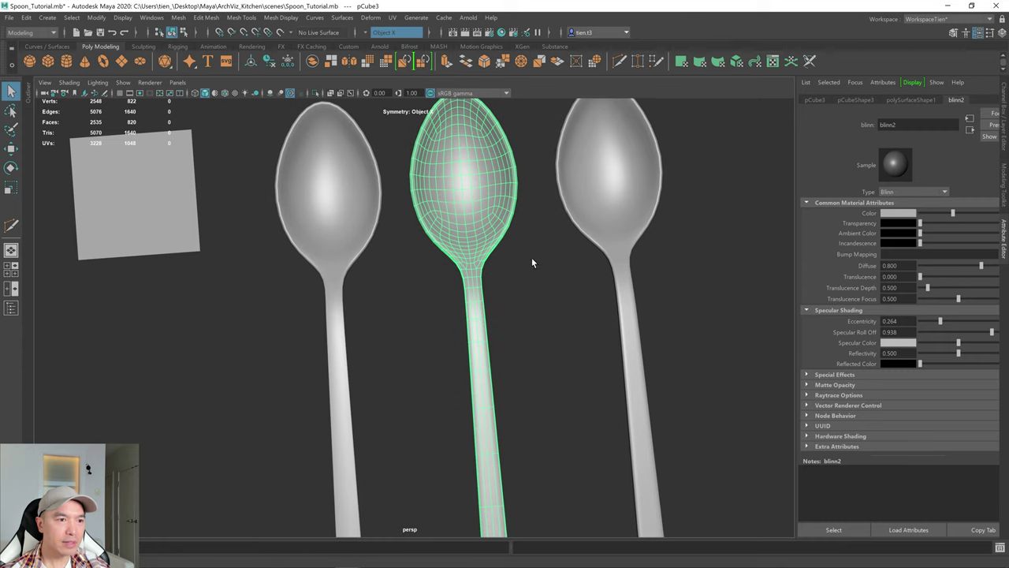
scroll(477, 204, up, 5)
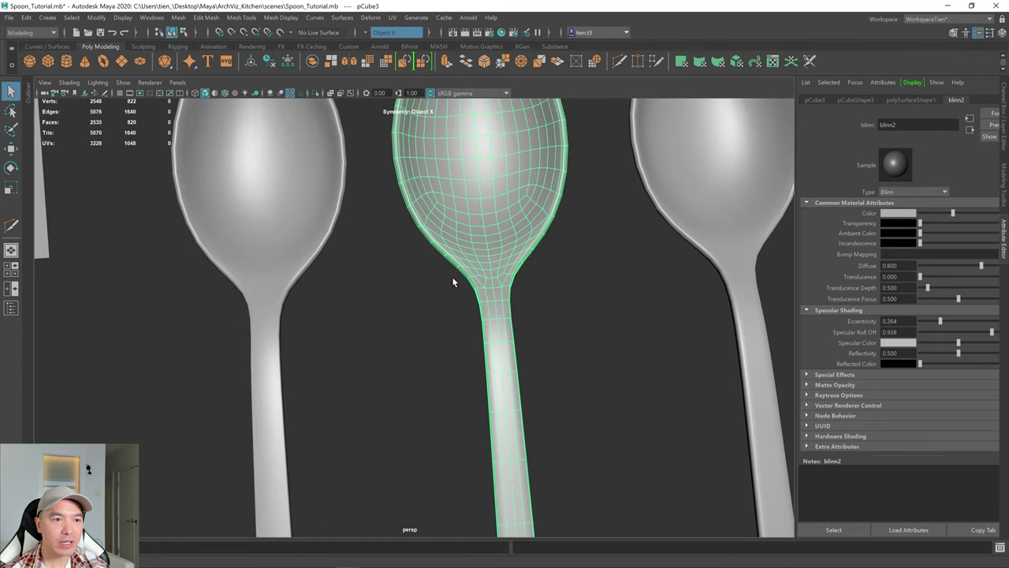
click(346, 310)
click(202, 209)
alt+middle_drag(315, 249, 458, 249)
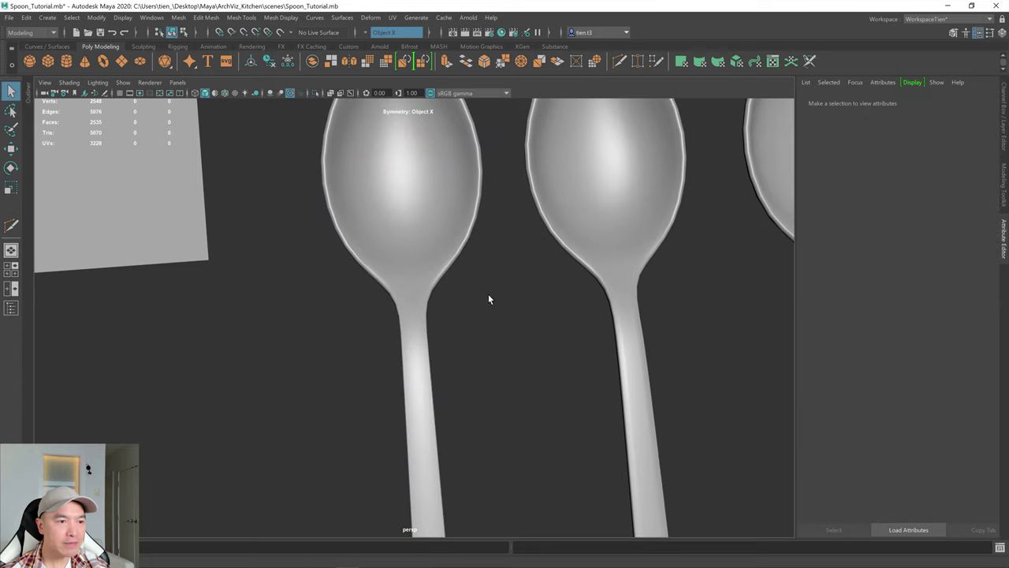
scroll(482, 300, up, 2)
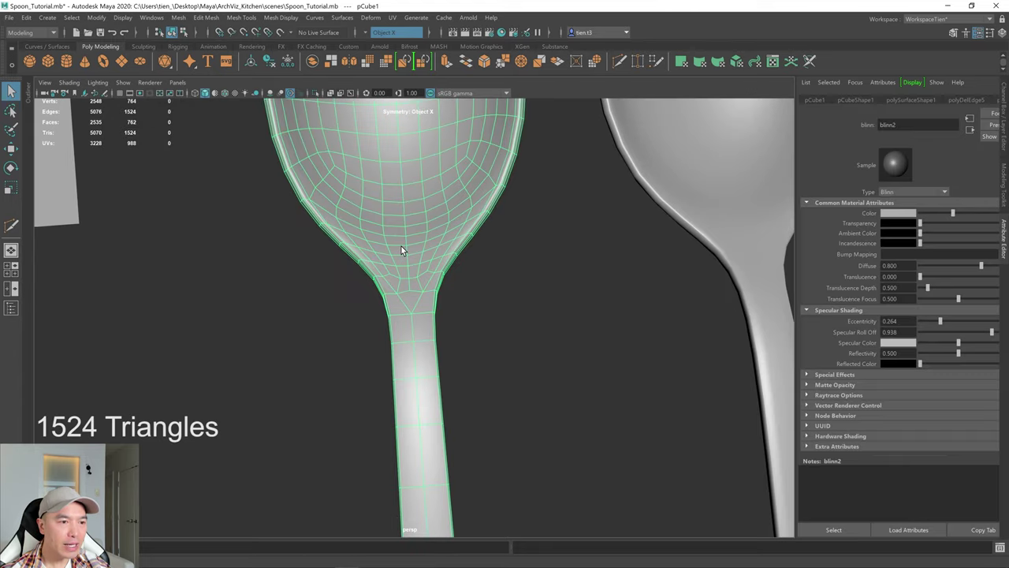
scroll(524, 271, up, 3)
click(543, 288)
- Compare the neck and handle shading of all three spoons up close and from low angles
scroll(473, 296, down, 5)
alt+middle_drag(555, 302, 263, 316)
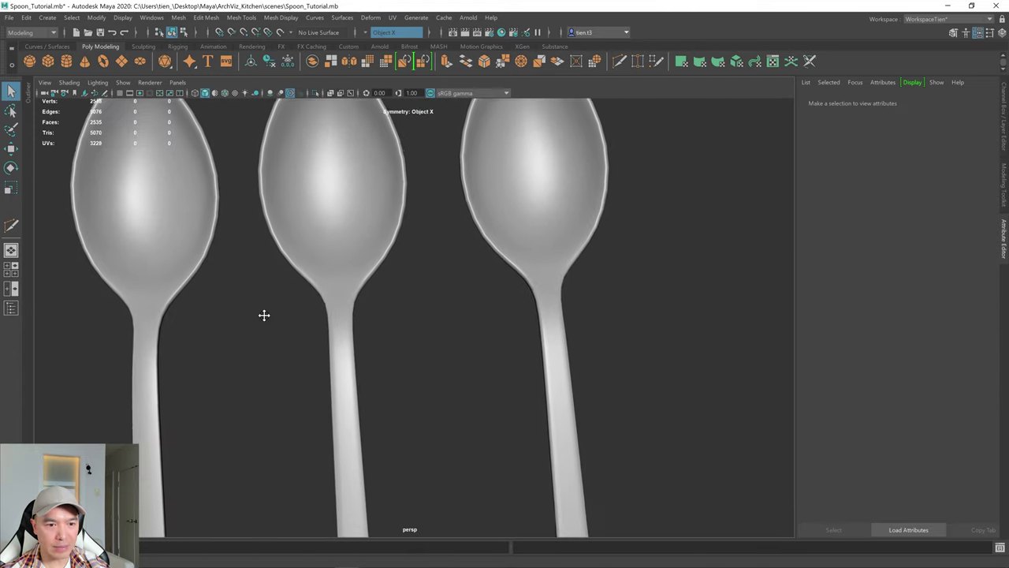
scroll(479, 342, up, 3)
scroll(354, 343, up, 2)
alt+middle_drag(354, 343, 328, 342)
alt+middle_drag(373, 317, 640, 260)
alt+middle_drag(601, 295, 511, 291)
alt+drag(511, 291, 496, 317)
scroll(522, 292, down, 3)
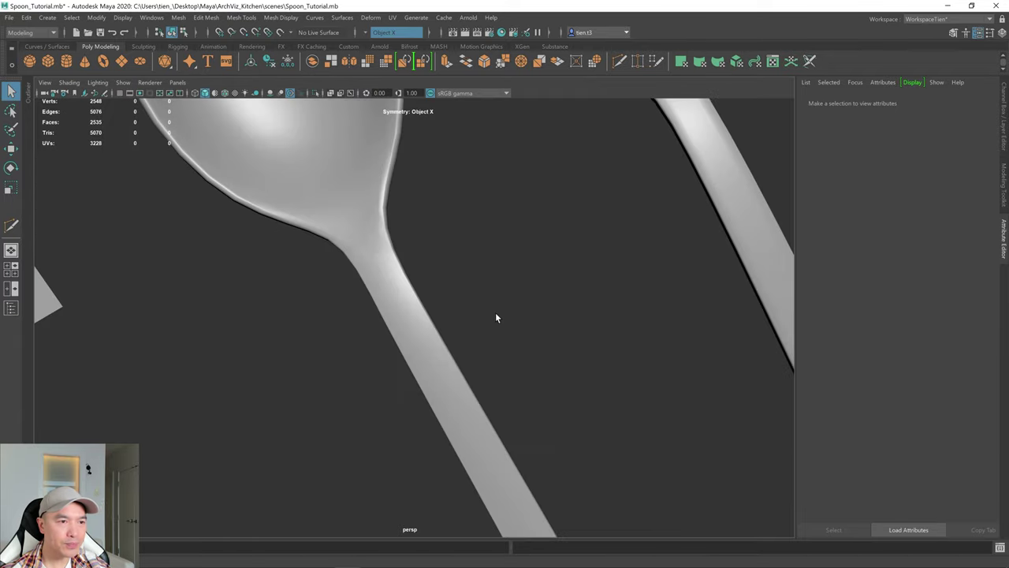
alt+middle_drag(496, 318, 274, 371)
scroll(307, 323, up, 2)
alt+middle_drag(319, 301, 470, 319)
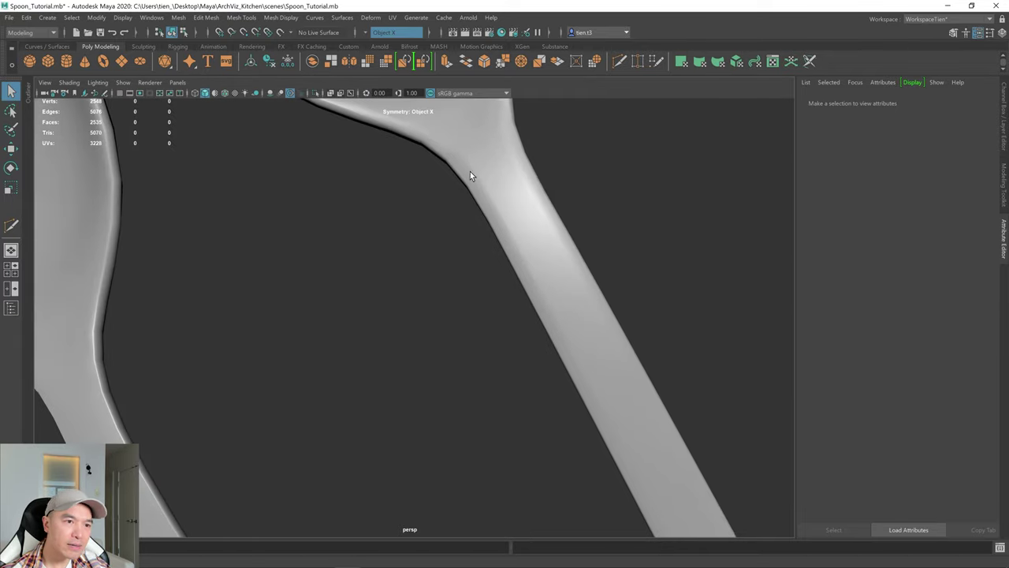
alt+drag(529, 275, 434, 333)
alt+middle_drag(434, 333, 474, 251)
scroll(480, 294, down, 3)
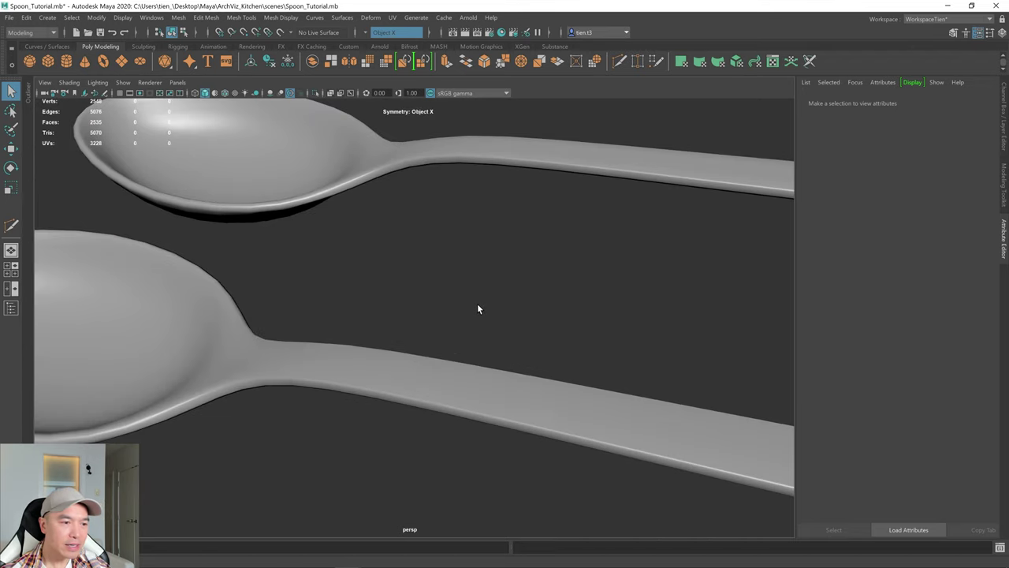
- Check the most reduced spoon's wireframe at the neck, deselect it, and view all three spoons side by side
alt+drag(480, 294, 453, 349)
click(398, 420)
alt+drag(431, 392, 417, 399)
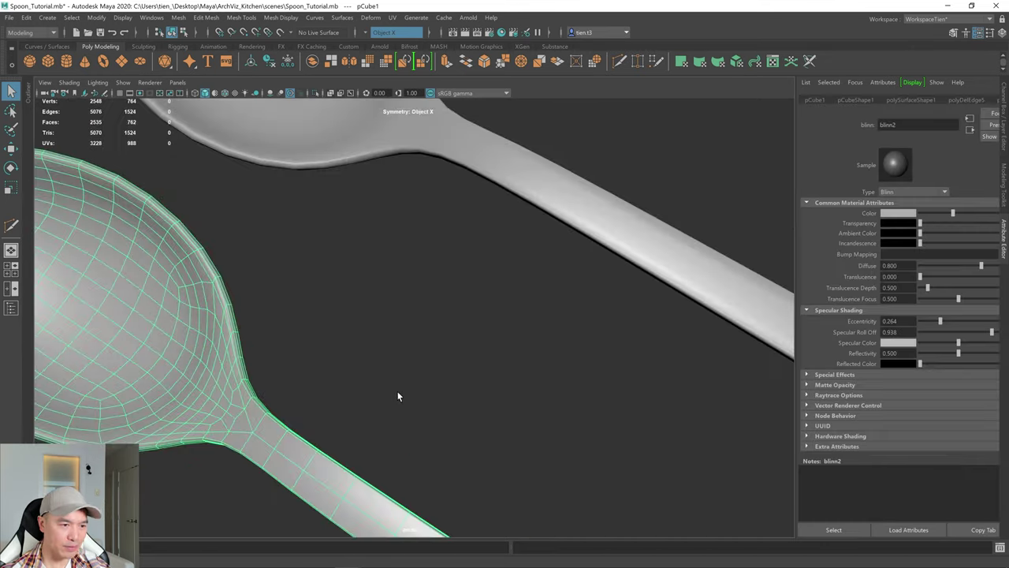
alt+middle_drag(417, 399, 466, 306)
click(480, 292)
alt+drag(466, 307, 279, 323)
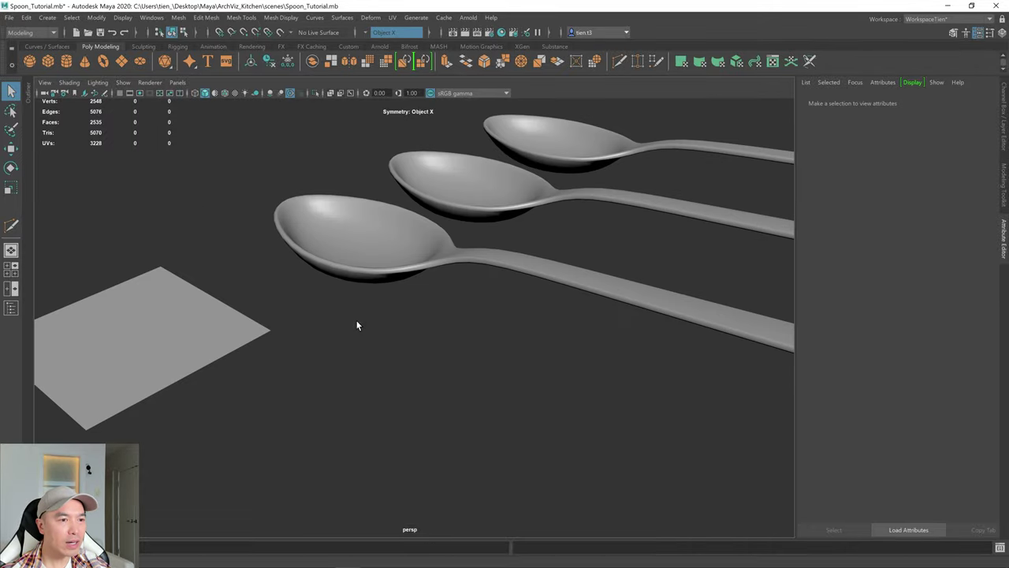
- Show the wireframe over the shaded surfaces of all three spoons and view them from the bowl end
scroll(378, 319, up, 3)
scroll(518, 254, down, 4)
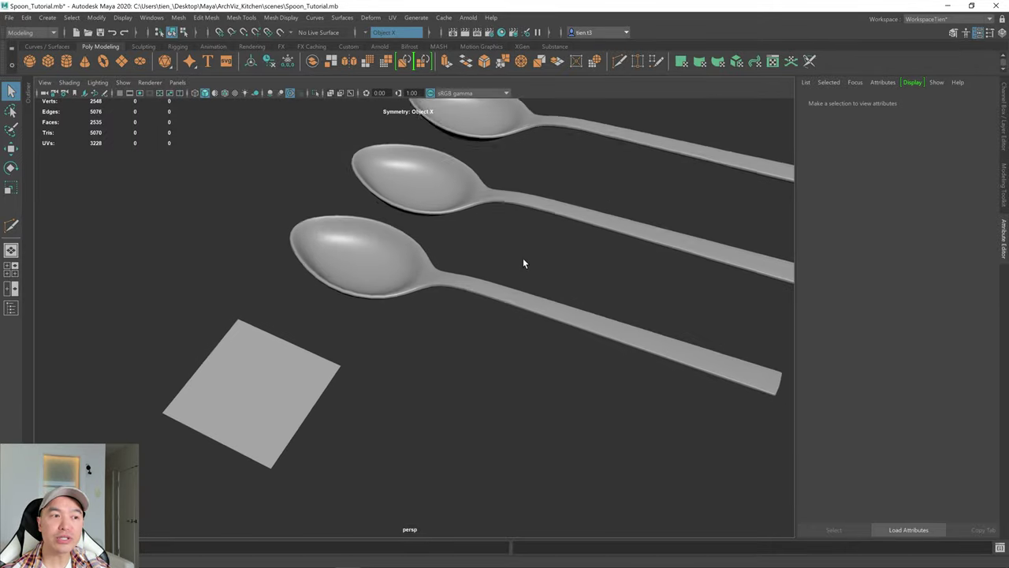
alt+middle_drag(523, 258, 504, 291)
scroll(398, 313, up, 3)
click(225, 93)
mouse_move(288, 268)
alt+mouse_down()
mouse_move(361, 261)
mouse_move(344, 250)
mouse_move(504, 305)
alt+mouse_up()
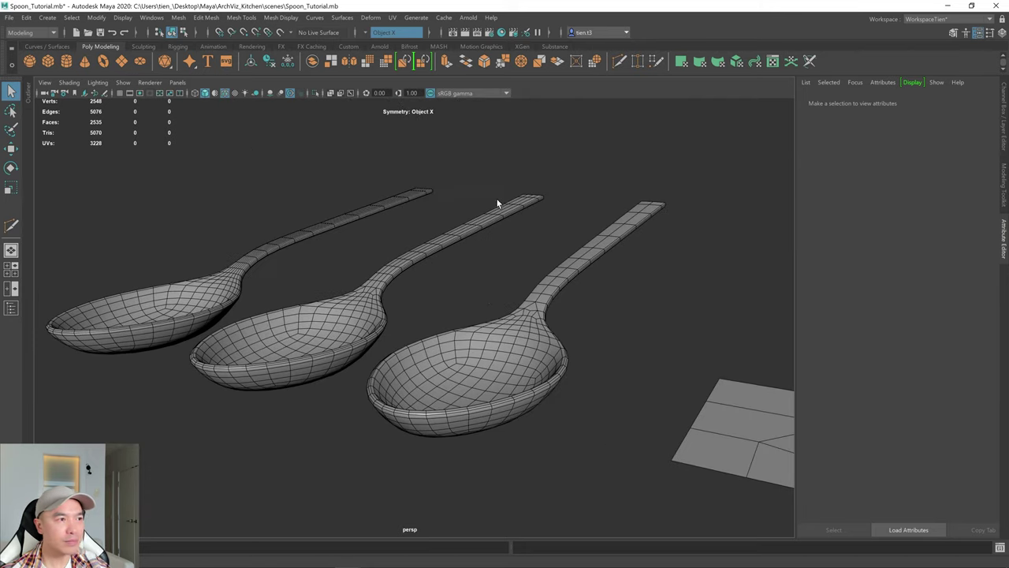
- Compare the bowl, neck and handle topology of the three wireframed spoons from several angles and distances
scroll(575, 372, up, 4)
alt+middle_drag(570, 370, 555, 361)
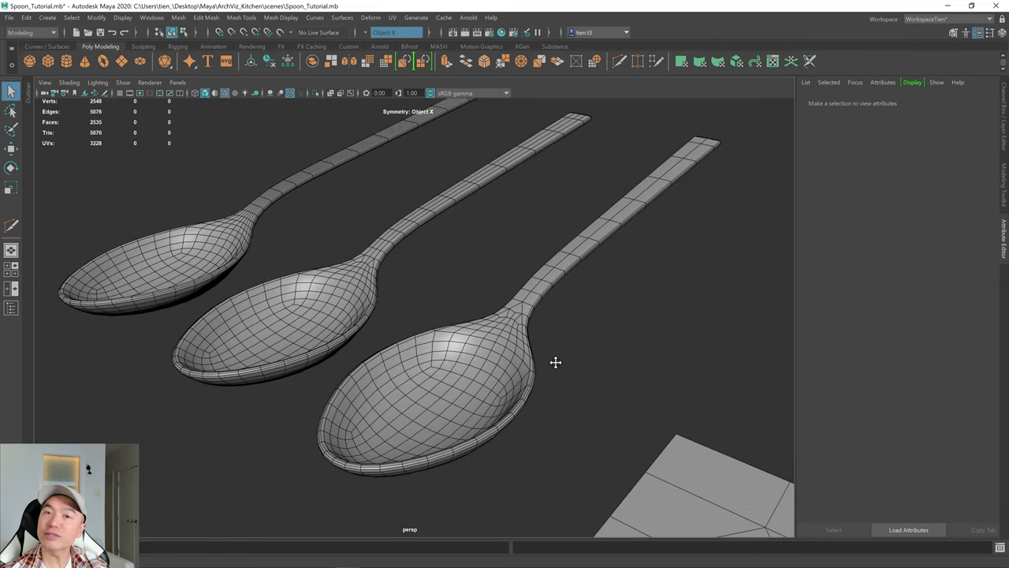
scroll(613, 330, down, 3)
mouse_move(576, 323)
alt+mouse_down()
mouse_move(601, 304)
mouse_move(581, 322)
alt+mouse_up()
scroll(572, 341, up, 5)
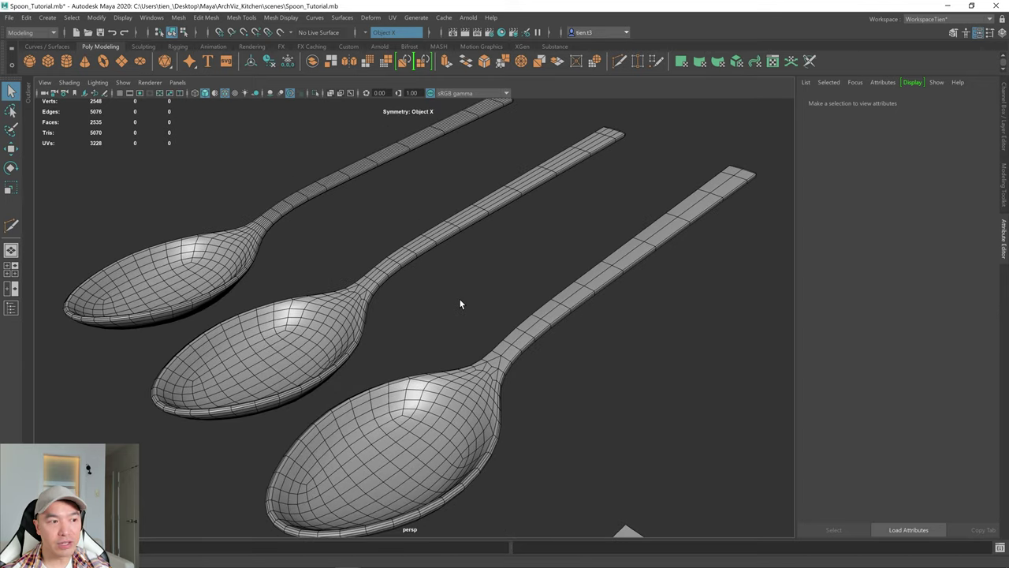
scroll(459, 303, down, 3)
alt+drag(417, 308, 432, 318)
alt+middle_drag(342, 315, 399, 331)
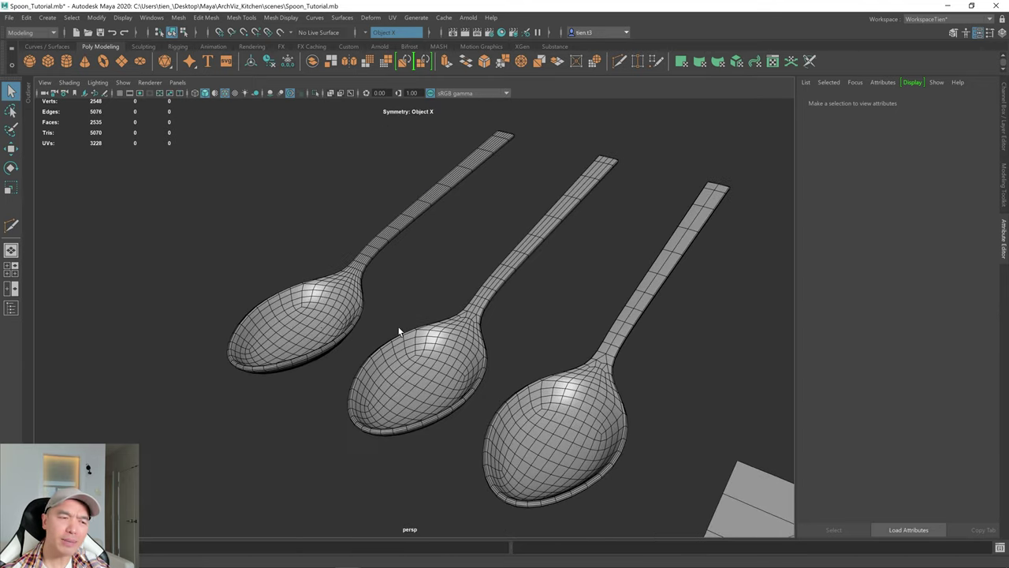
alt+drag(398, 332, 313, 325)
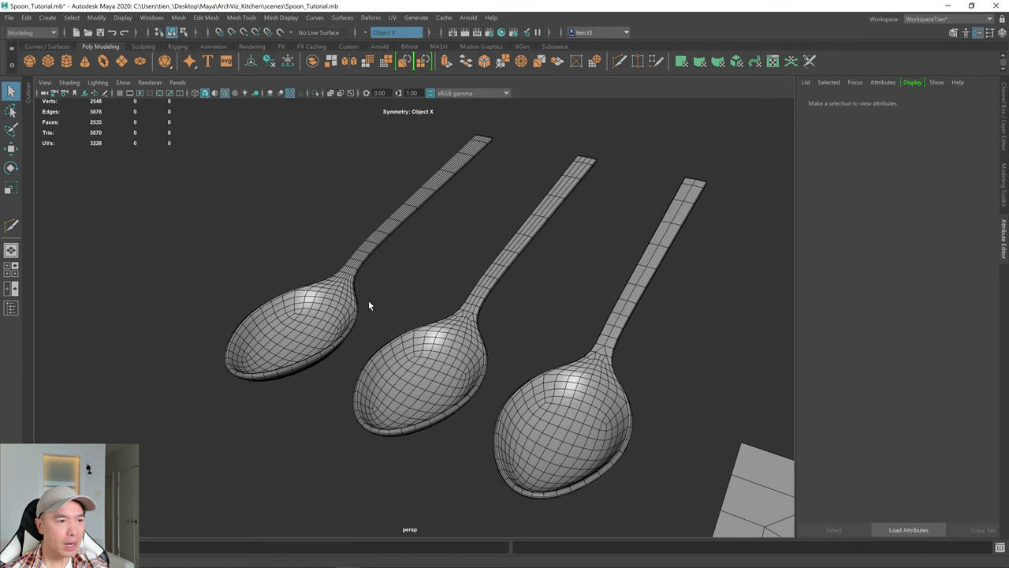
alt+drag(435, 336, 473, 307)
- Select the most reduced spoon and hide the Attribute Editor, keeping all three spoons framed in the enlarged viewport
click(439, 355)
alt+right_drag(523, 391, 507, 376)
alt+drag(507, 376, 576, 364)
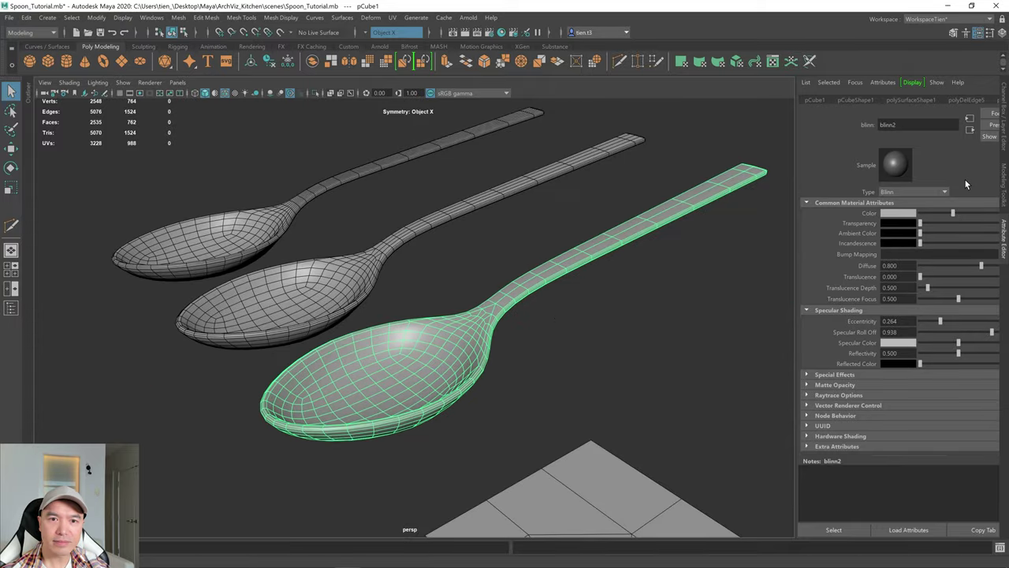
click(1005, 244)
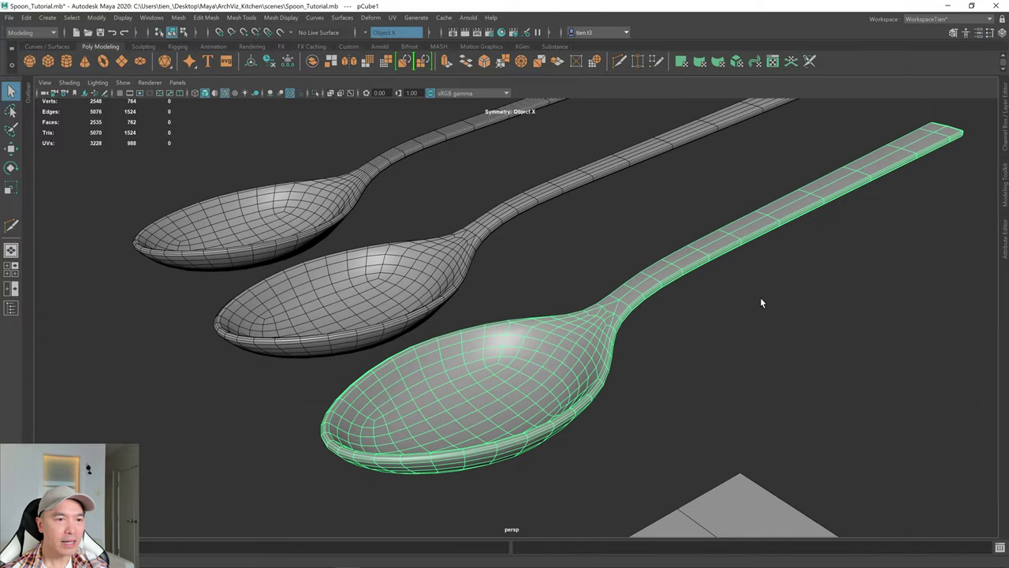
alt+right_drag(761, 302, 654, 372)
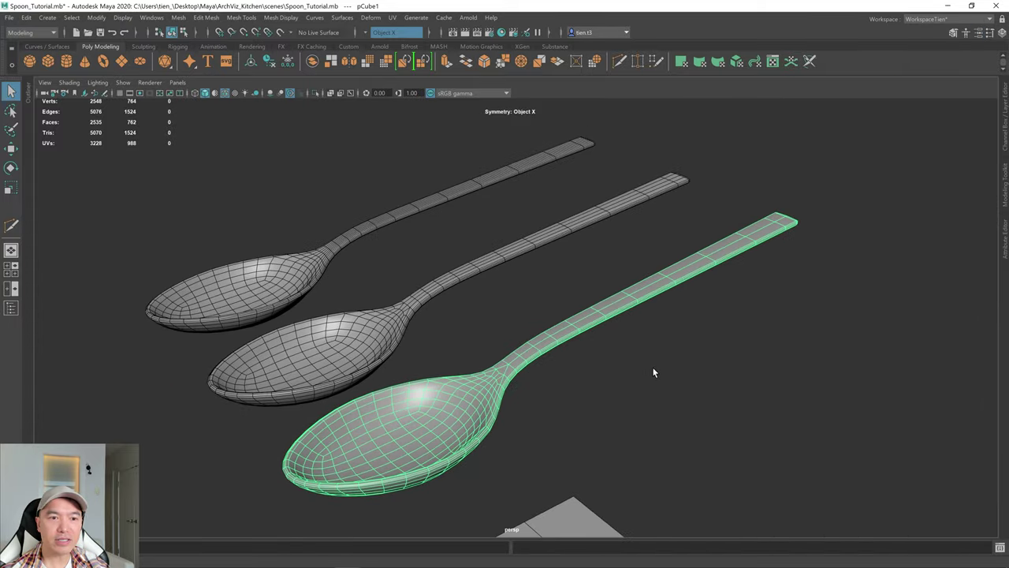
- Save the Spoon_Tutorial scene with the three spoon versions
click(9, 17)
click(41, 82)
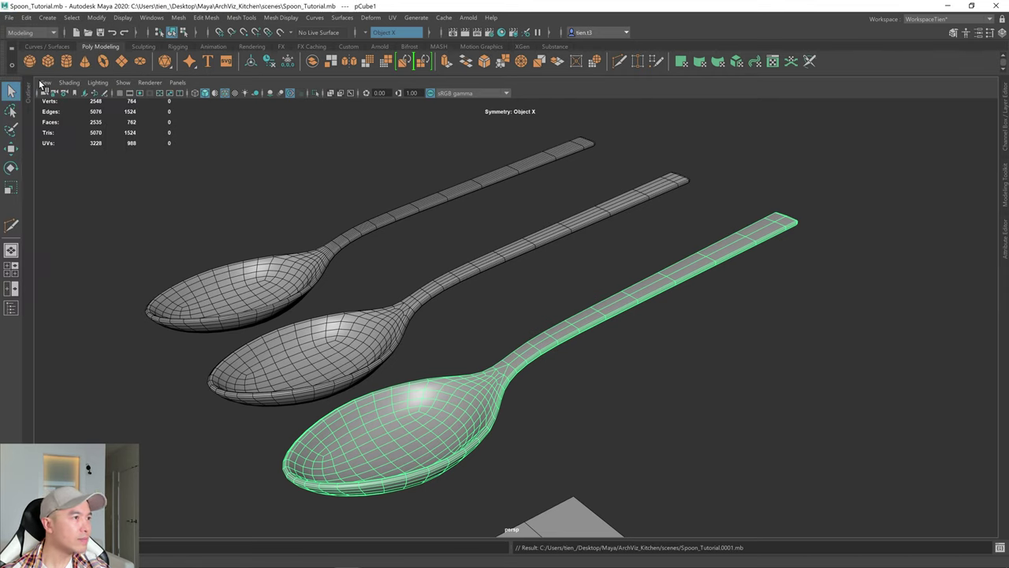
click(683, 342)
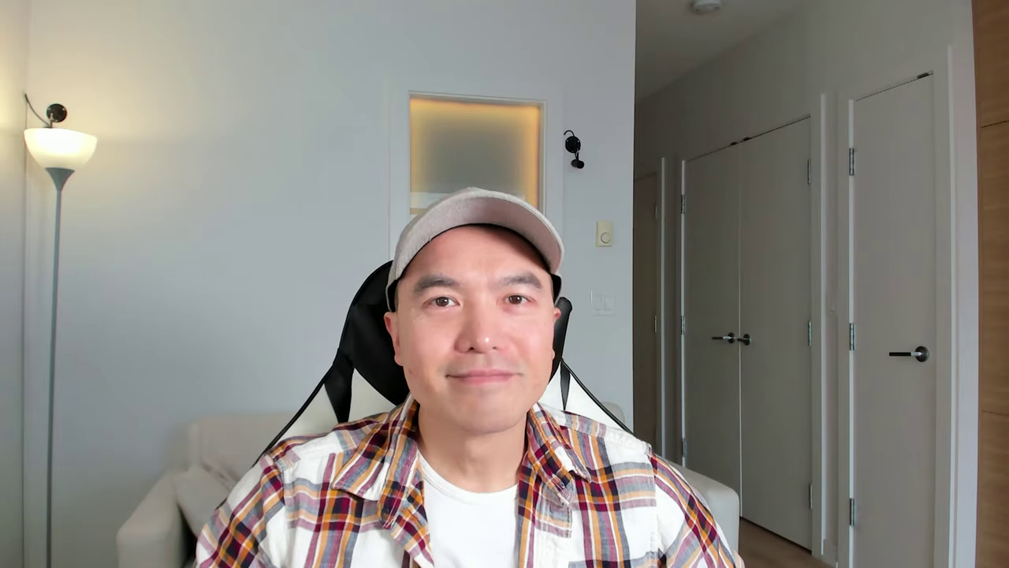